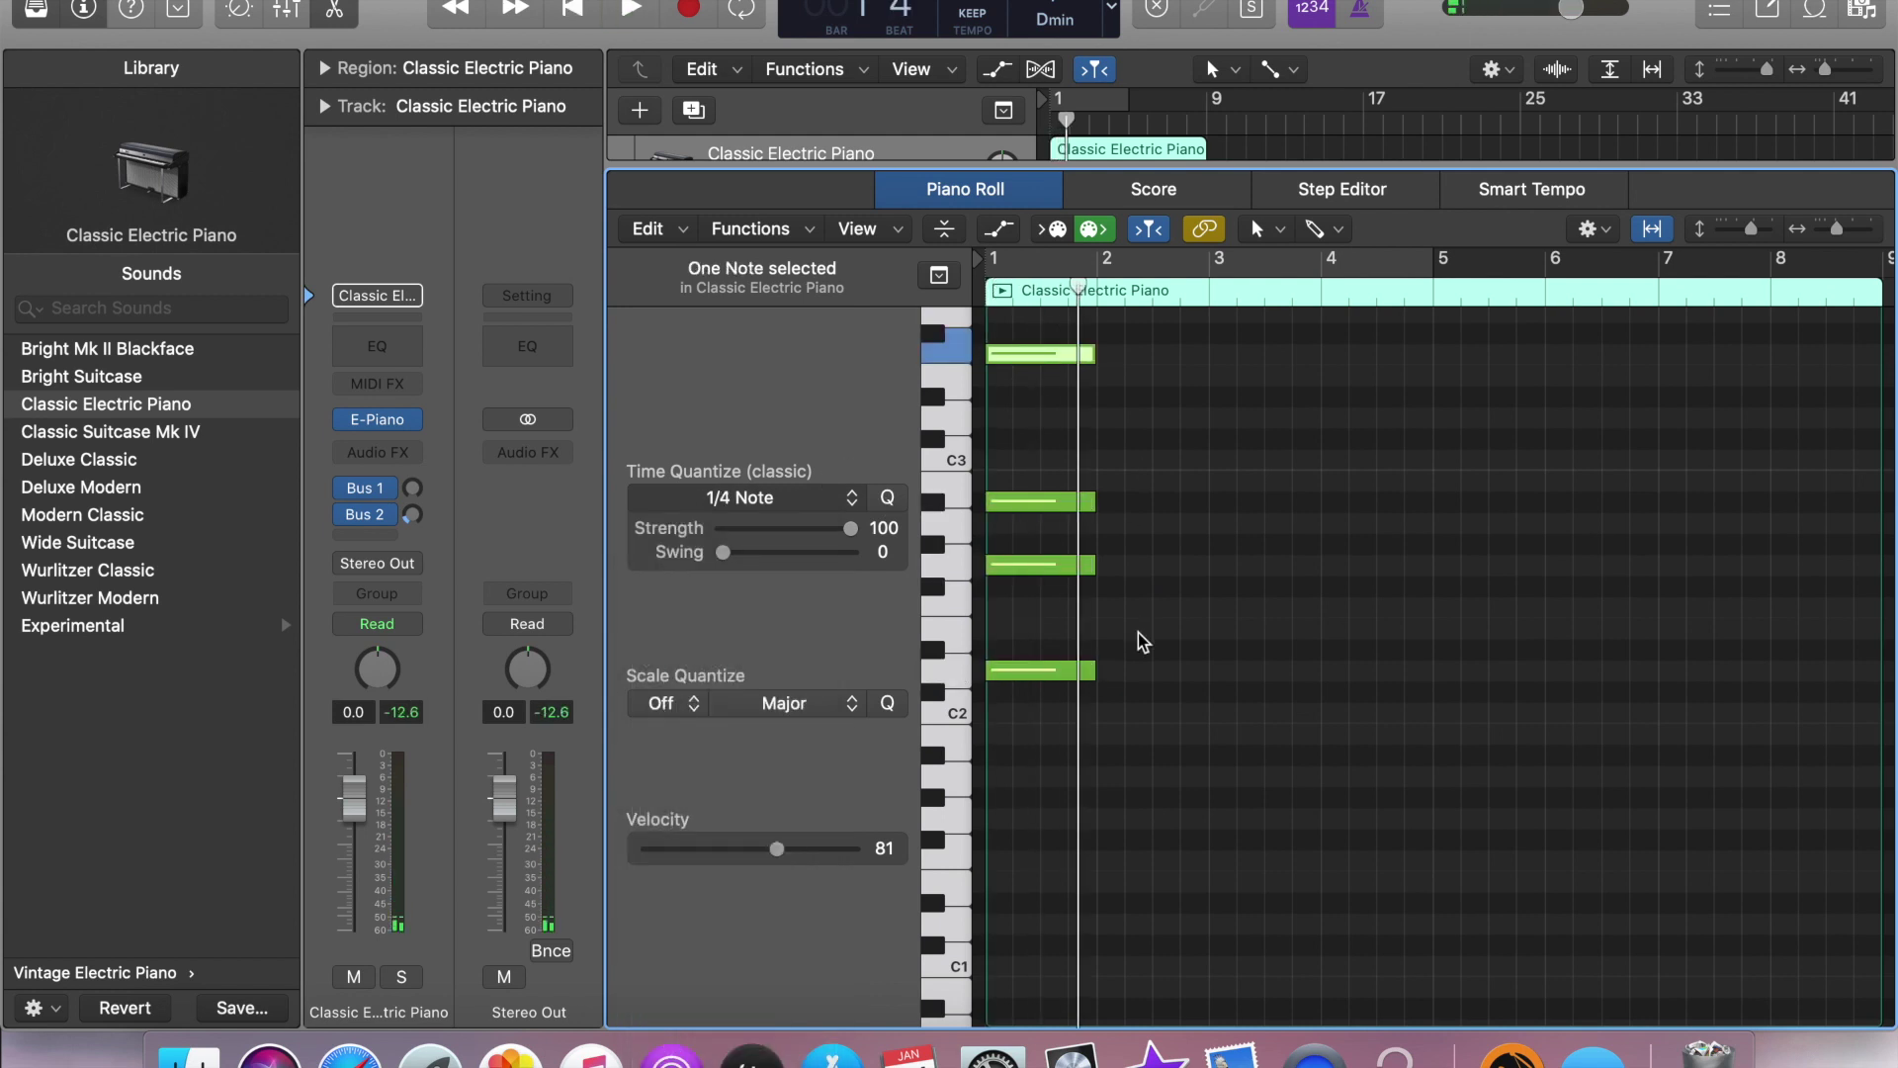
- Quantize the bars 1–2 keys chord notes to 1/4 Note
left_click(1093, 628)
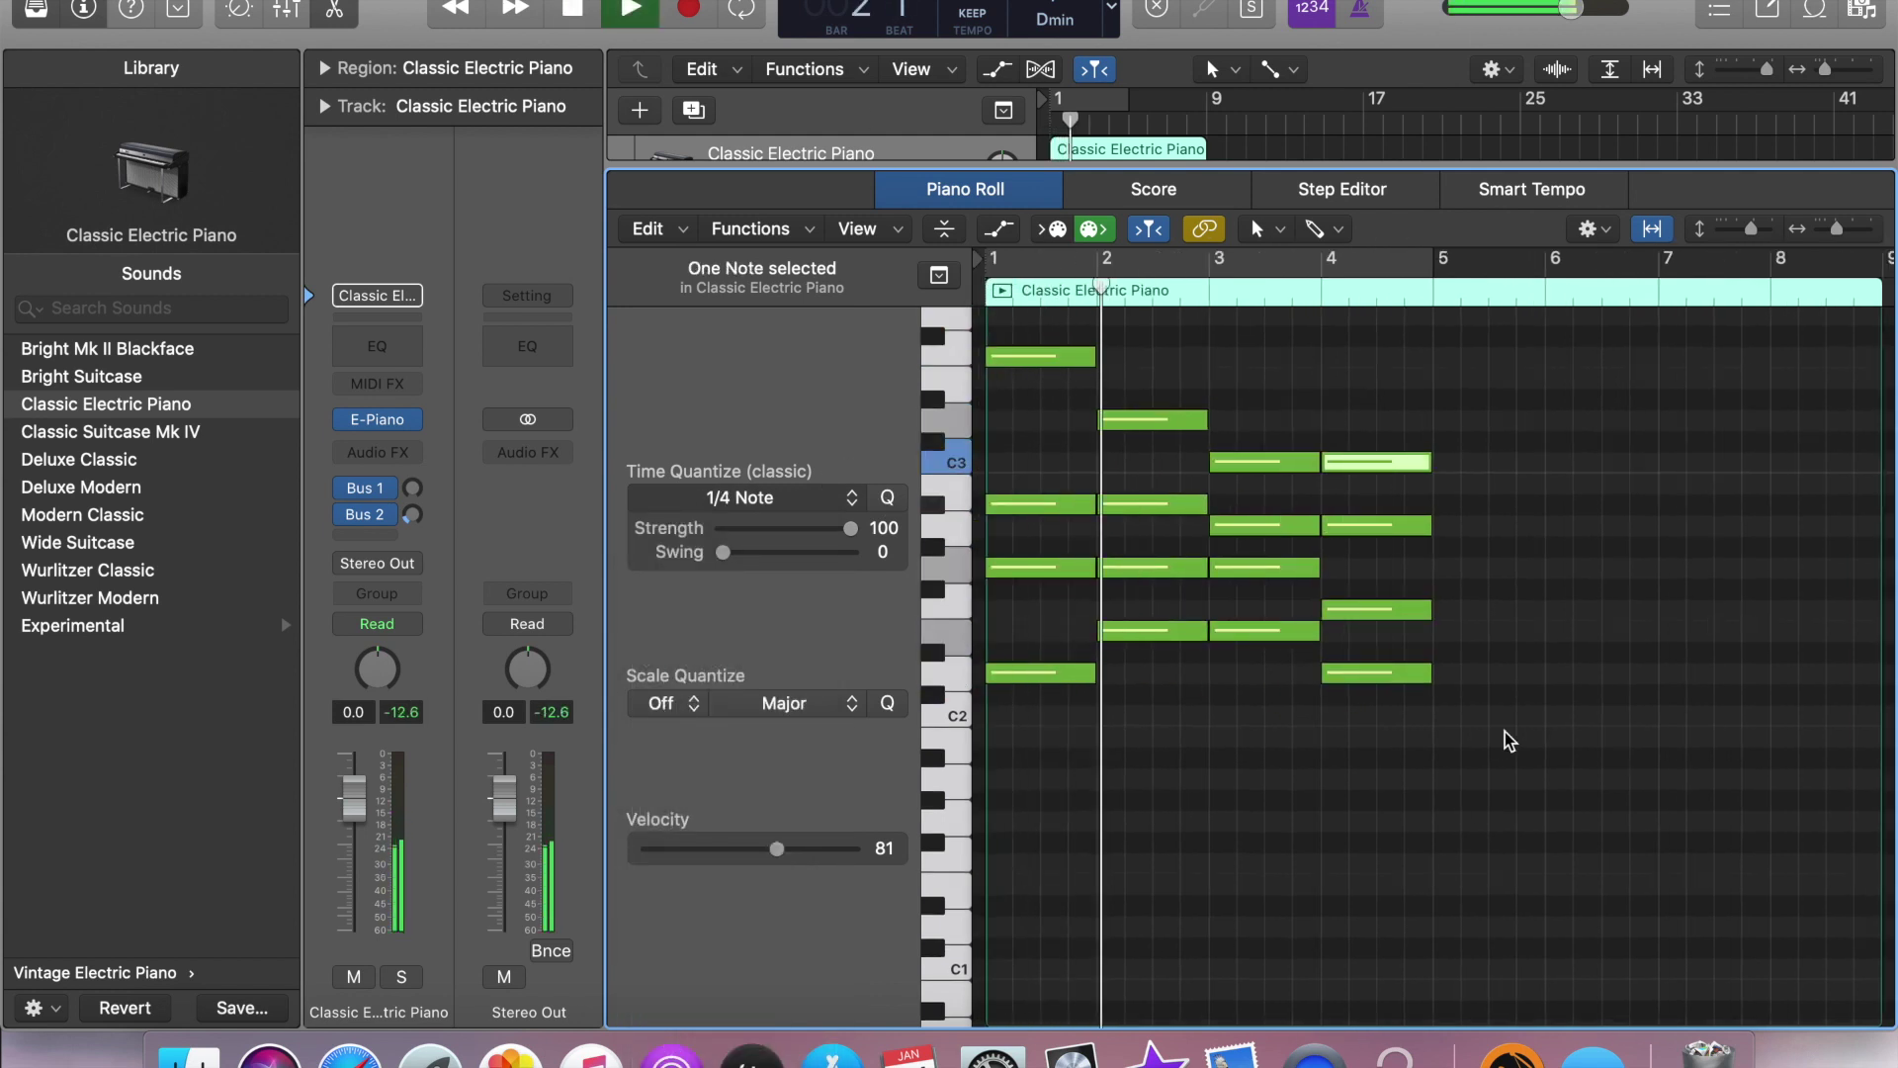
- Add chord notes in bars 5 and 7, auditioning the progression with playback
key("space")
left_click(1404, 542)
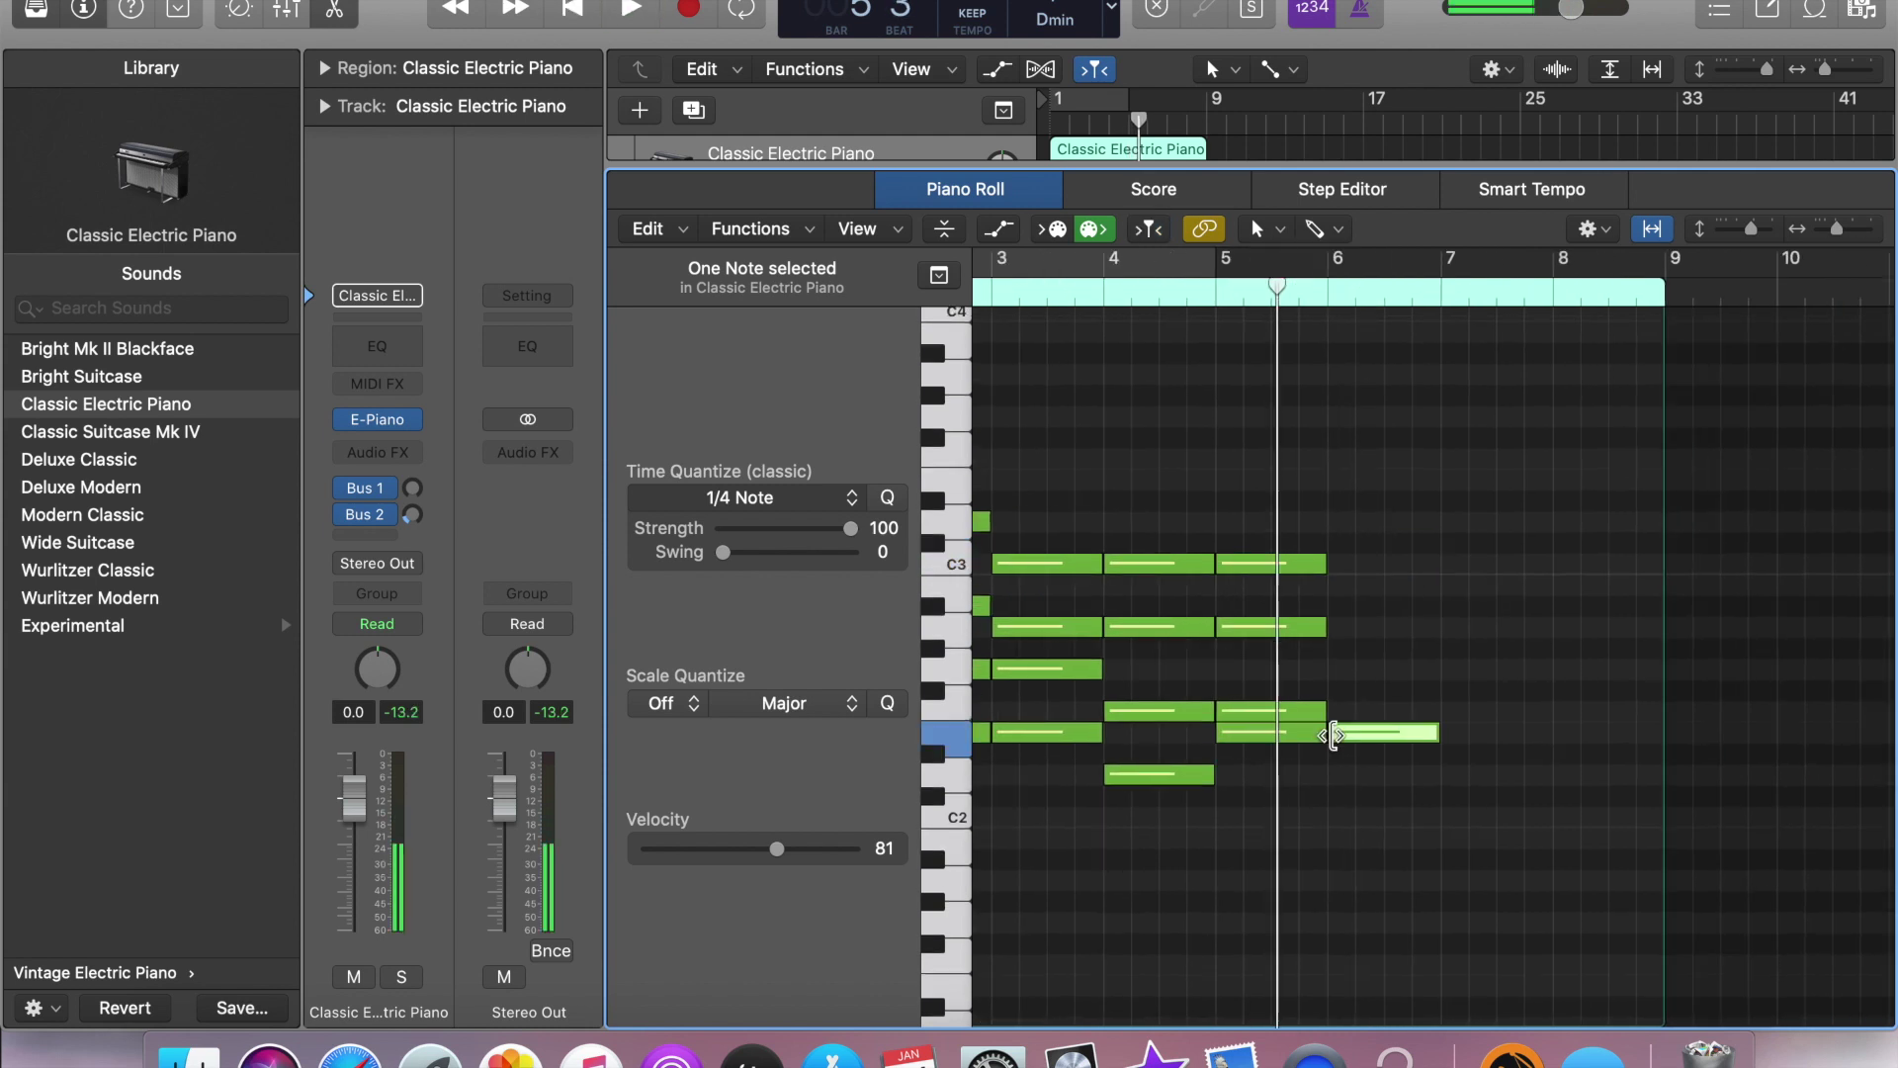
key("space")
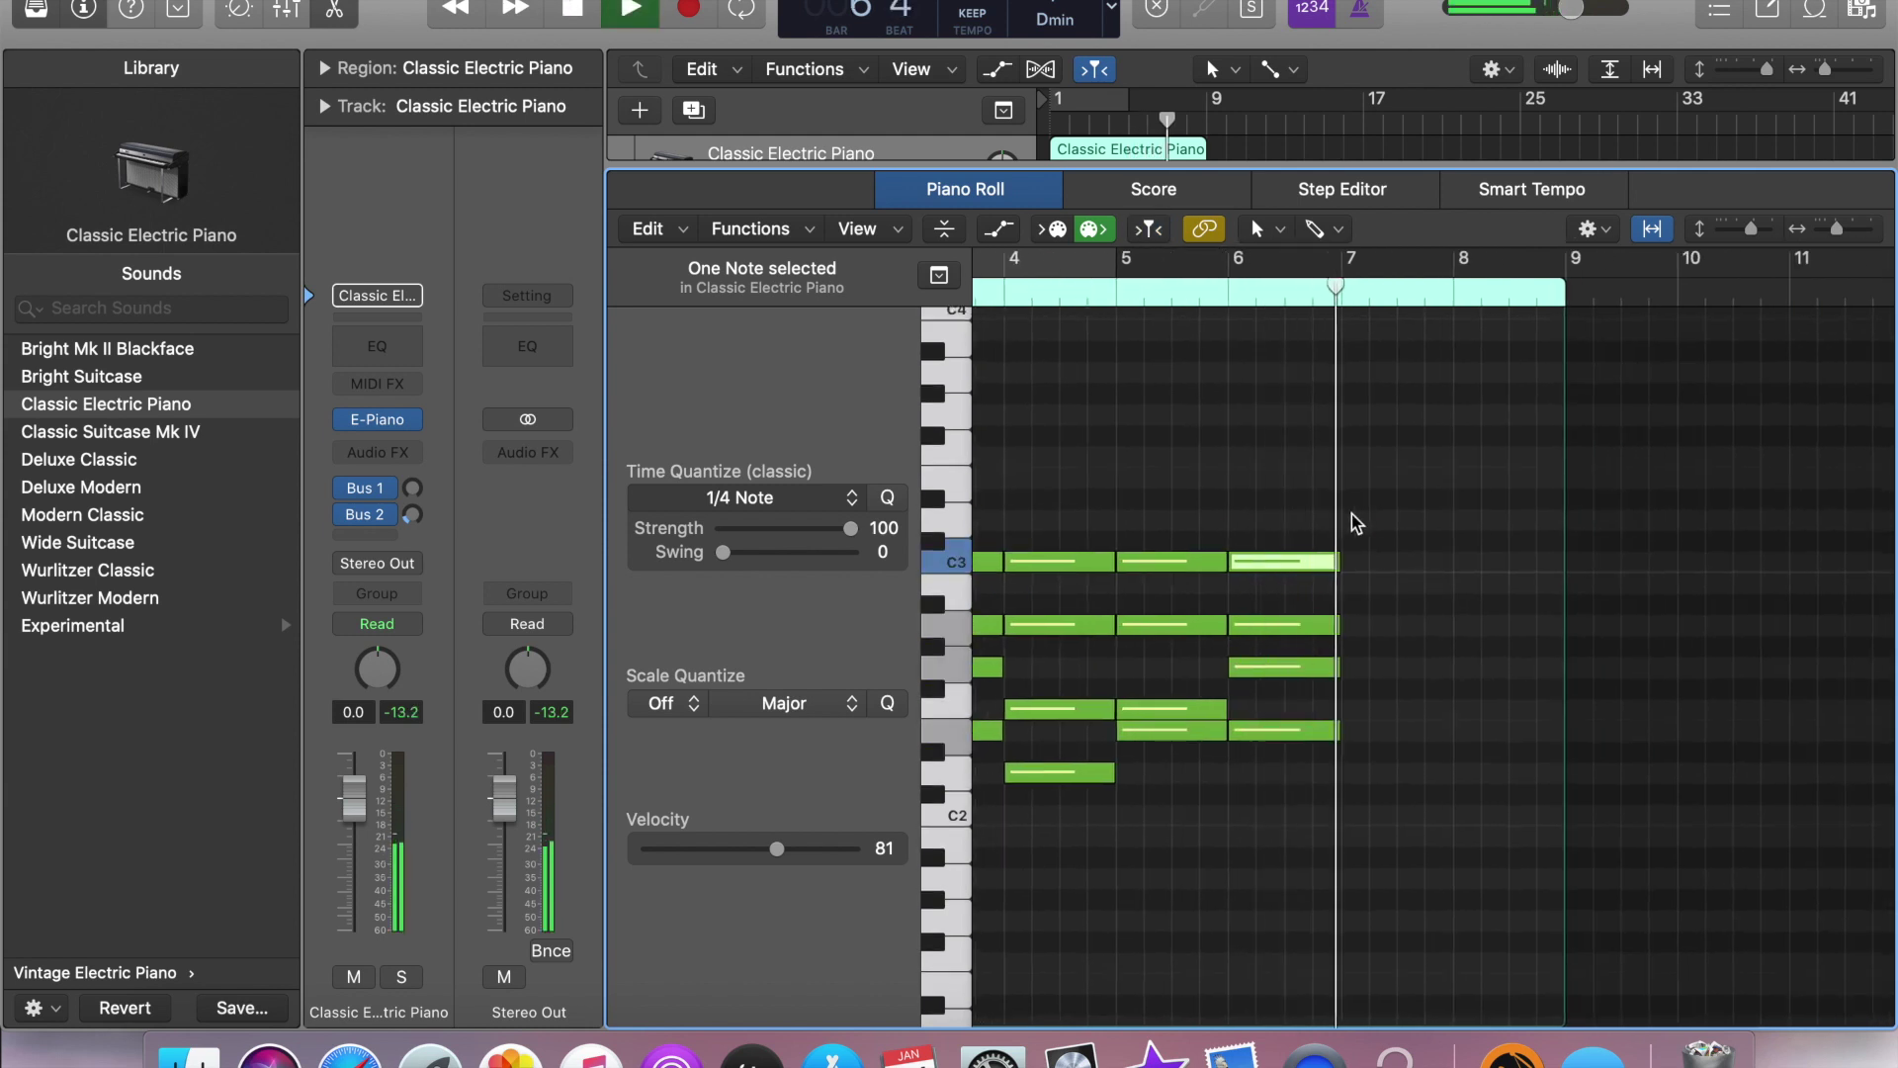
left_click(1598, 789)
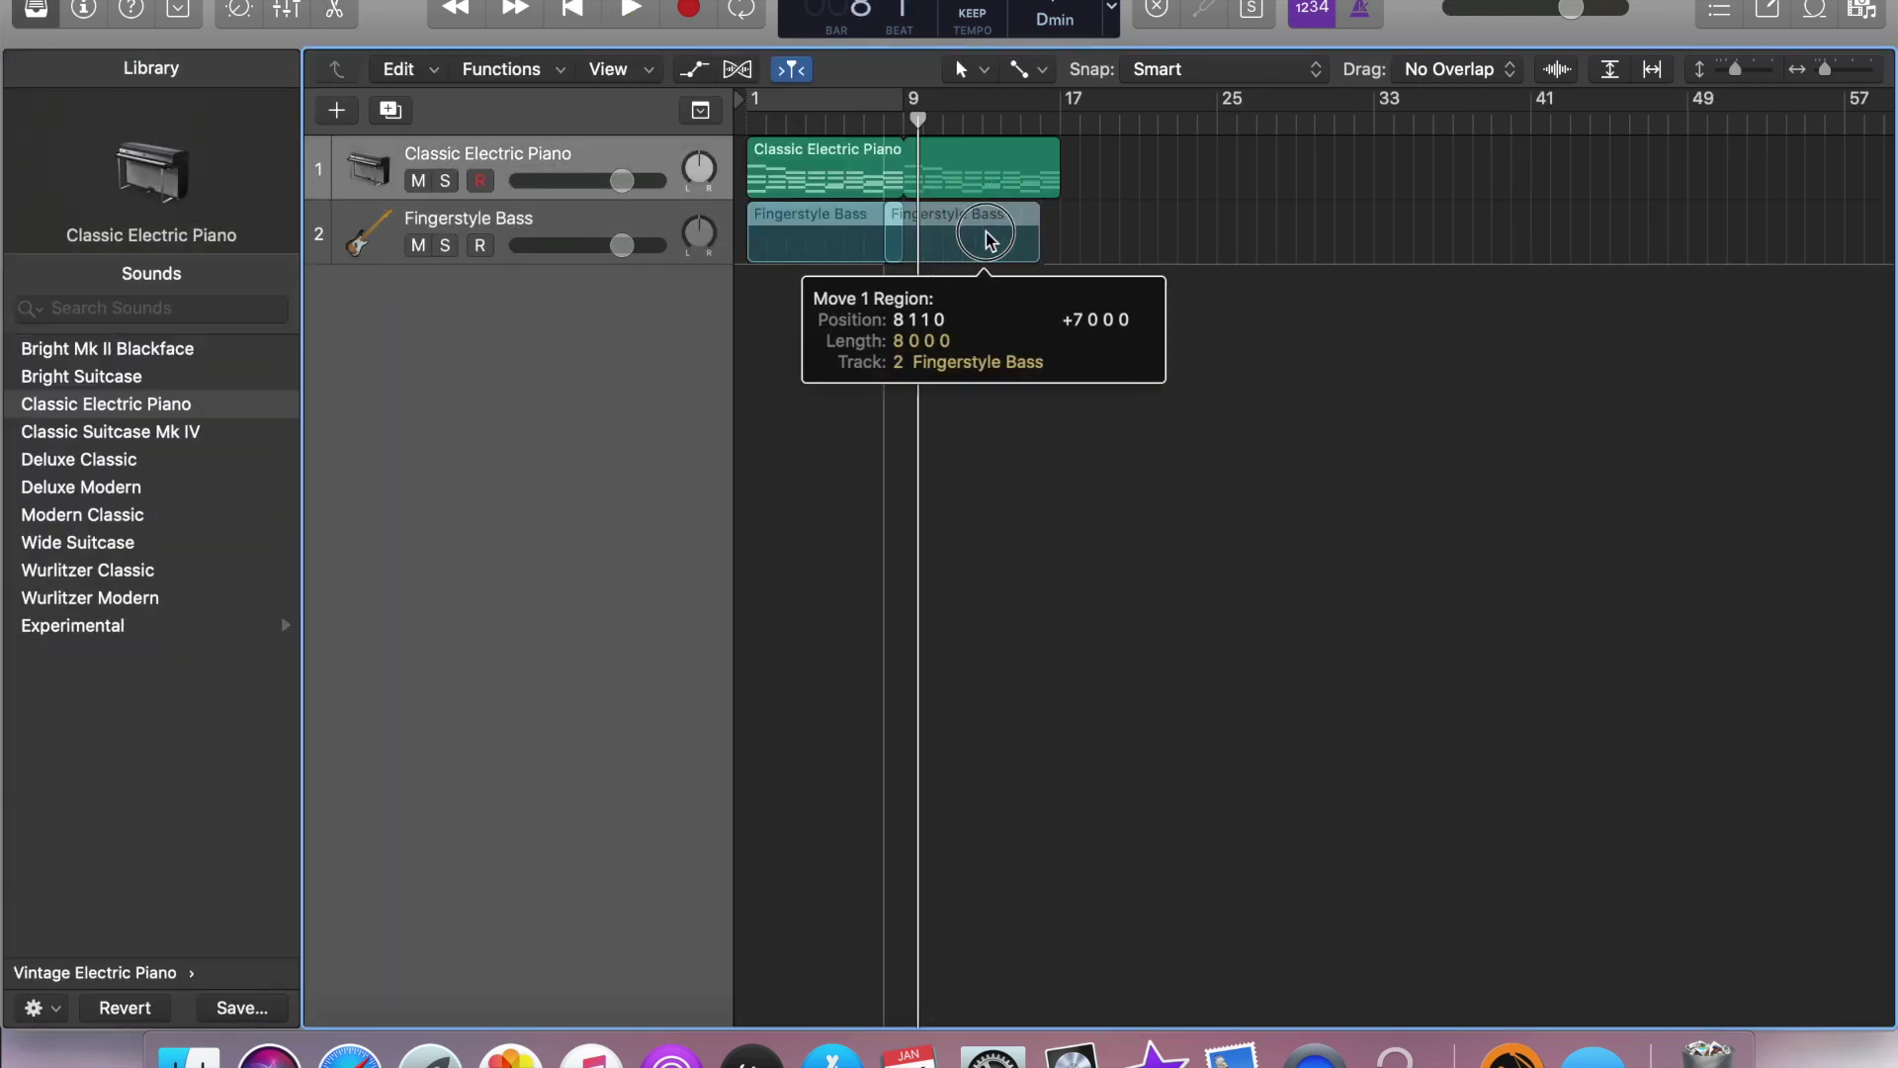
- Move the bass region to bar 9 and draw its long and short D2 notes
left_click_drag(983, 241, 983, 234)
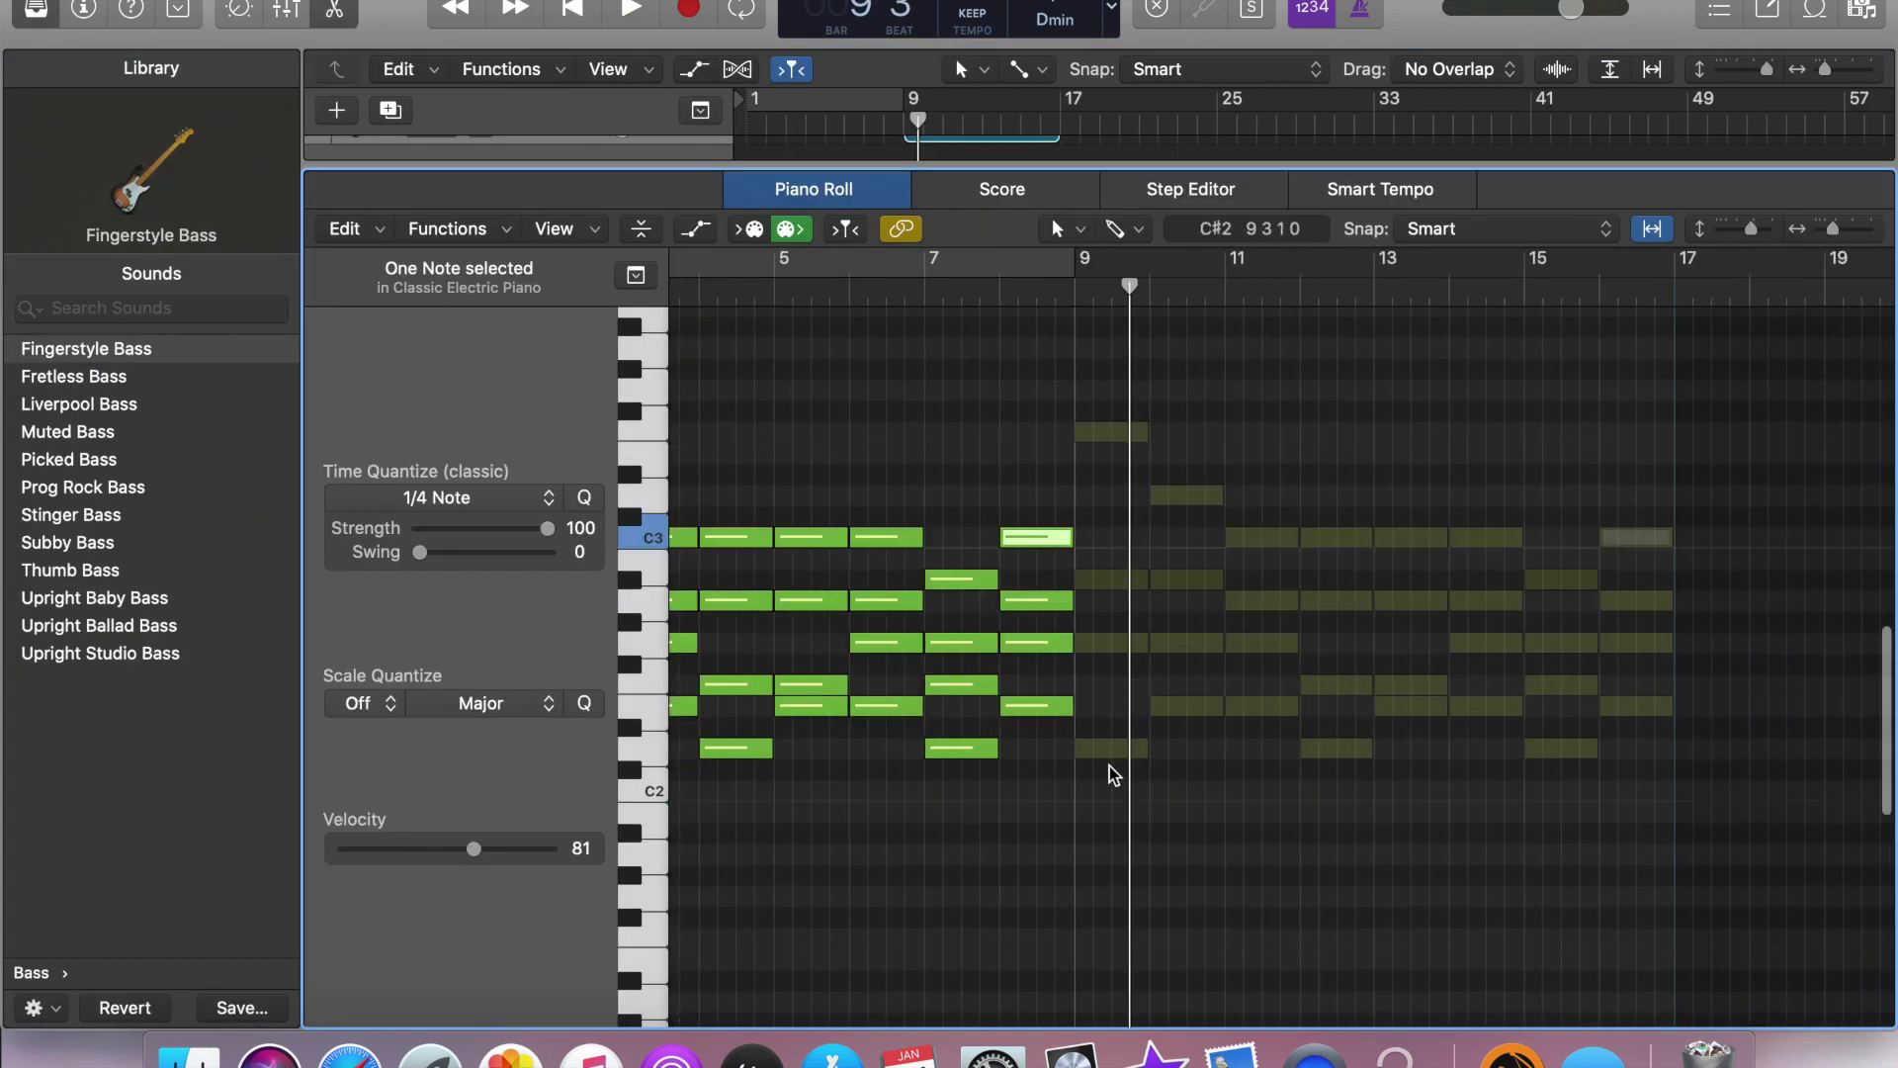
left_click(1835, 233)
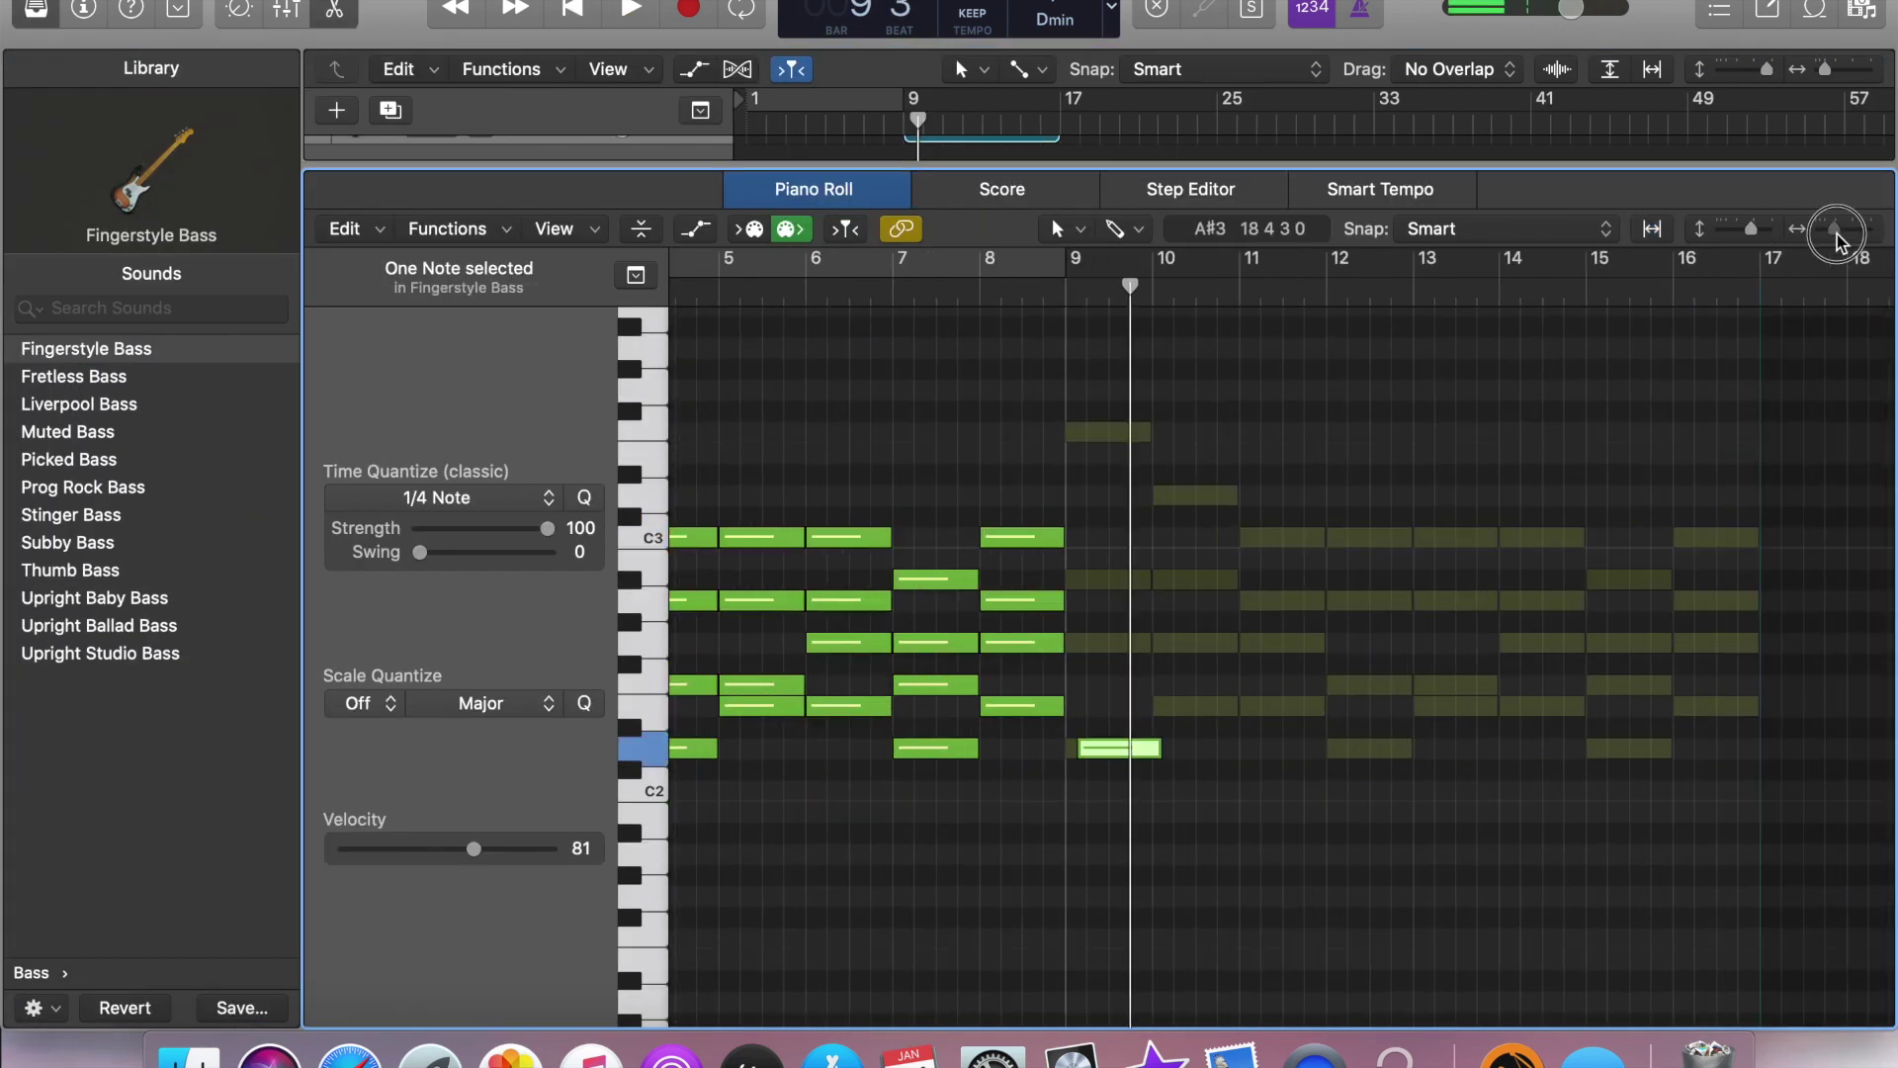
left_click_drag(1157, 748, 1093, 750)
key("super+Right")
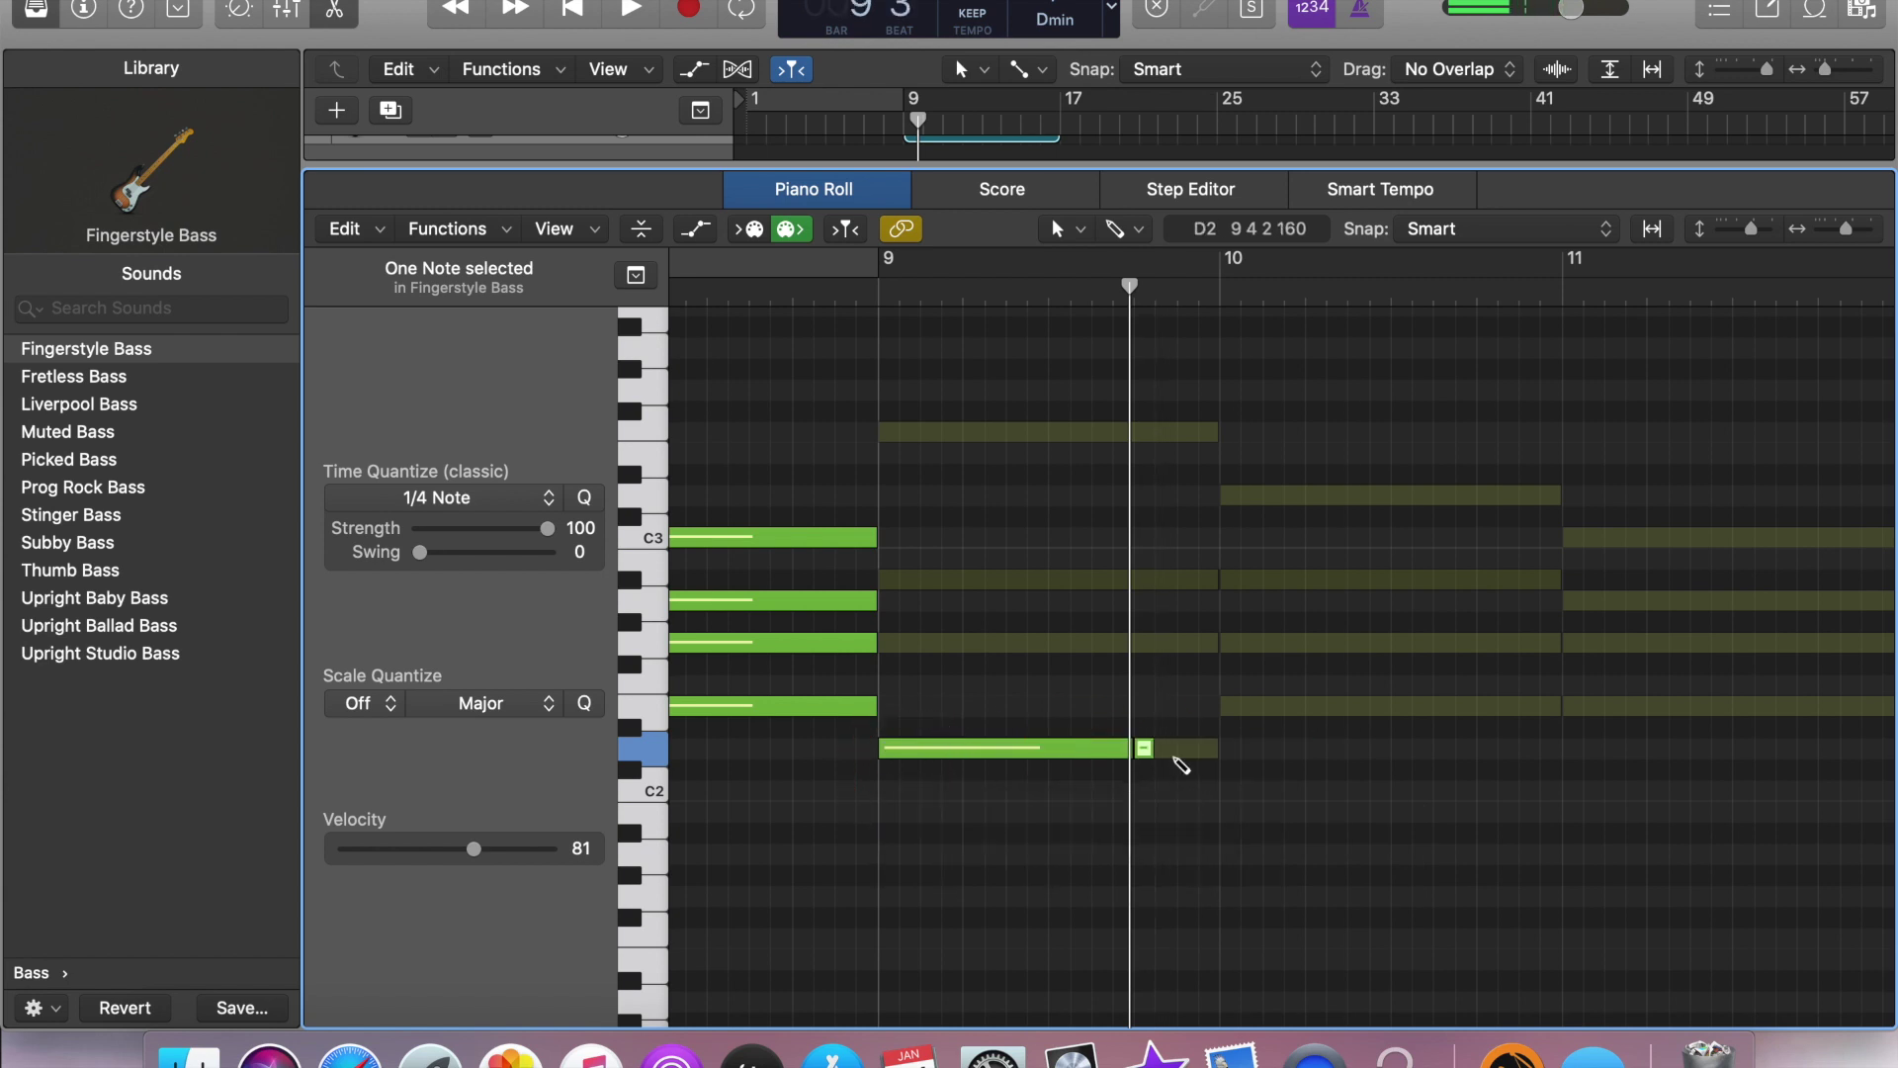
left_click(1187, 749)
left_click(1210, 749)
scroll(1382, 670, "up", 3)
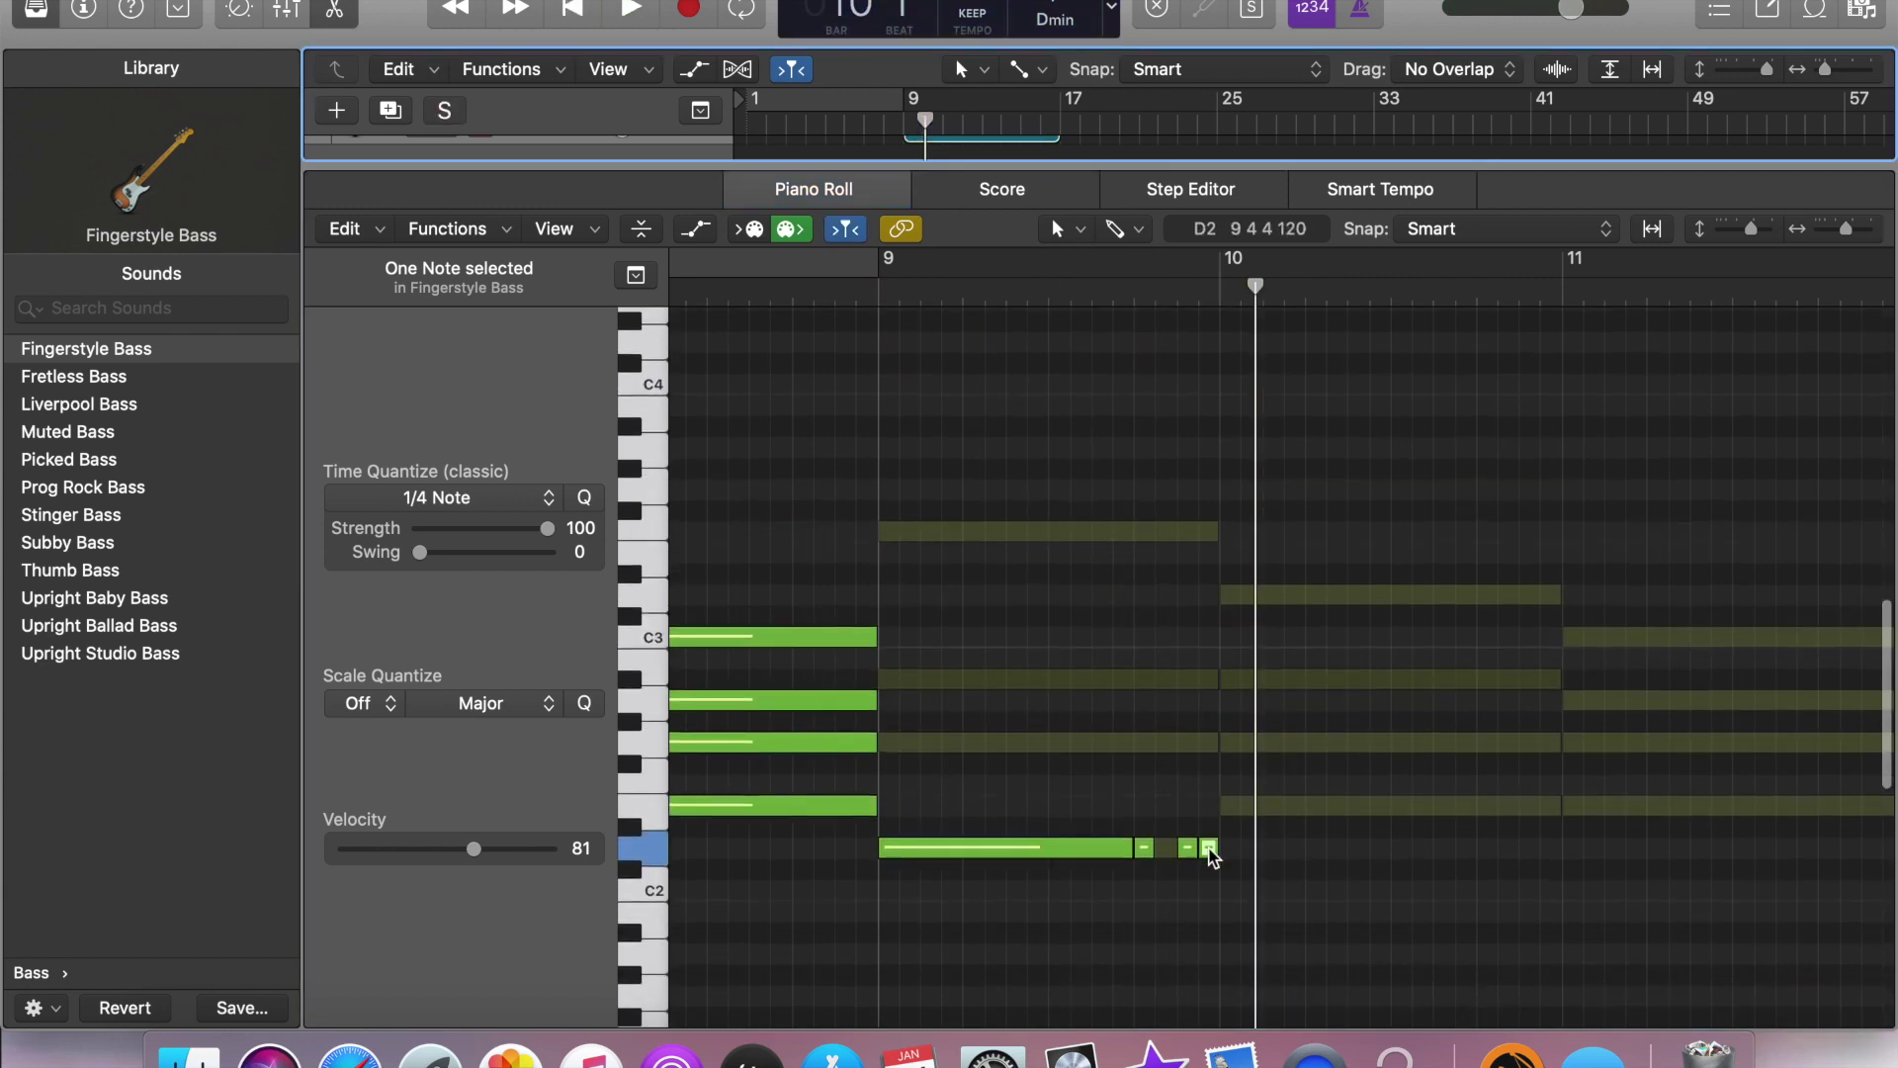
left_click_drag(1136, 847, 1467, 771)
- Copy the bass notes into bar 10 and transpose notes through bar 12, auditioning from bar 9
left_click(1144, 744)
left_click_drag(1352, 843, 1352, 804)
left_click_drag(1495, 702, 1495, 695)
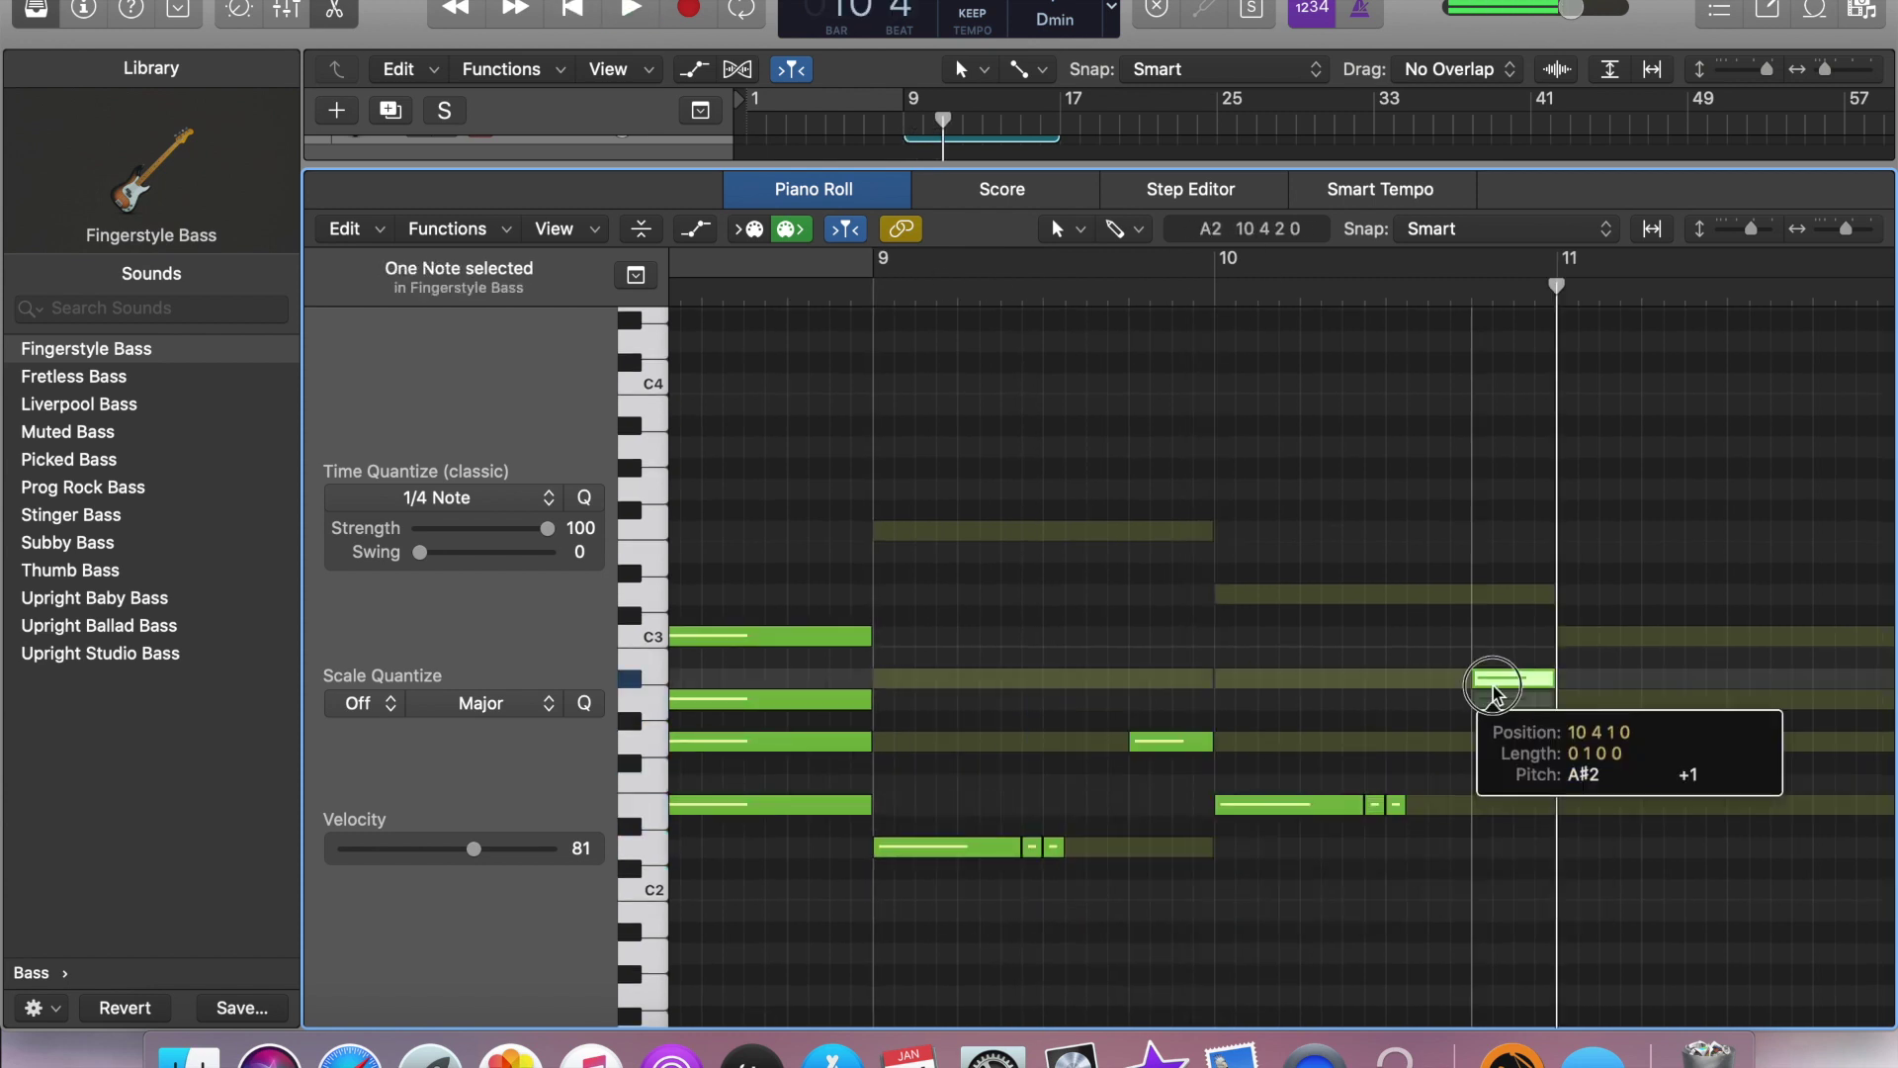
key("space")
left_click_drag(1255, 710, 1424, 679)
key("space")
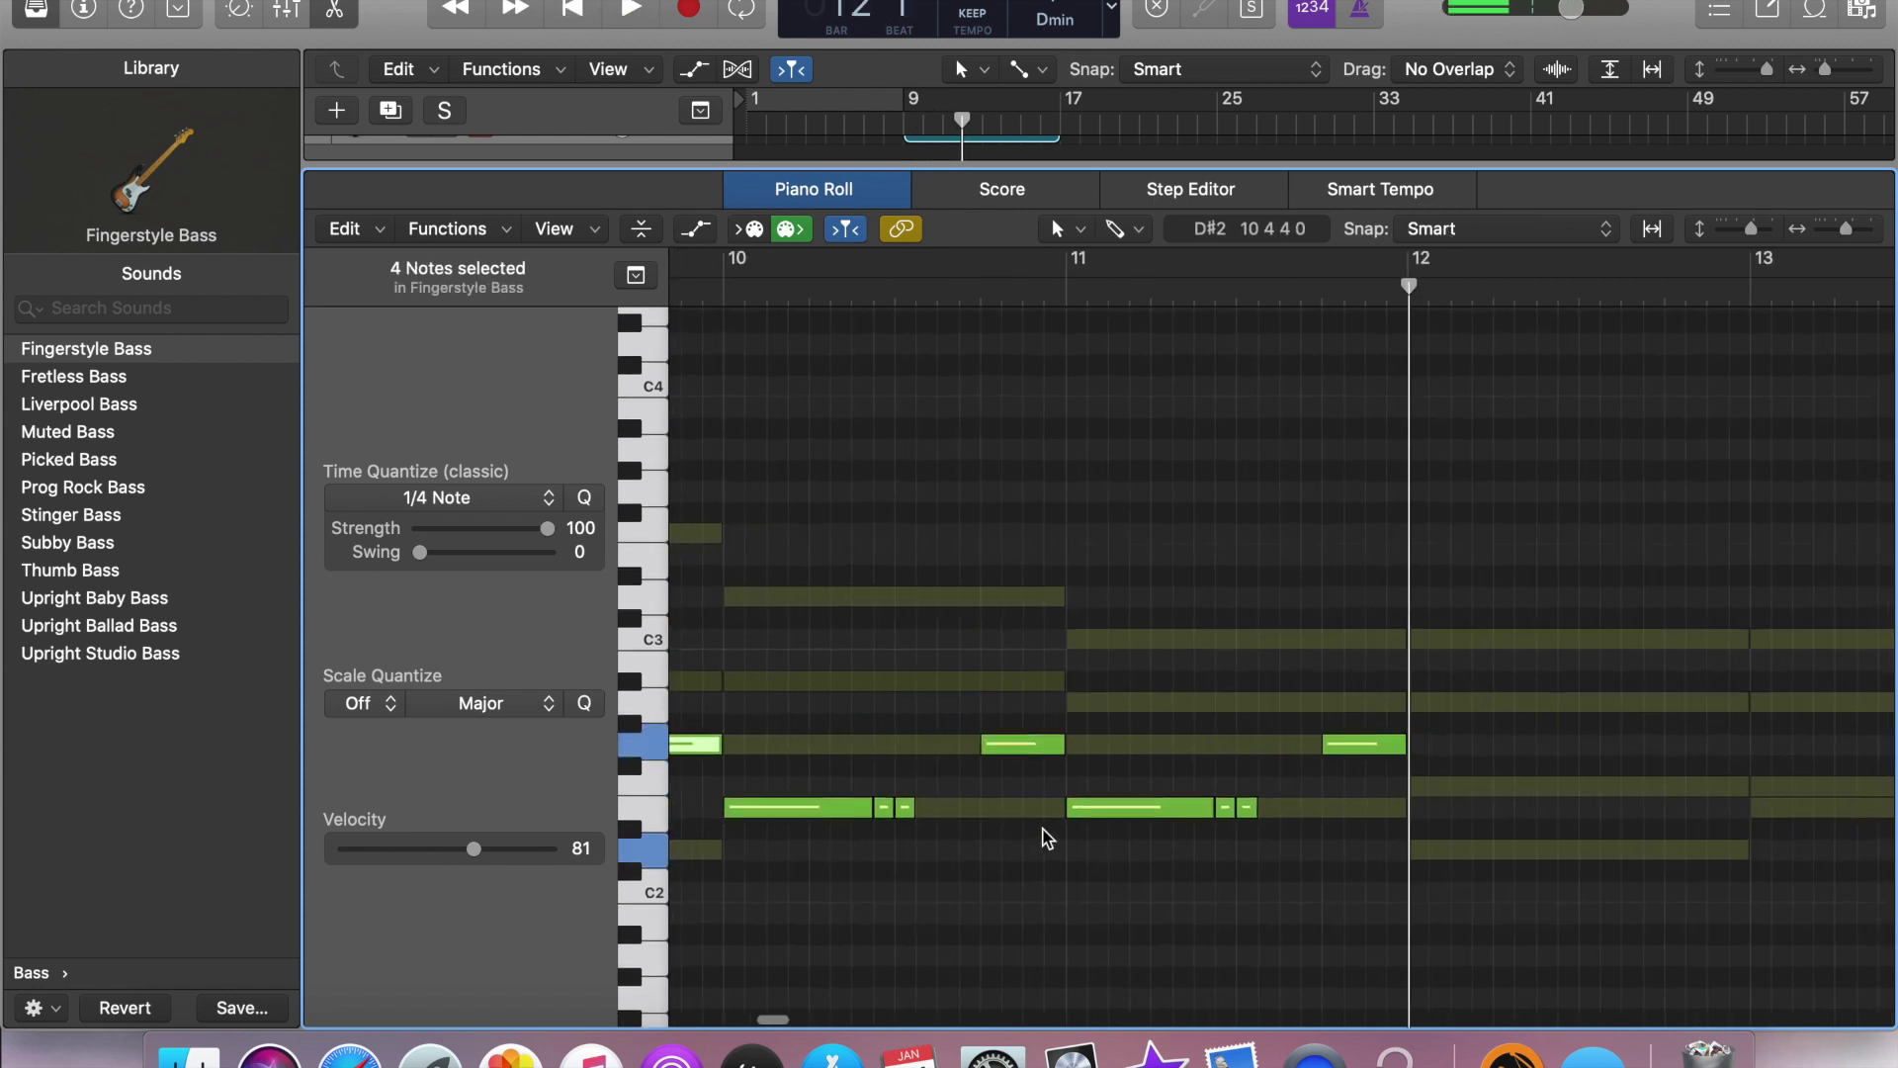
left_click_drag(1369, 743, 1509, 788)
key("space")
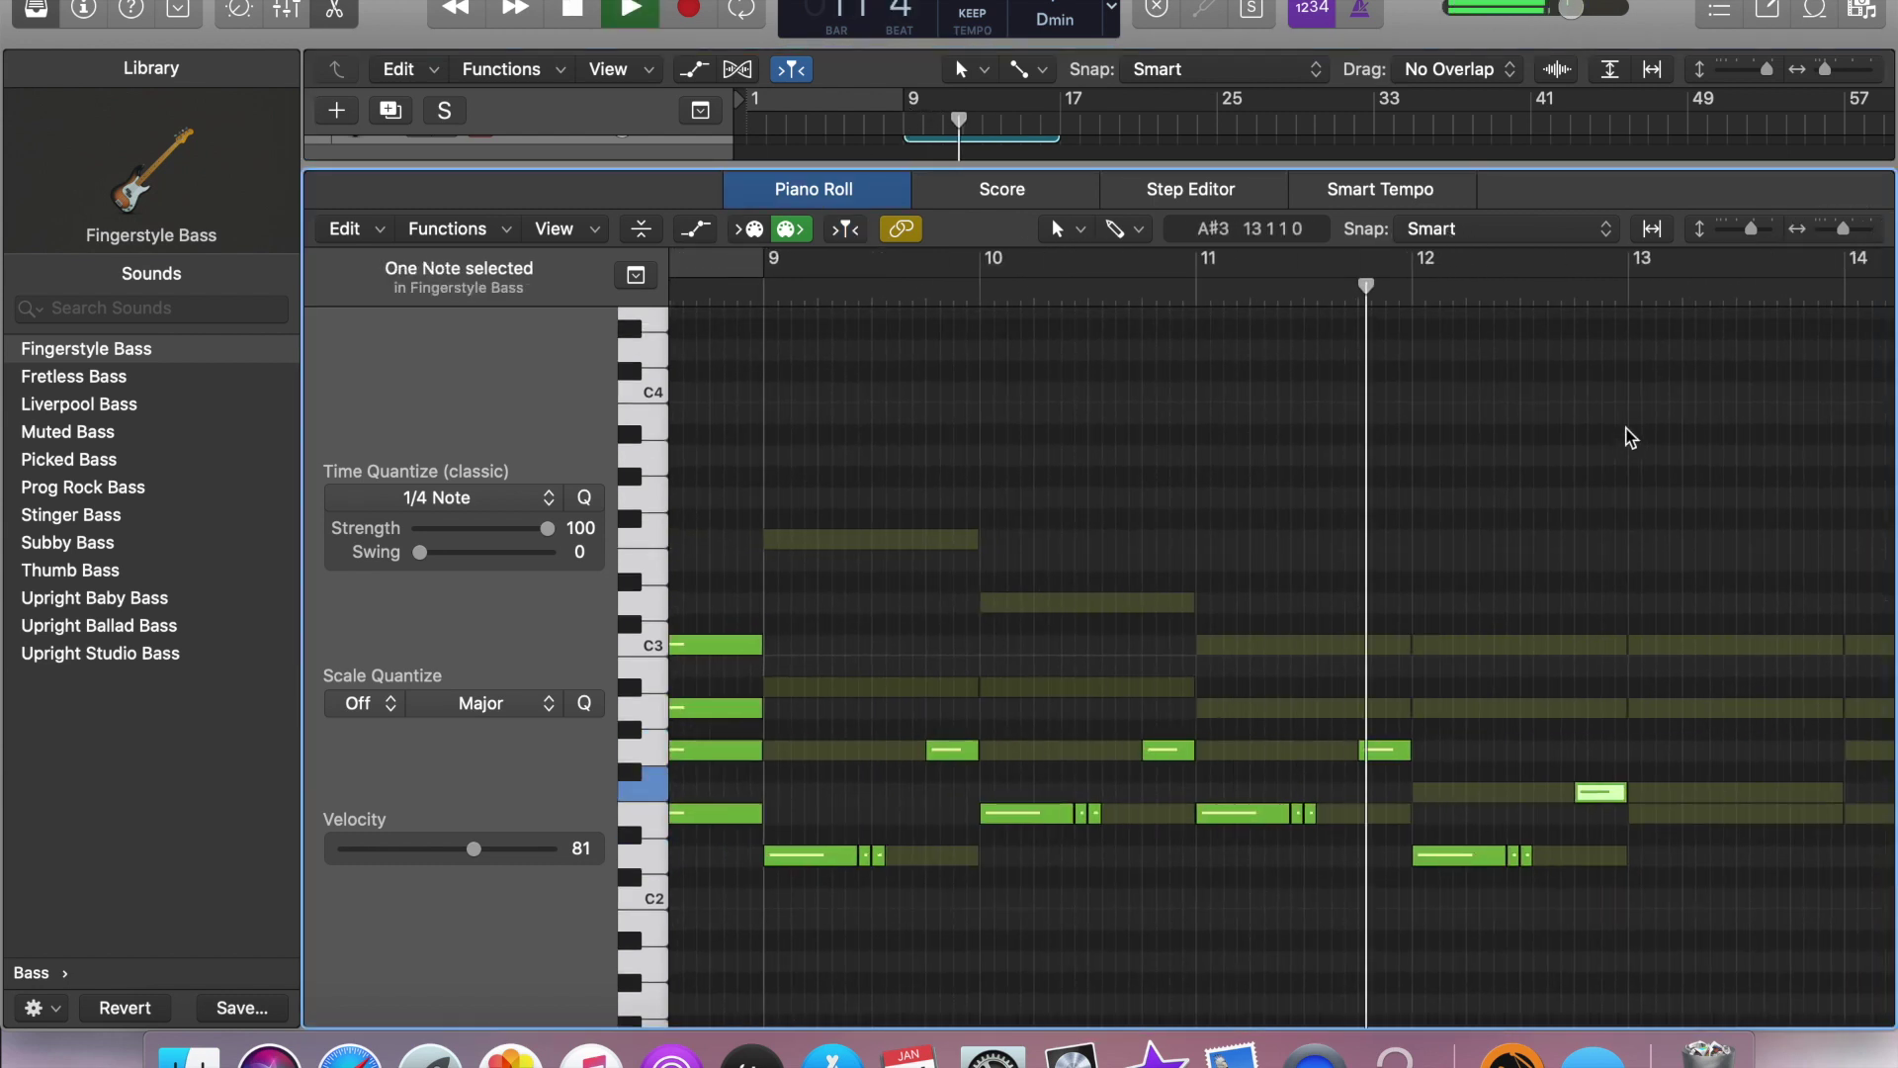
- Adjust timing and pitch of later bass notes, replay from bar 9, and select all 32 notes
left_click_drag(816, 908, 1582, 643)
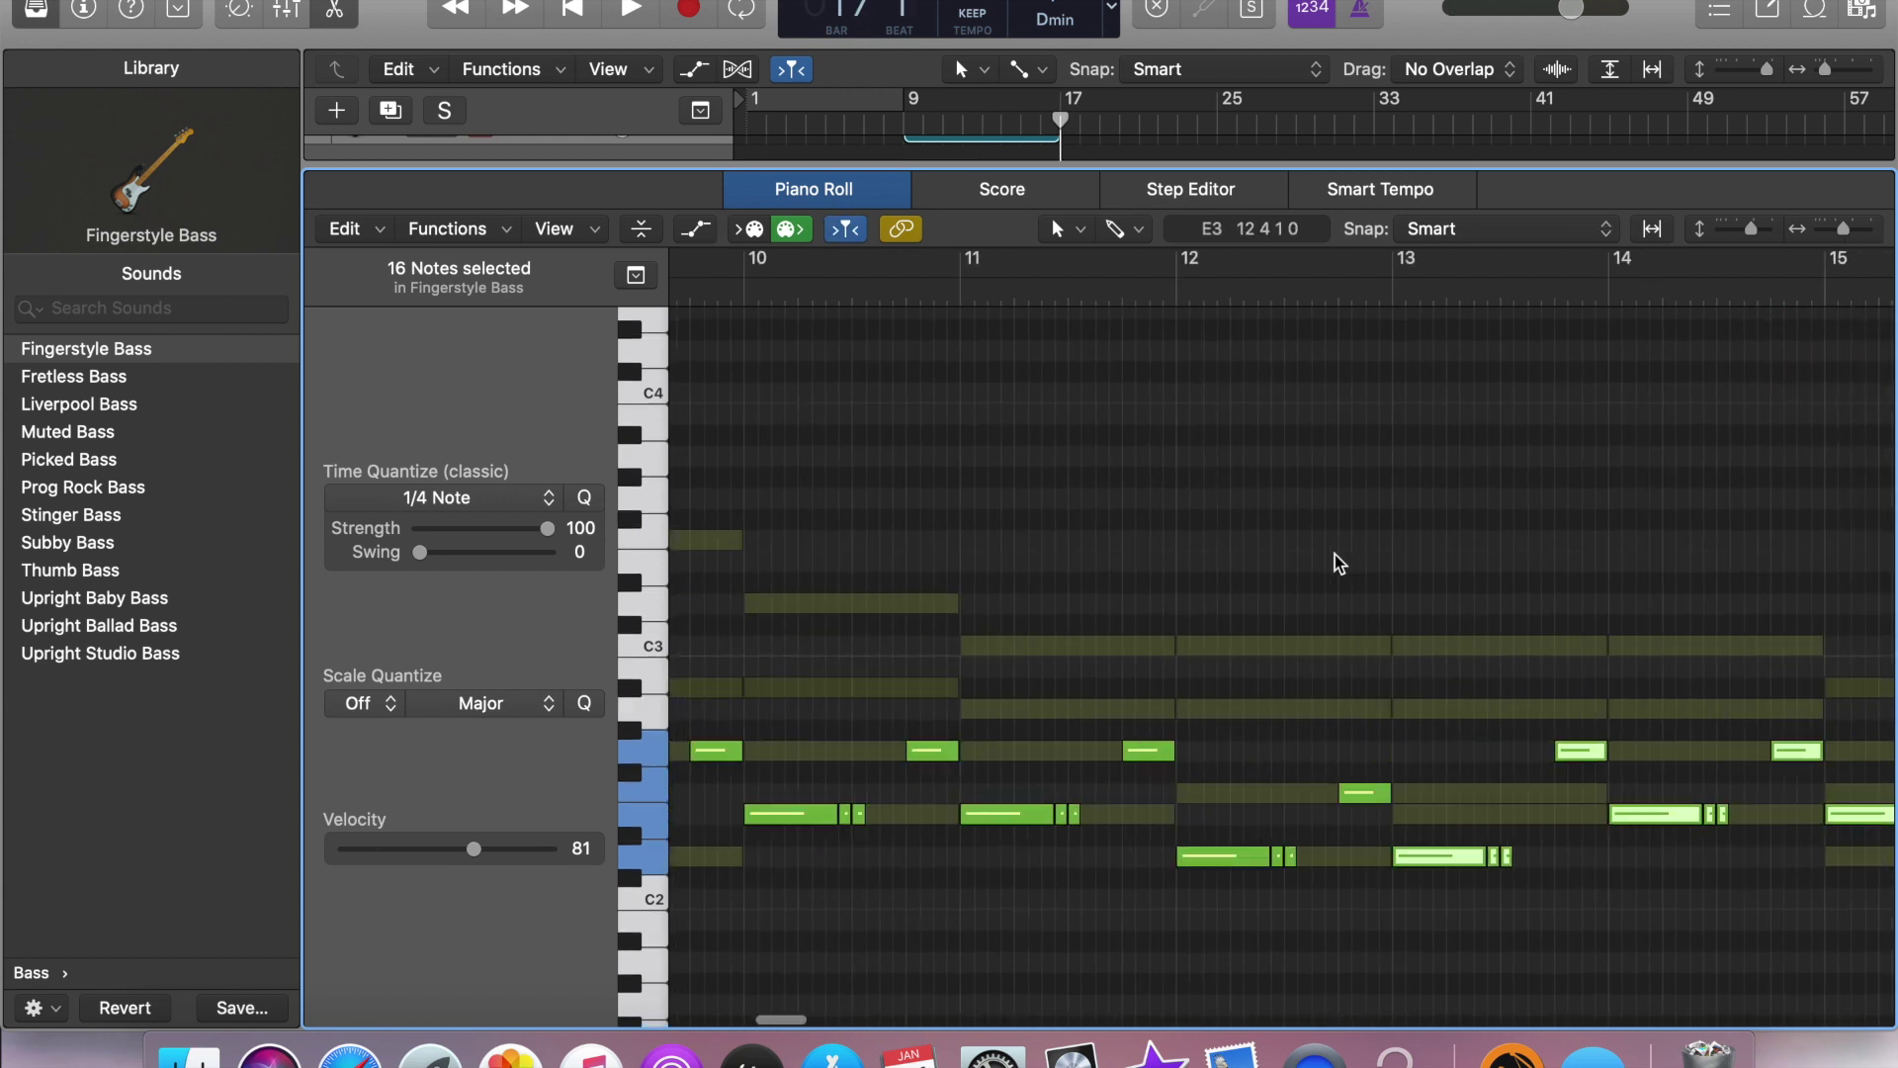
scroll(1339, 563, "right", 2)
left_click_drag(1173, 395, 1229, 860)
scroll(1285, 830, "right", 2)
left_click_drag(1495, 821, 1443, 814)
left_click(910, 119)
key("space")
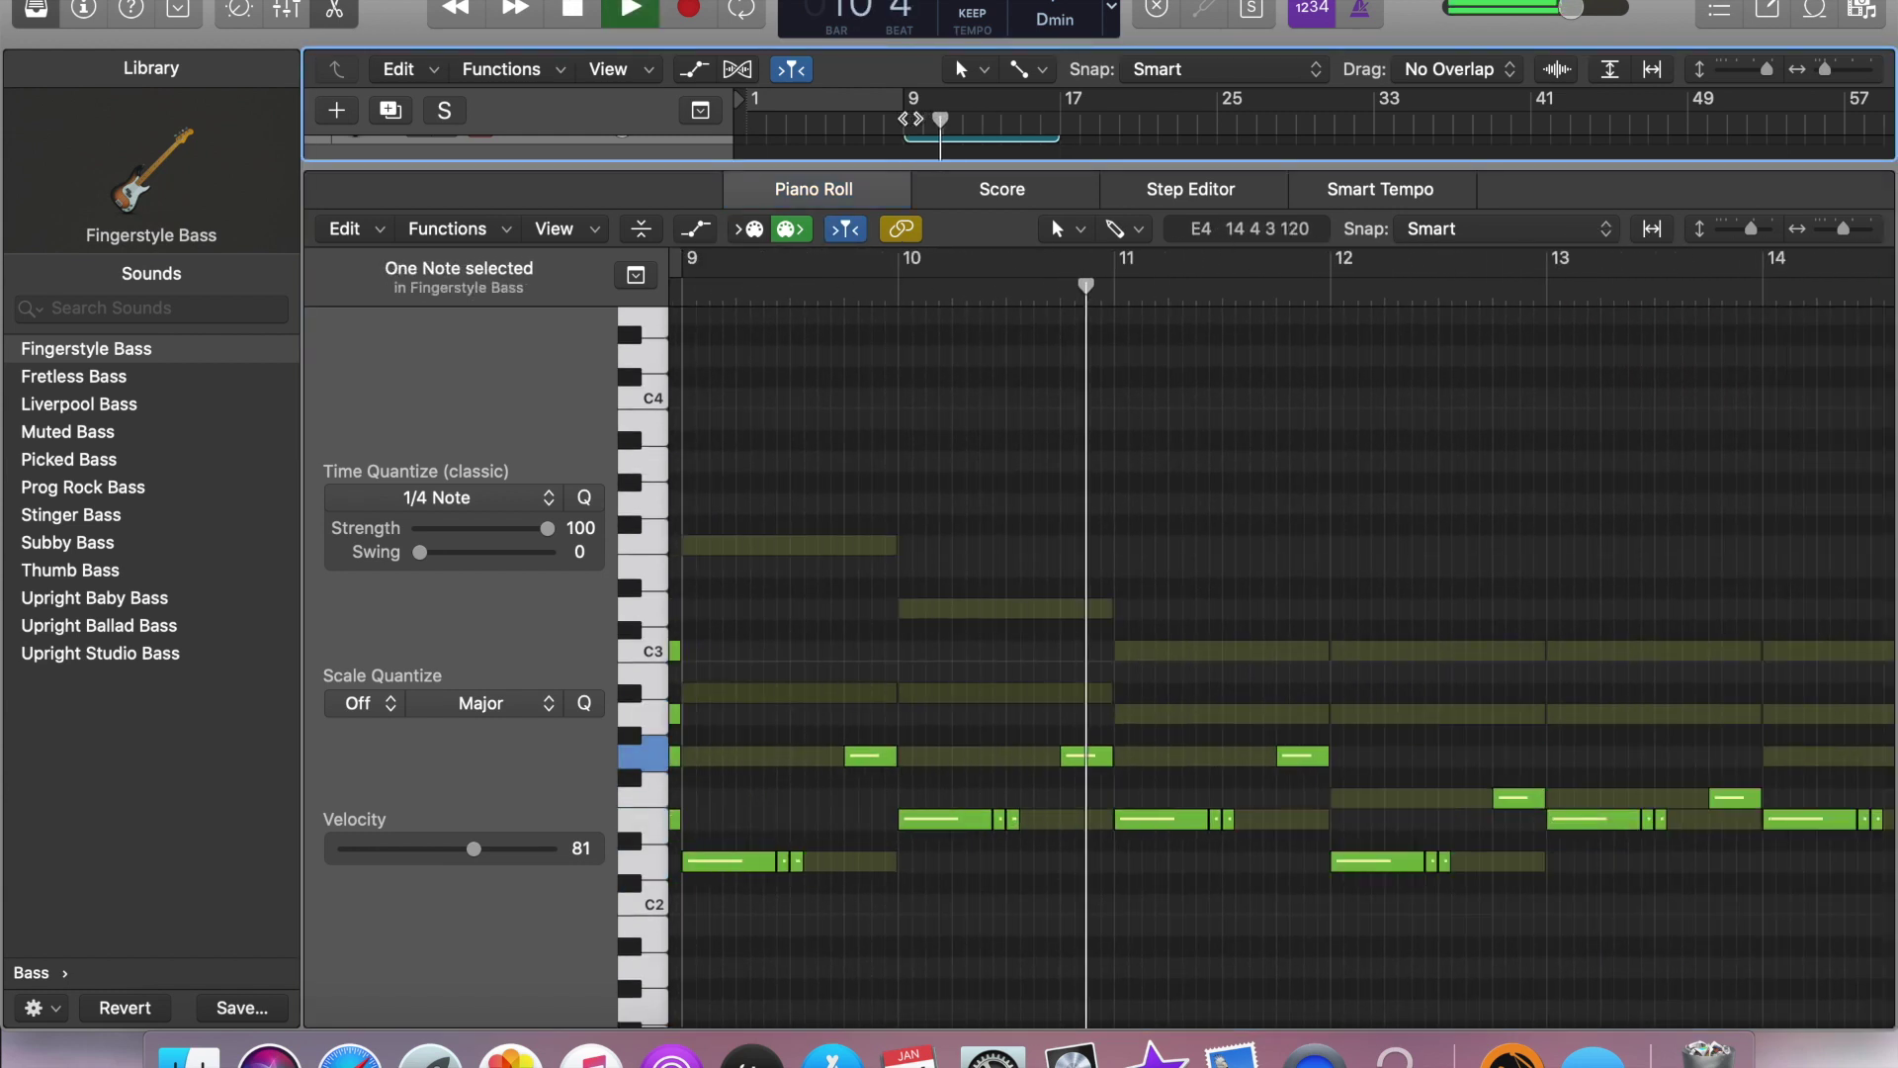
scroll(1240, 482, "left", 1)
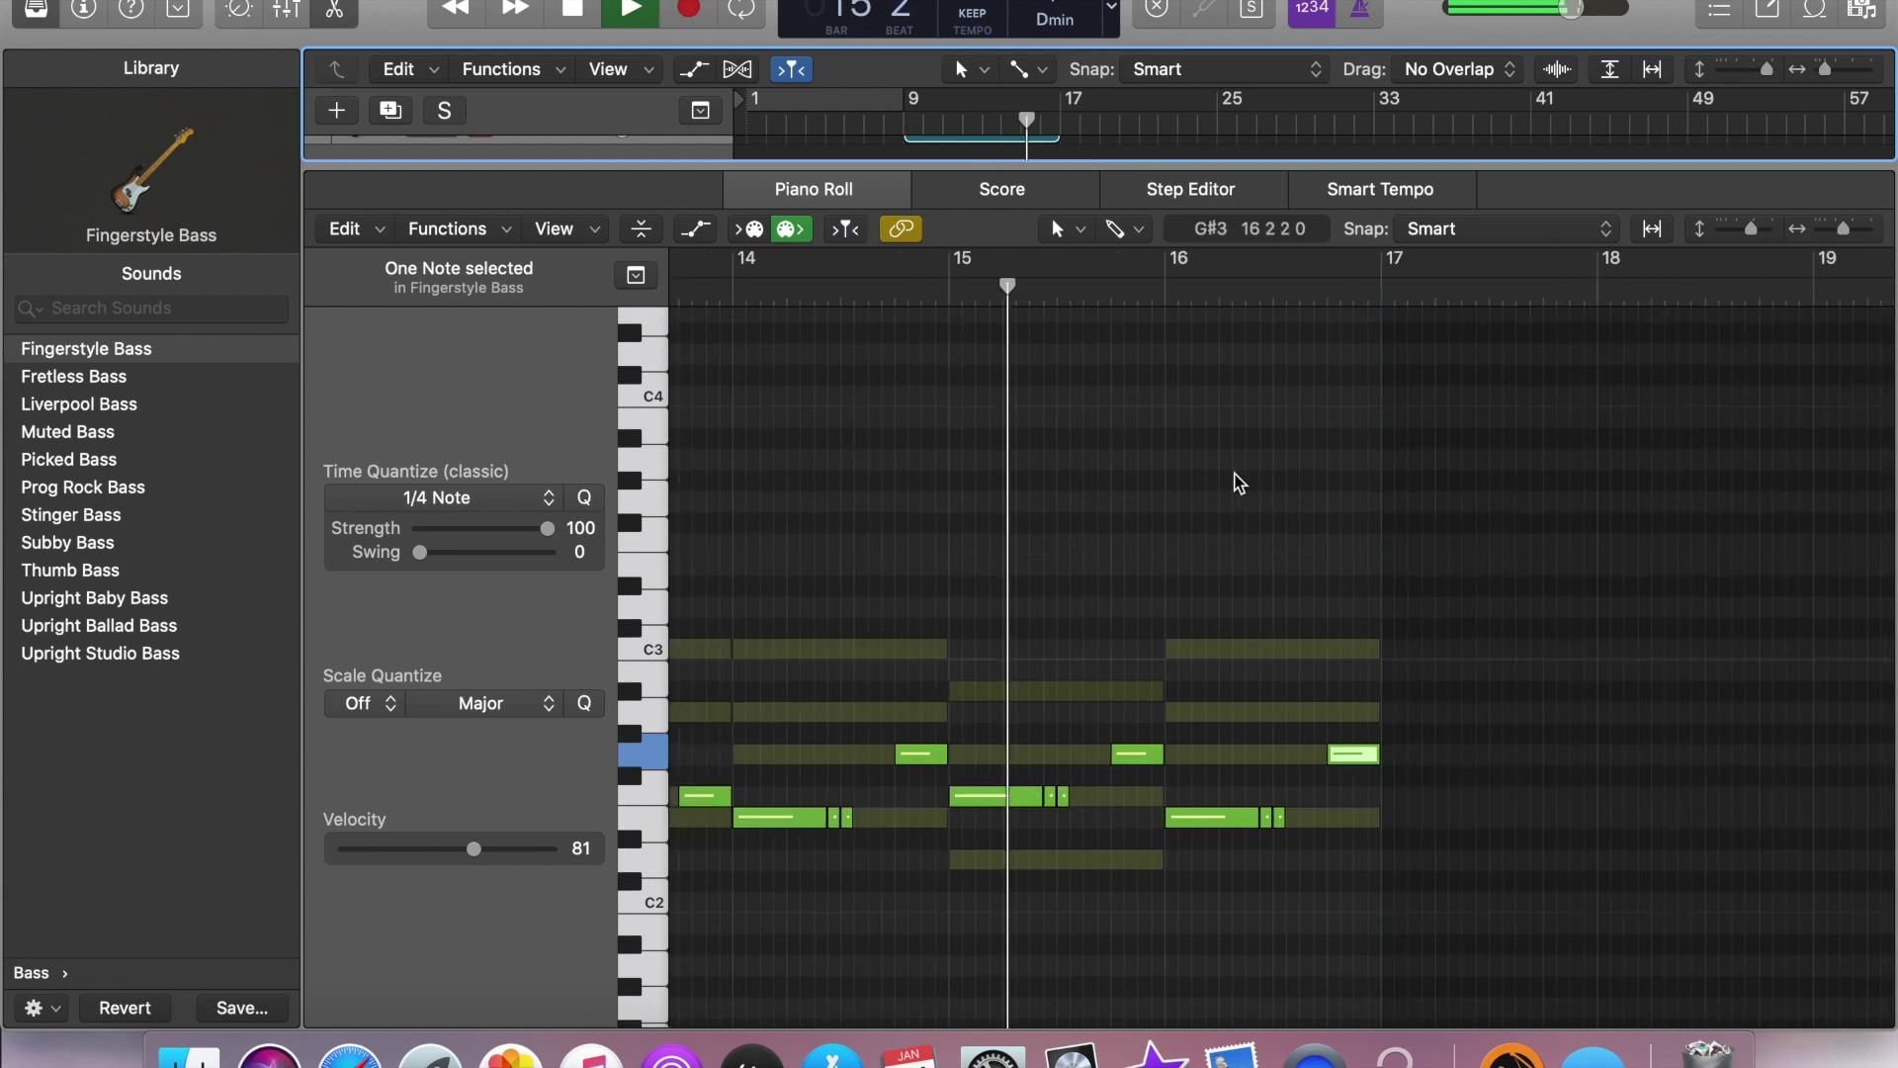
key("super+a")
key("super+a")
- Reopen the bass notes with the editor following the playhead and play from bar 9
key("e")
key("space")
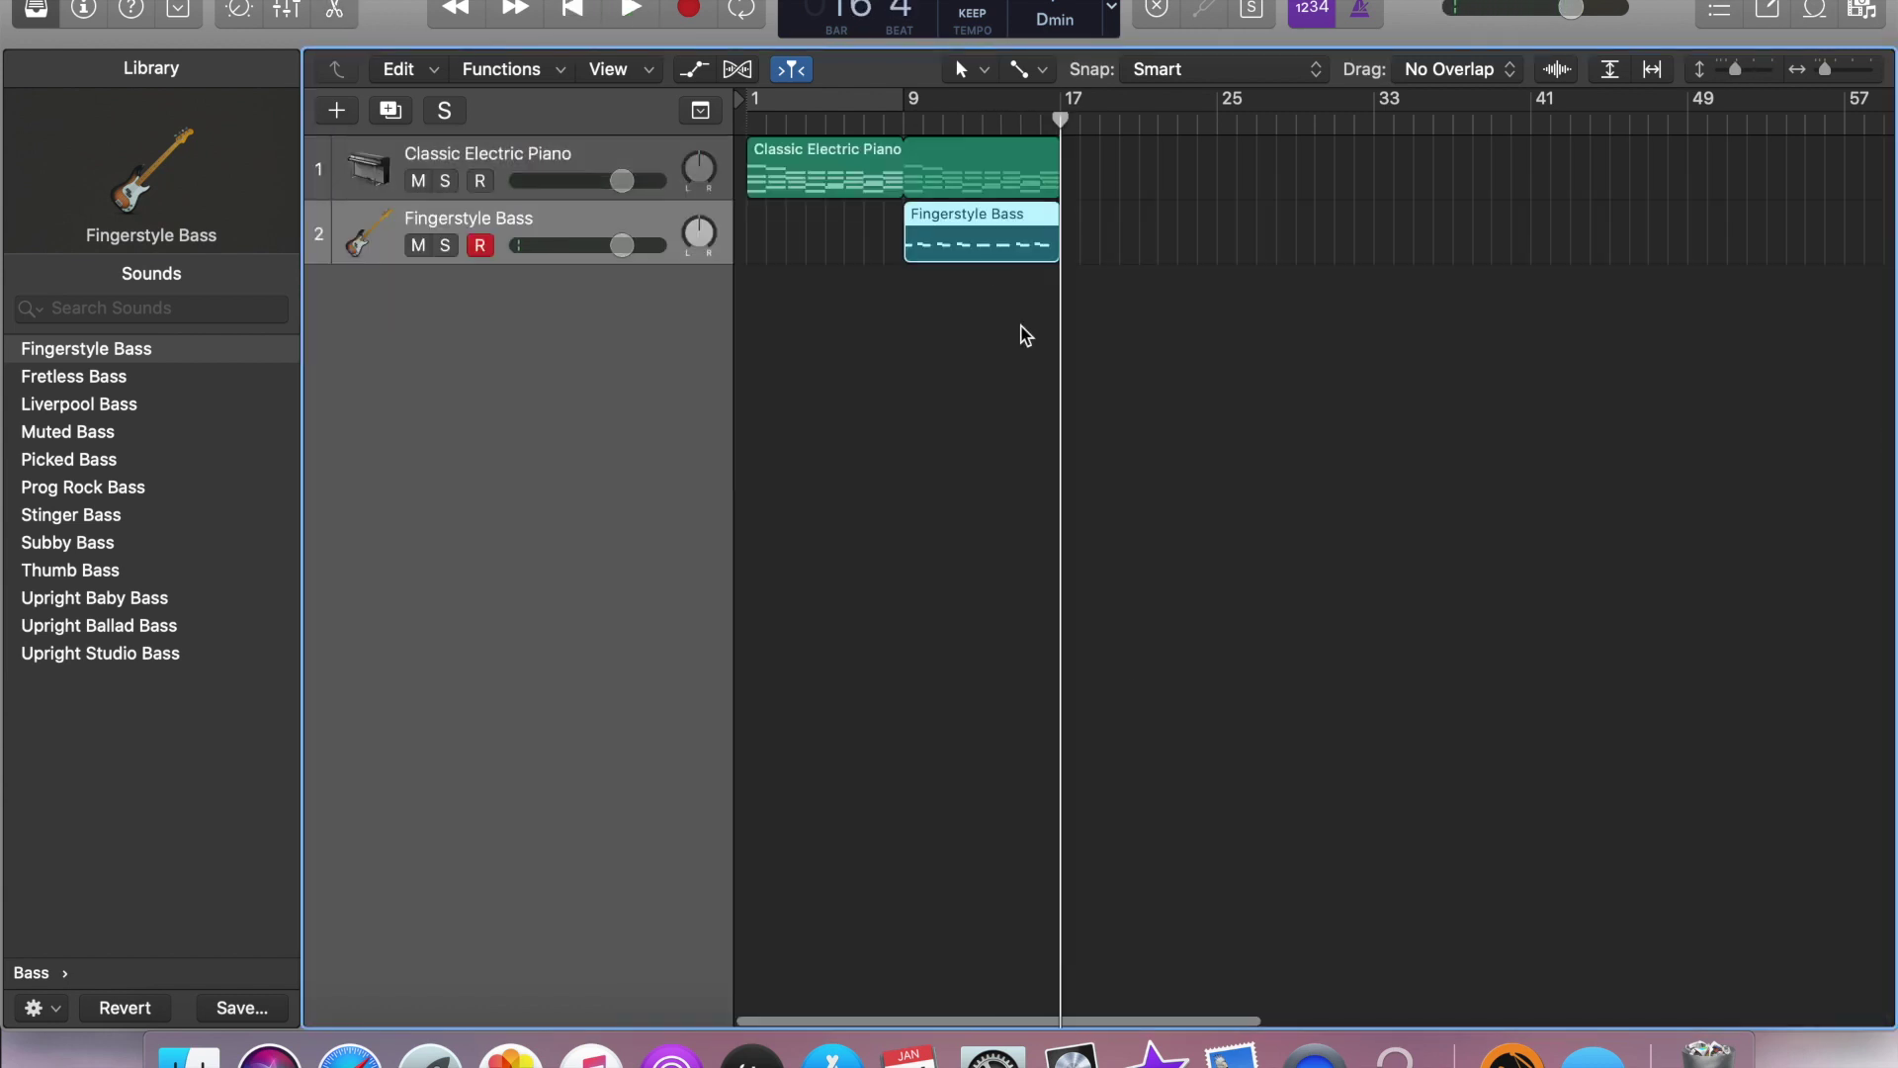
key("e")
left_click(845, 229)
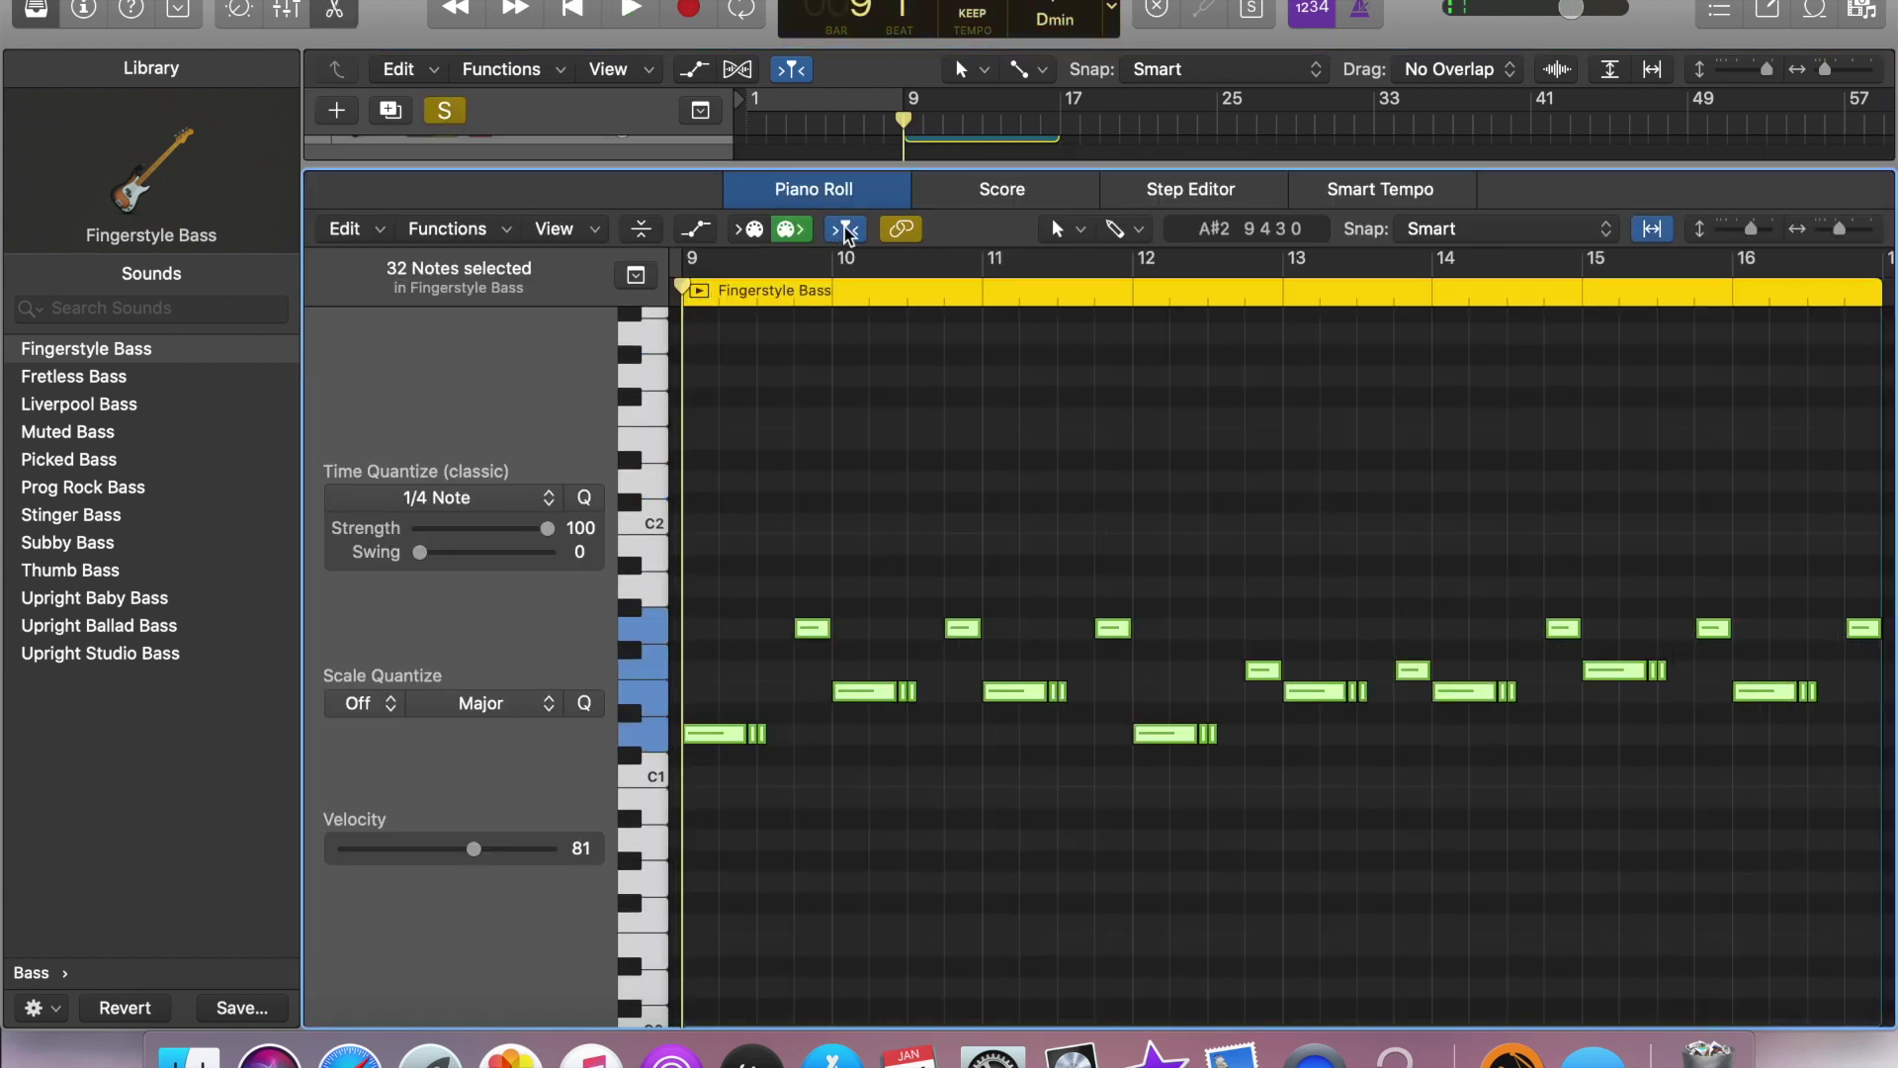
key("space")
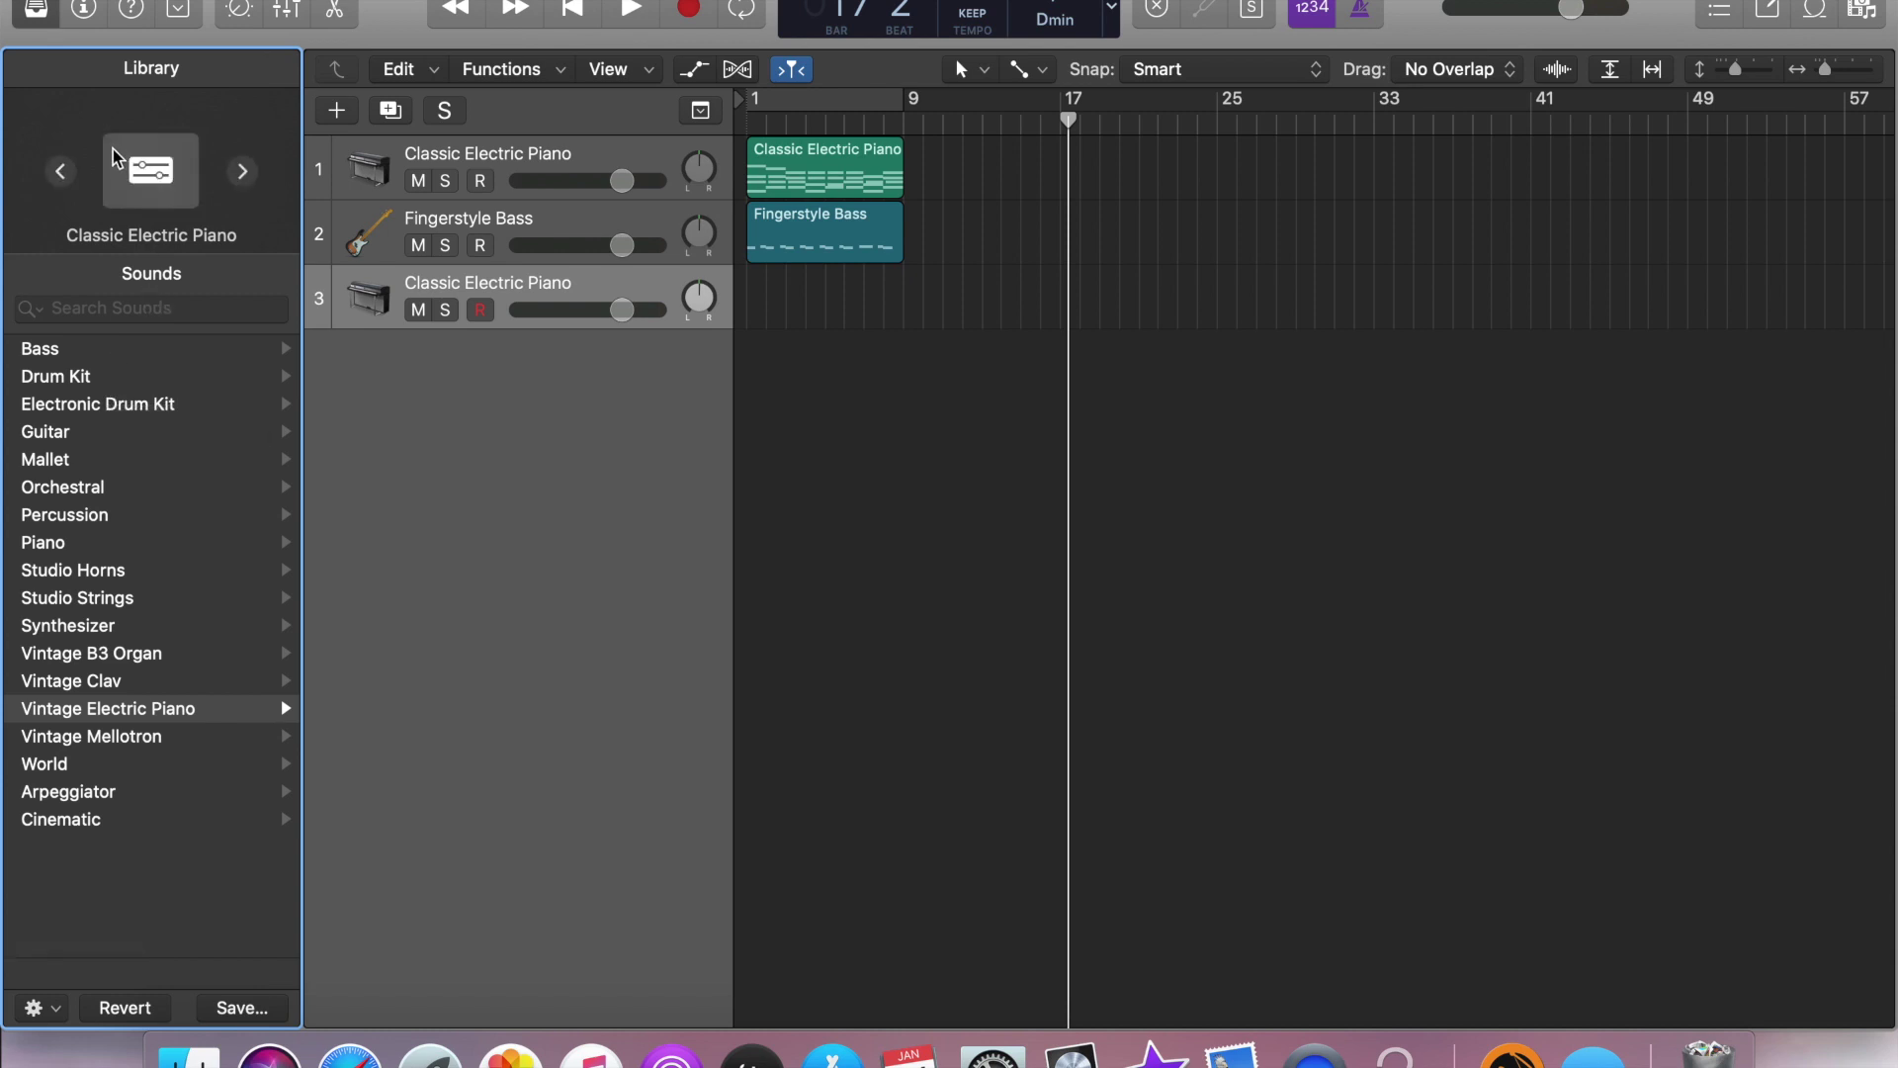
- Show track 3's channel strip, browse its instrument plug-in list, then restore the Library
left_click(40, 12)
left_click(83, 10)
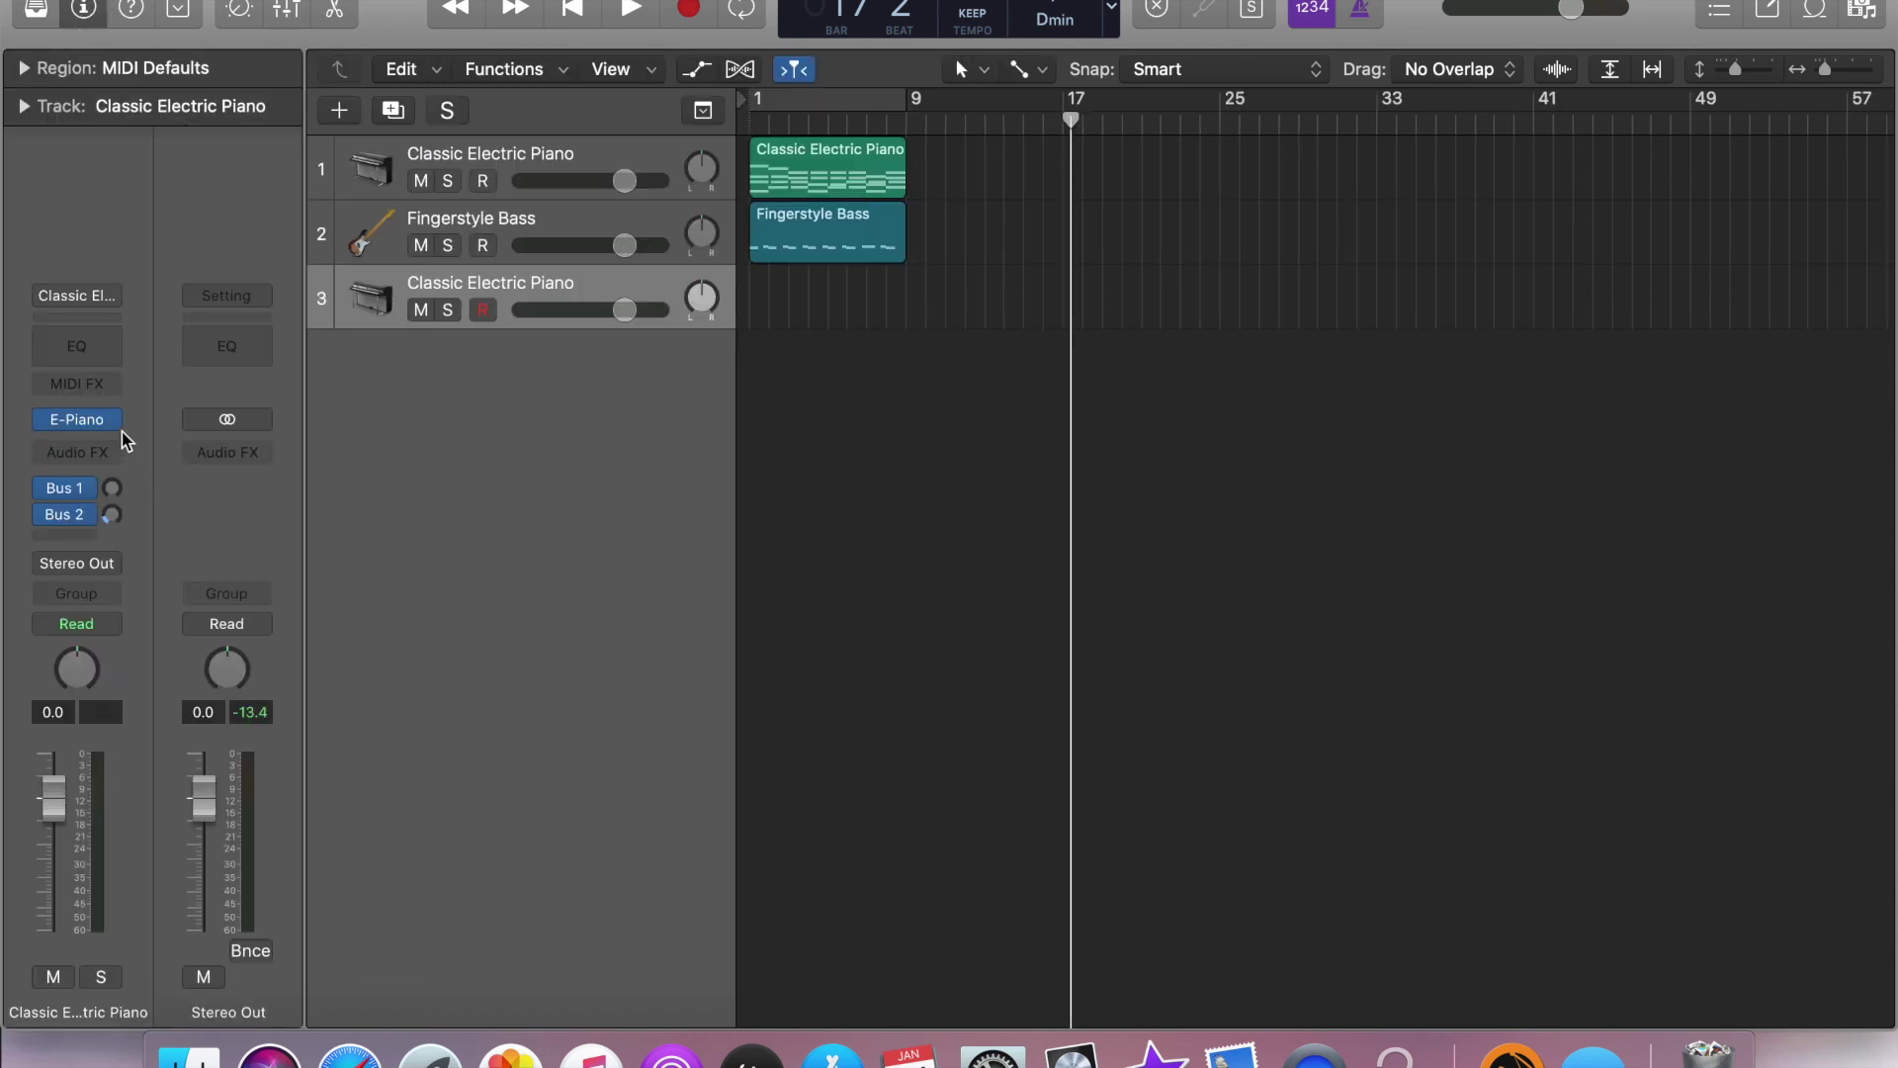
left_click(115, 420)
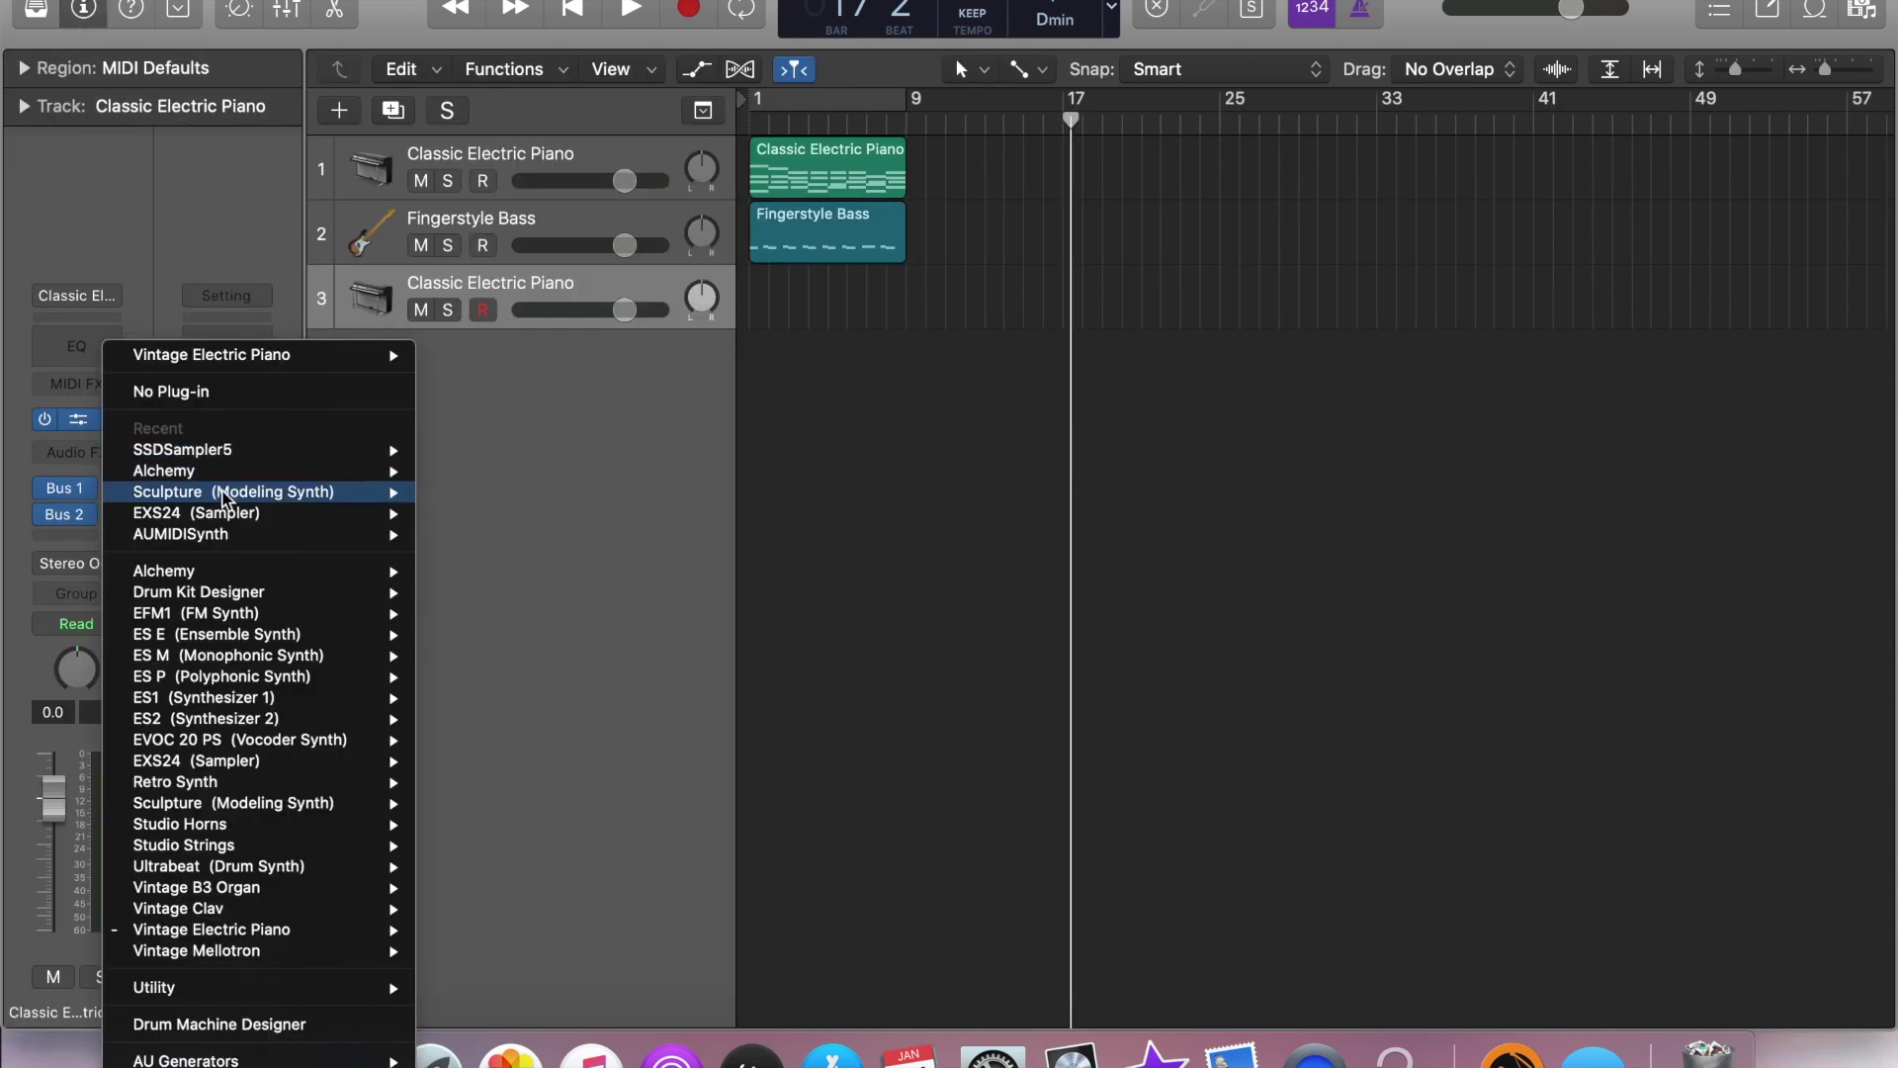
mouse_move(284, 809)
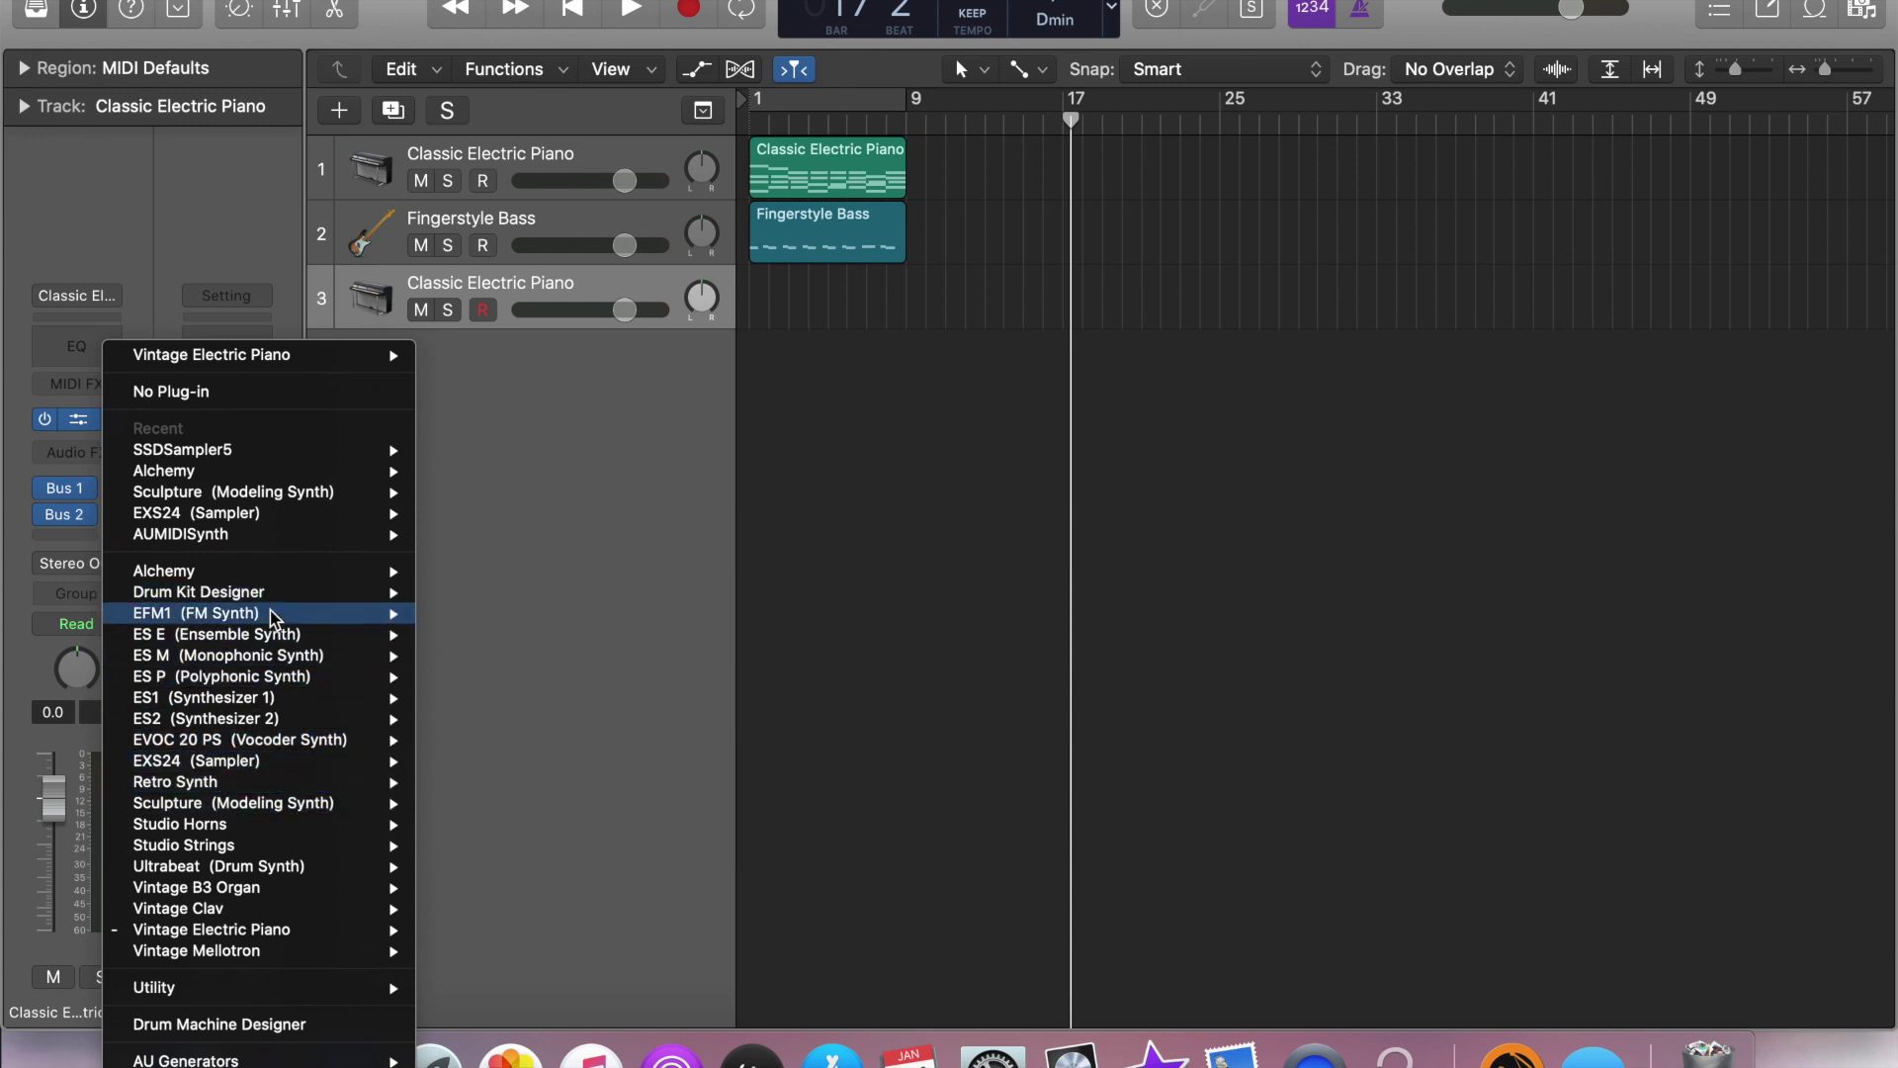
mouse_move(278, 641)
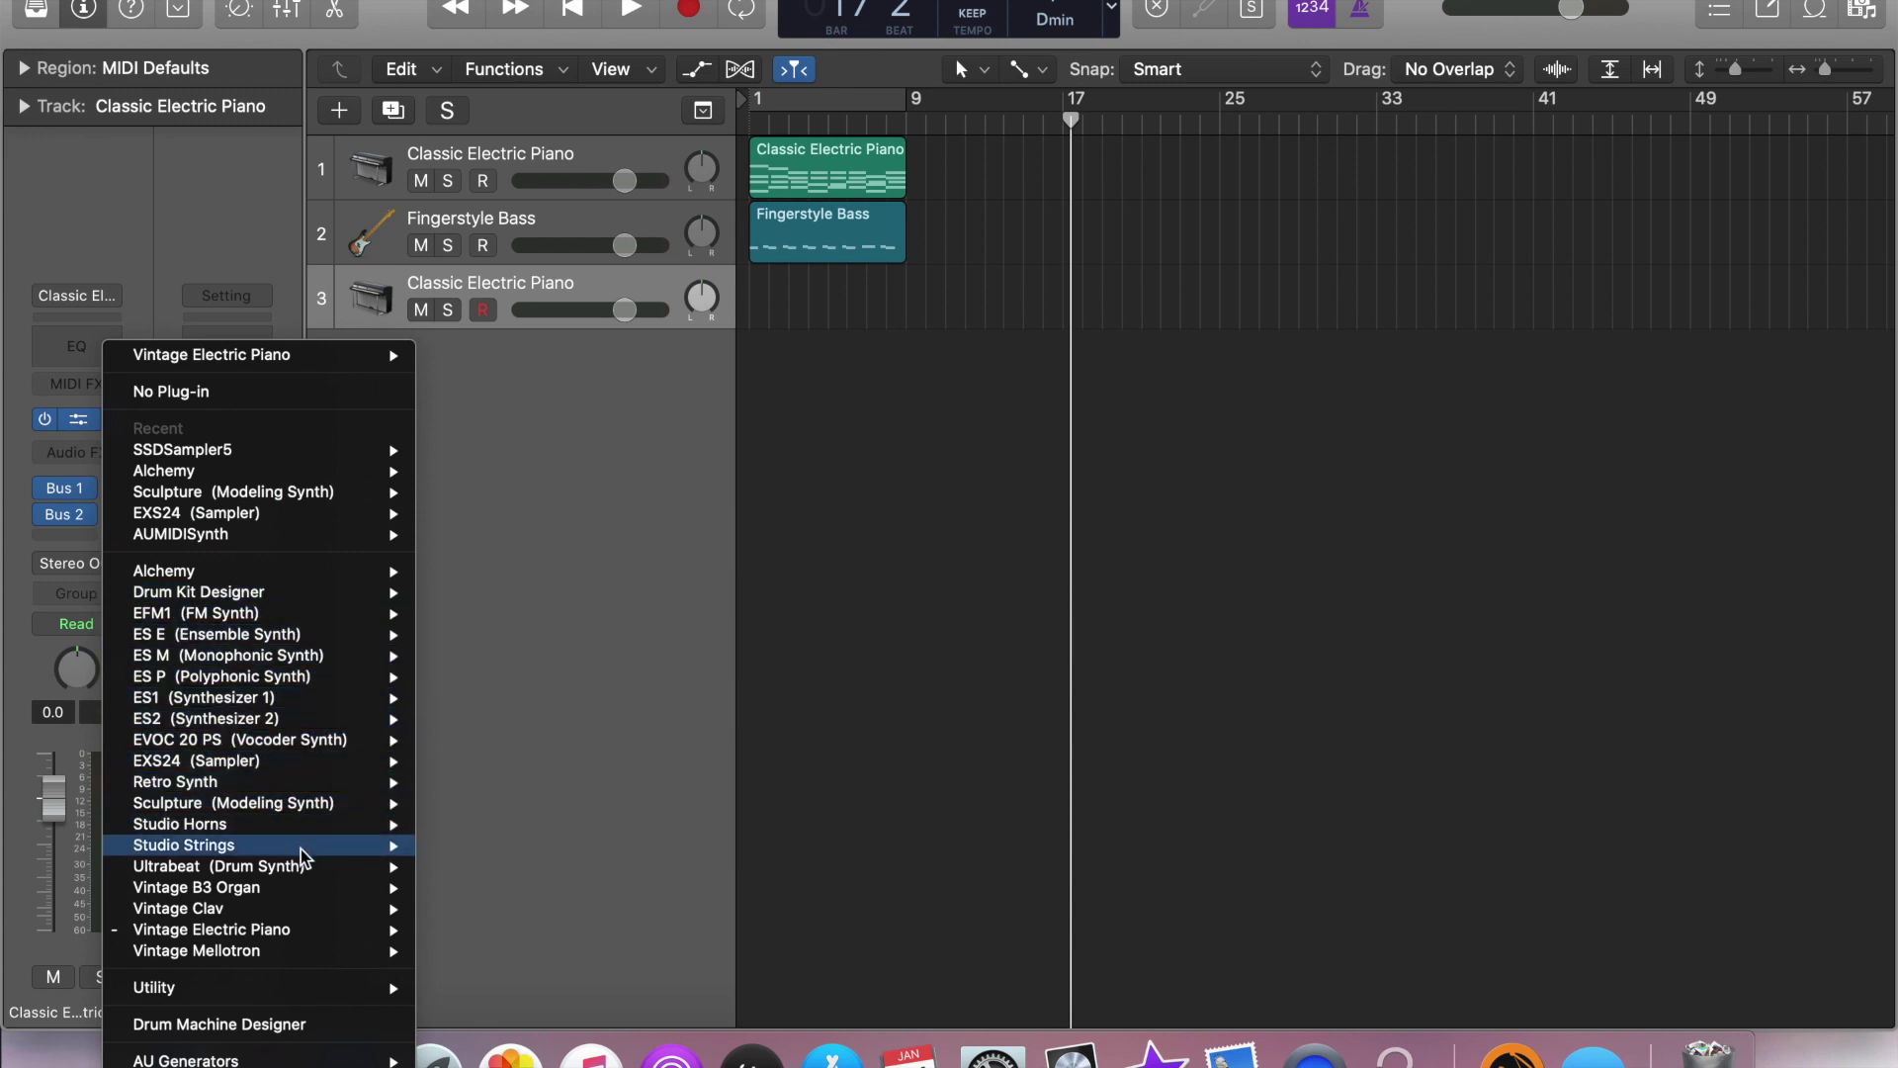
mouse_move(301, 872)
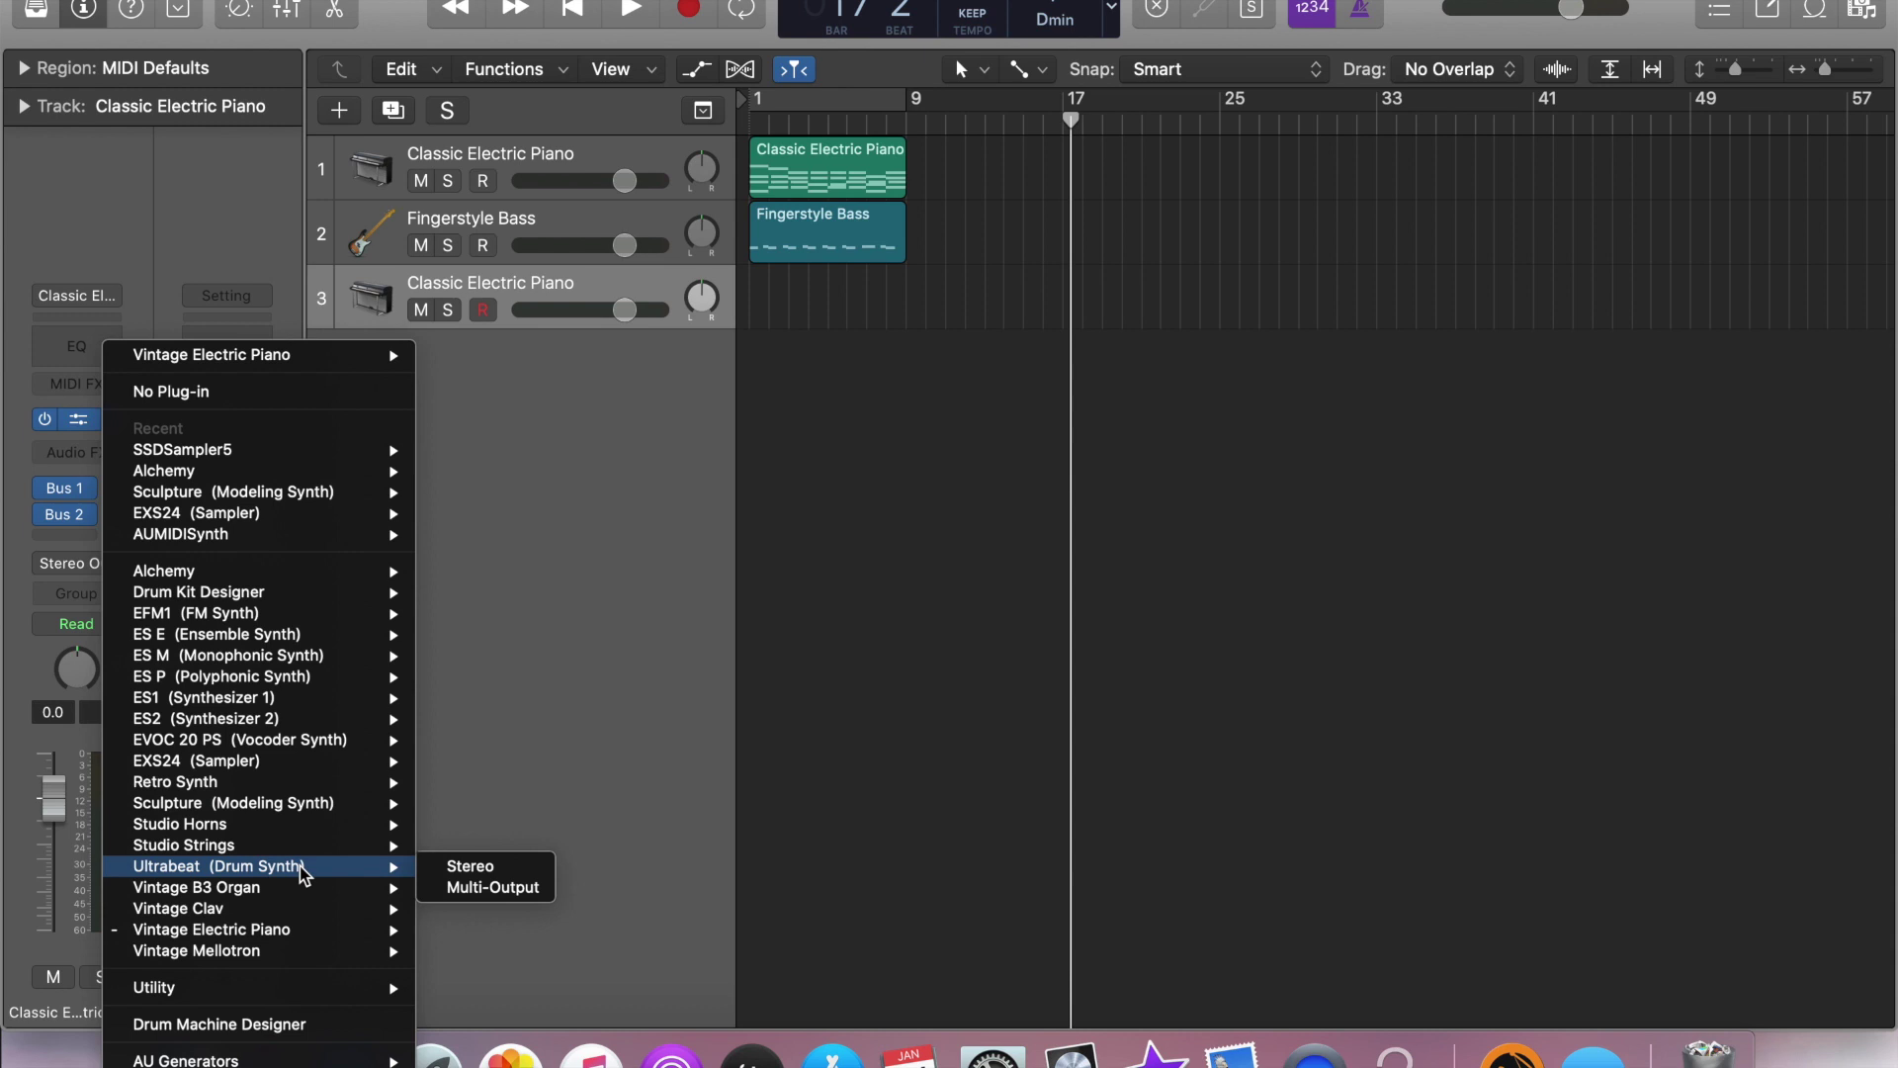
left_click(512, 690)
- Load the Neo Soul drum kit on track 3 and create an empty MIDI region to edit
key("y")
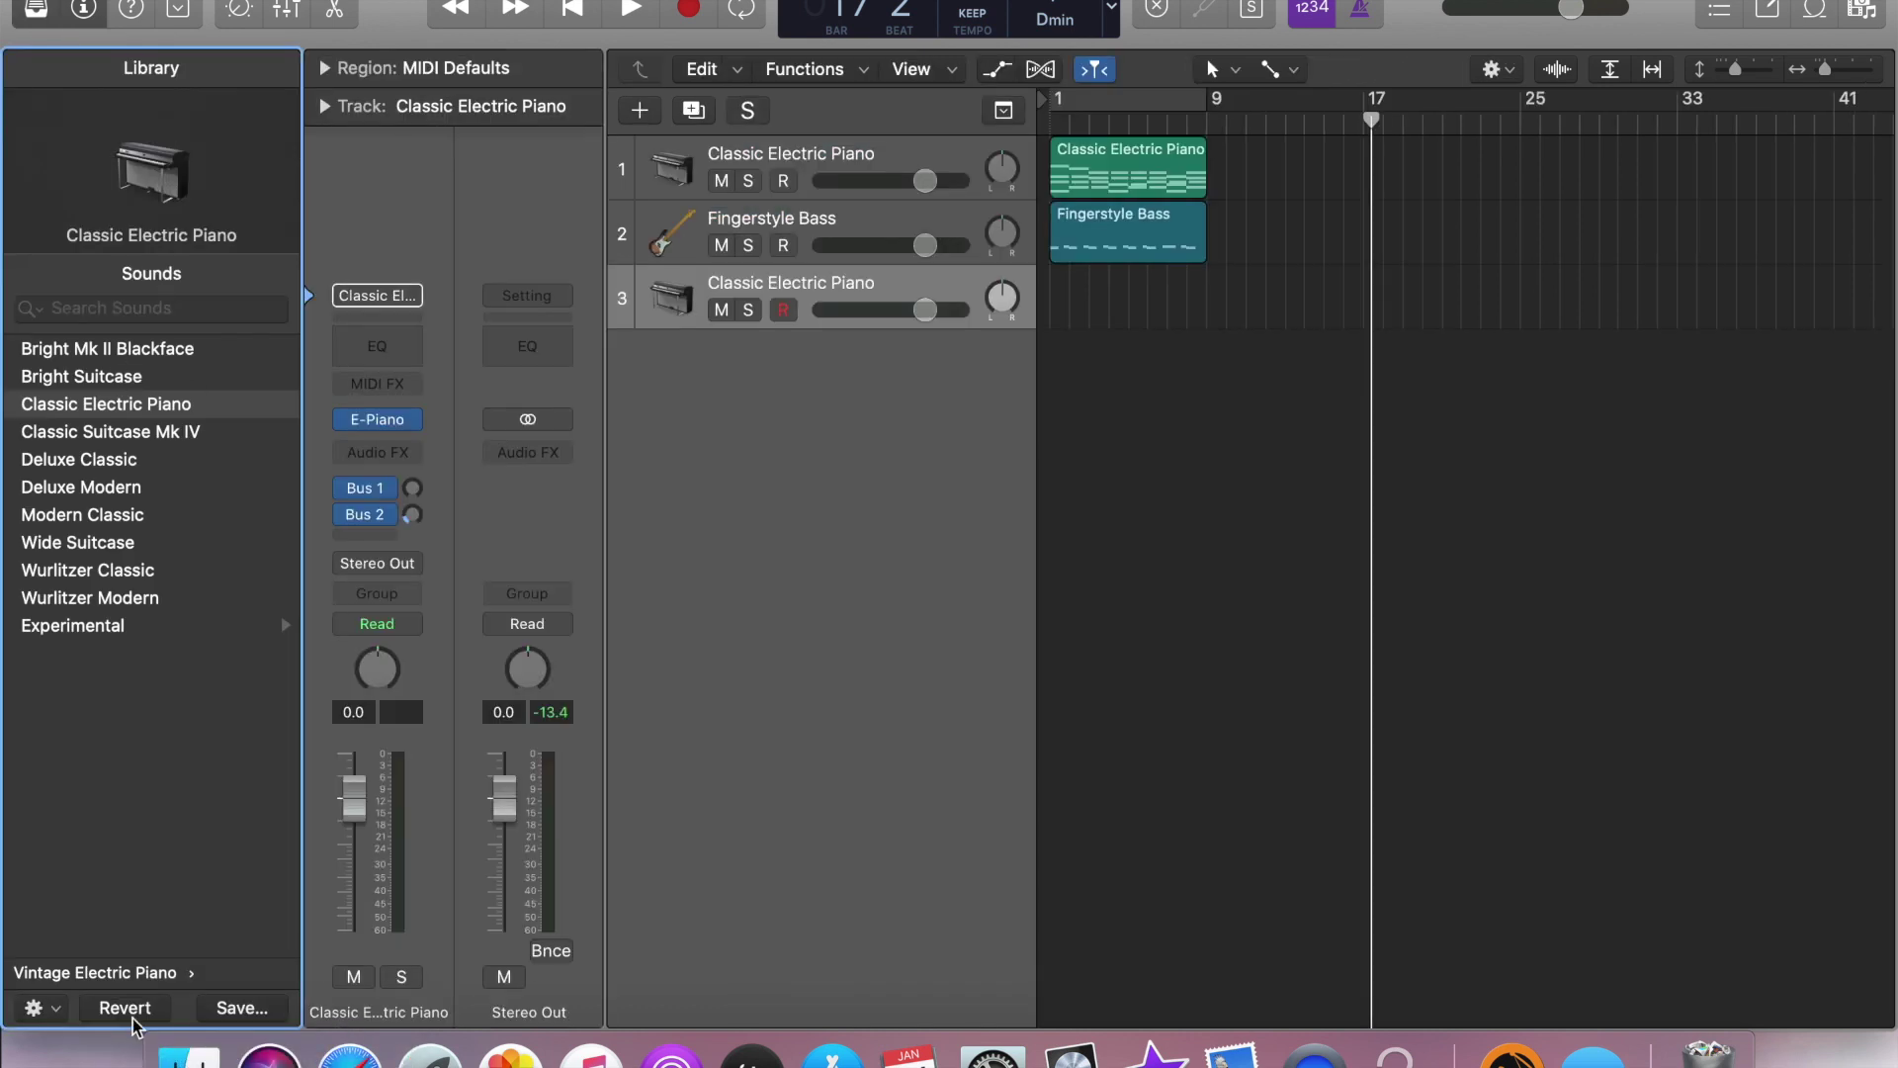
left_click(57, 625)
right_click(1109, 297)
left_click(1109, 297)
double_click(1110, 297)
- Set quantize to 1/16 Note and add bar 1 kicks and sidestick hits
left_click(1049, 741)
left_click(697, 498)
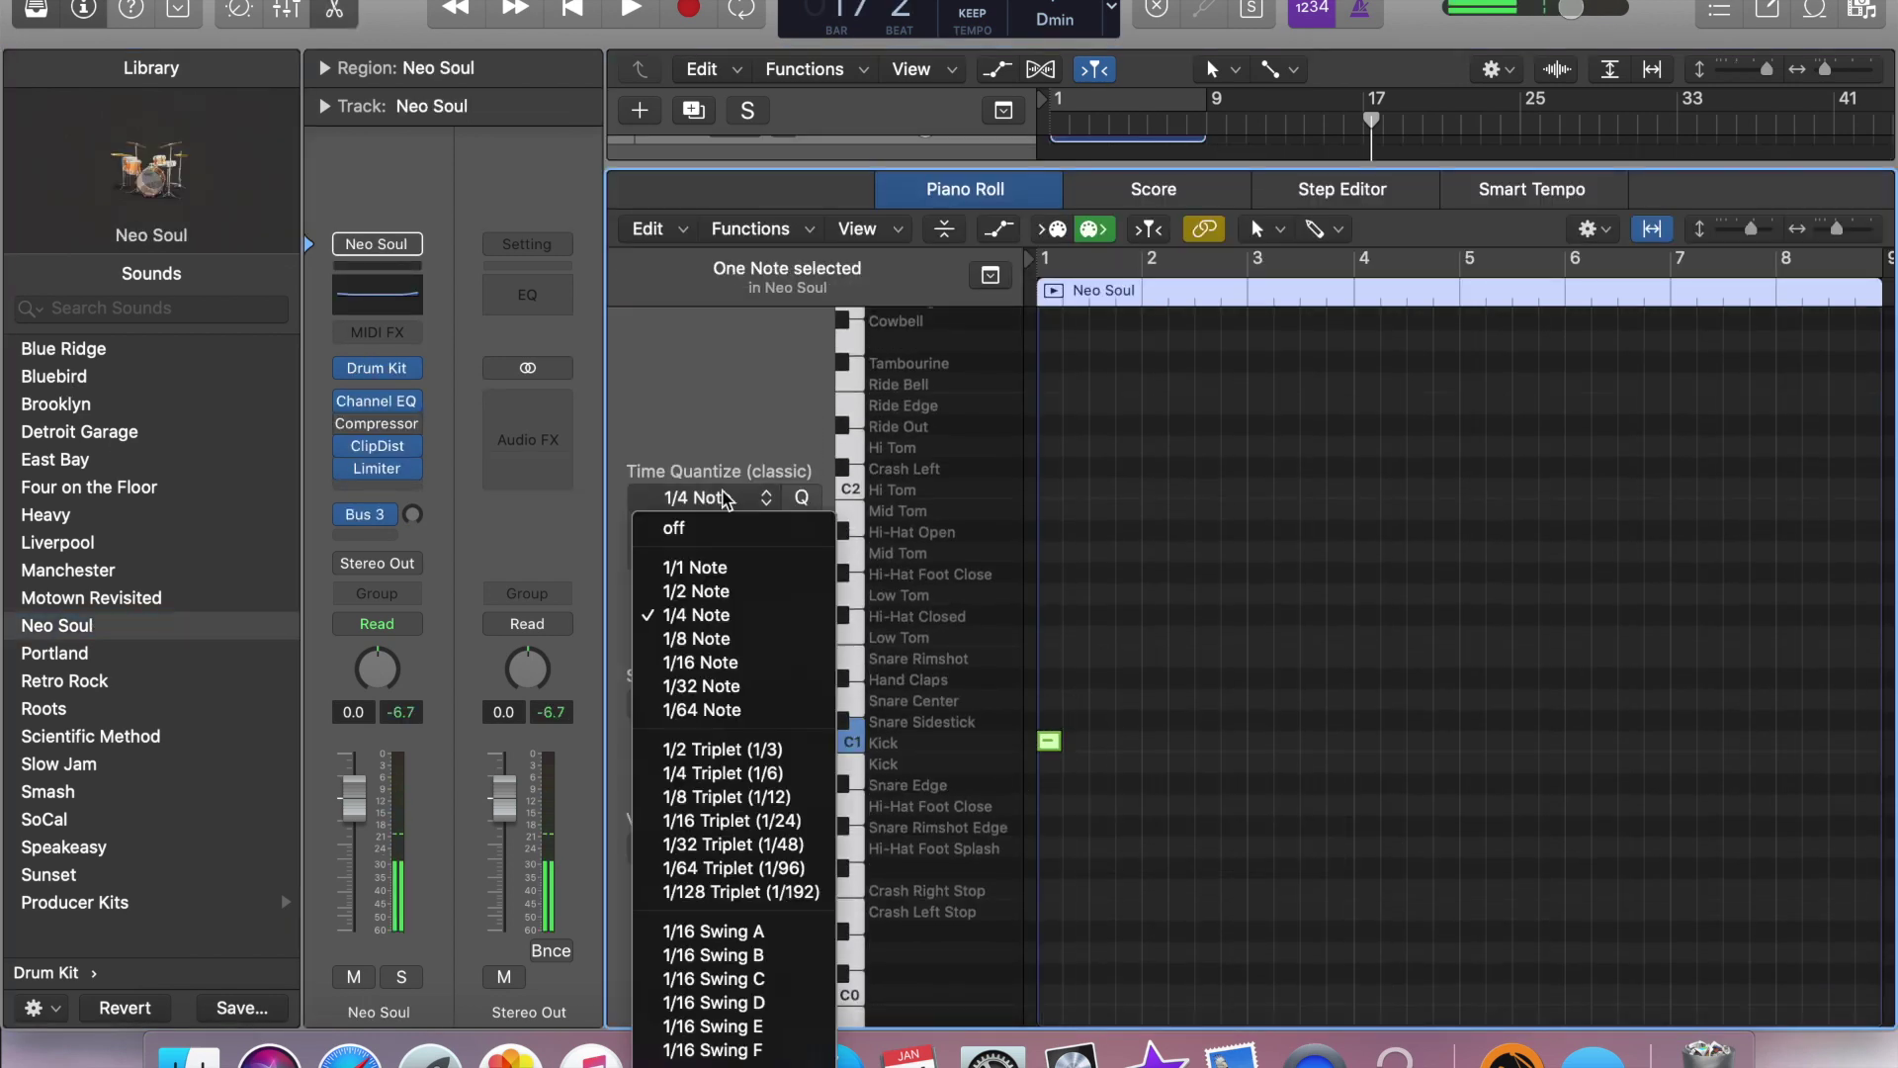
left_click(613, 655)
key("super+Right")
left_click(1183, 720)
left_click(1282, 741)
left_click(1314, 741)
key("space")
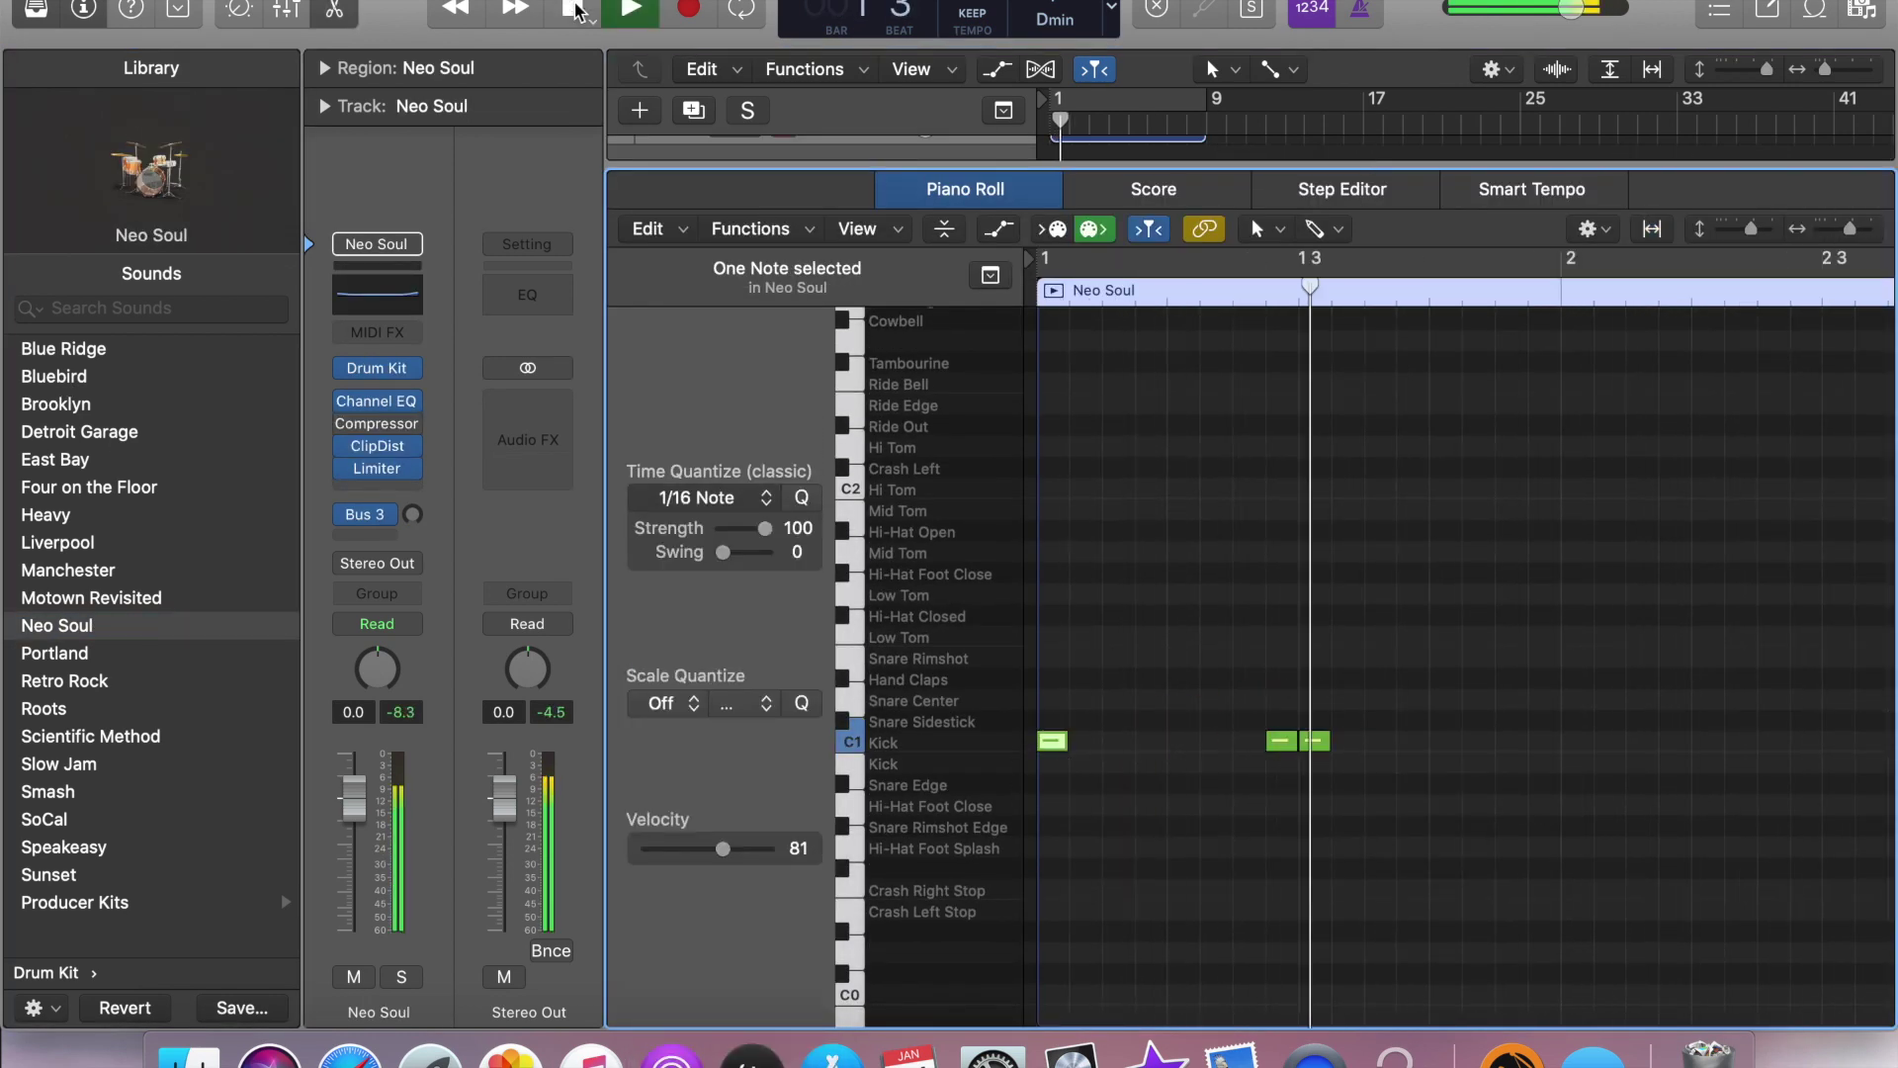
left_click(1445, 720)
- Add open and closed hi-hats across bar 1 on sixteenth-note positions
left_click(1052, 530)
left_click(1182, 615)
left_click(1314, 614)
left_click(1445, 614)
left_click(1379, 614)
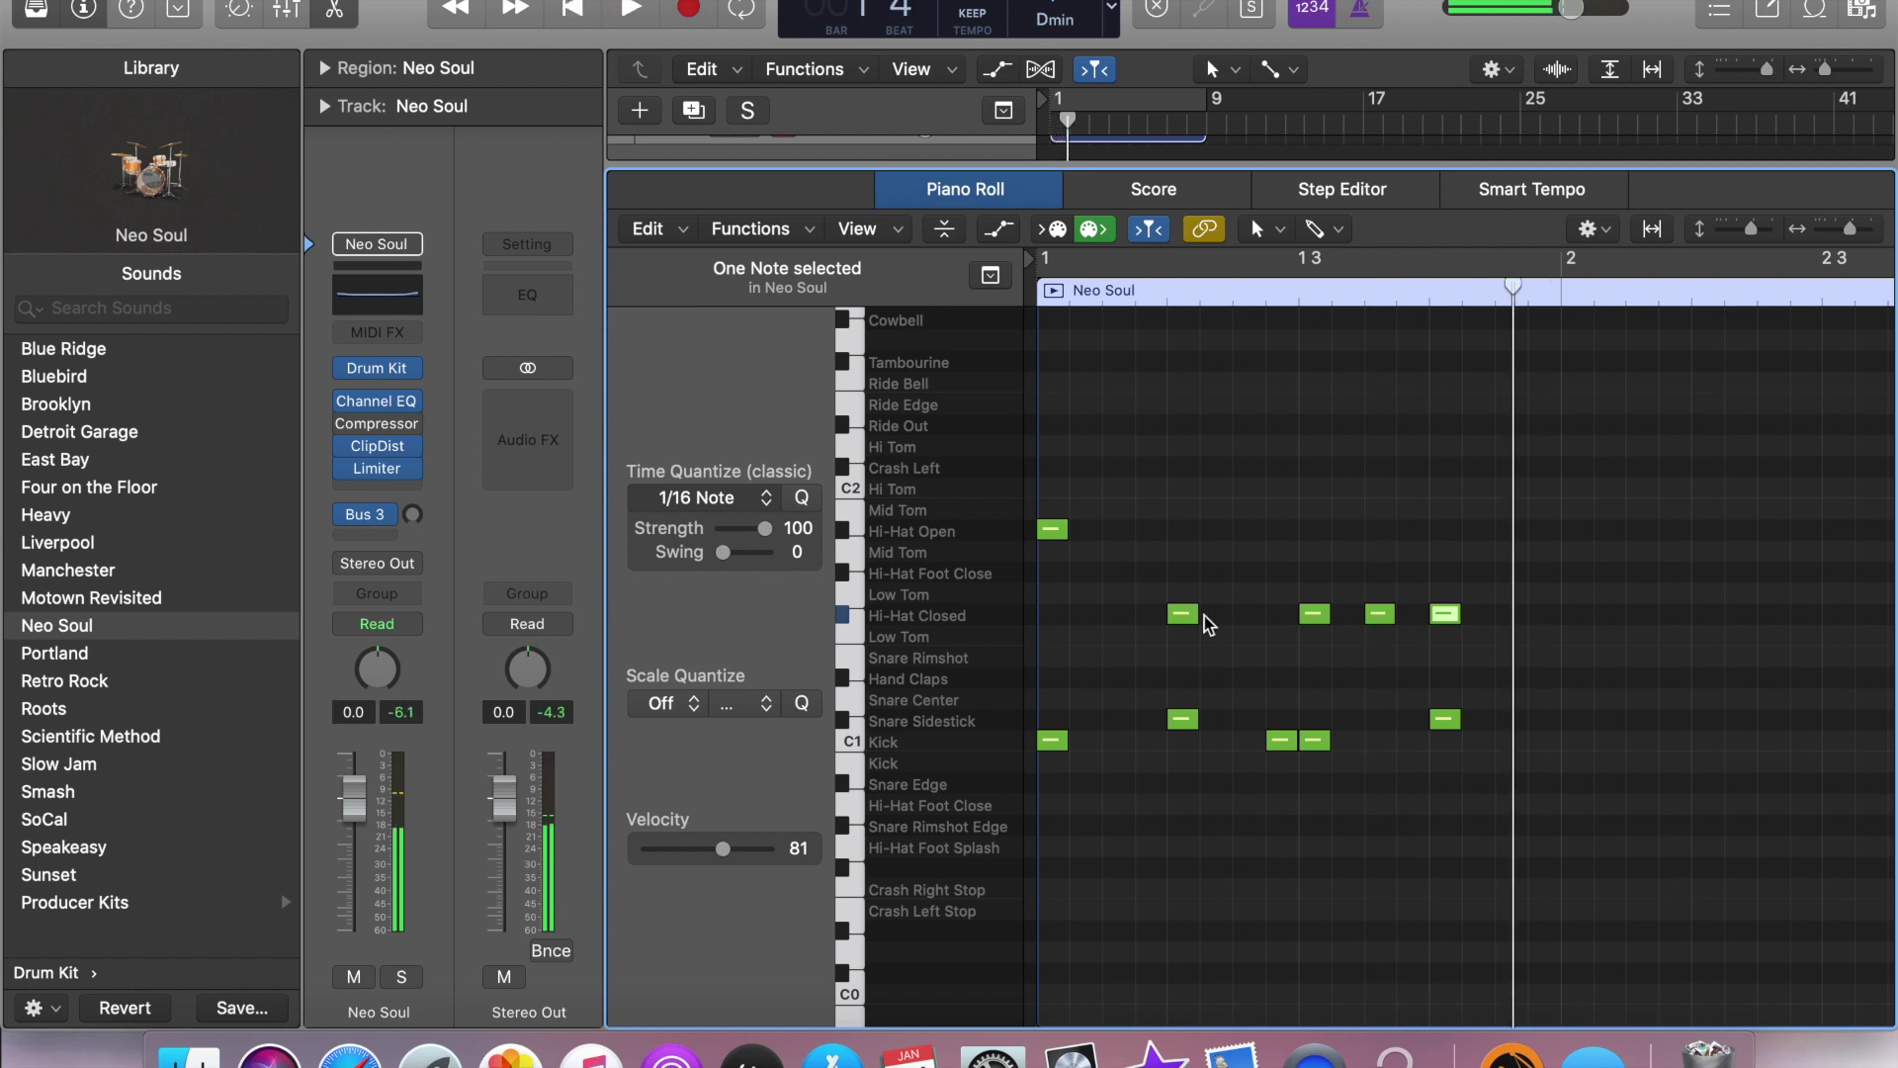
left_click(1249, 614)
left_click(1510, 614)
left_click_drag(1510, 615, 1510, 530)
left_click(1477, 614)
- Repeat the bar 1 drum pattern into bar 2 with Cmd+R and audition the beat
left_click_drag(1167, 761, 1619, 475)
key("super+r")
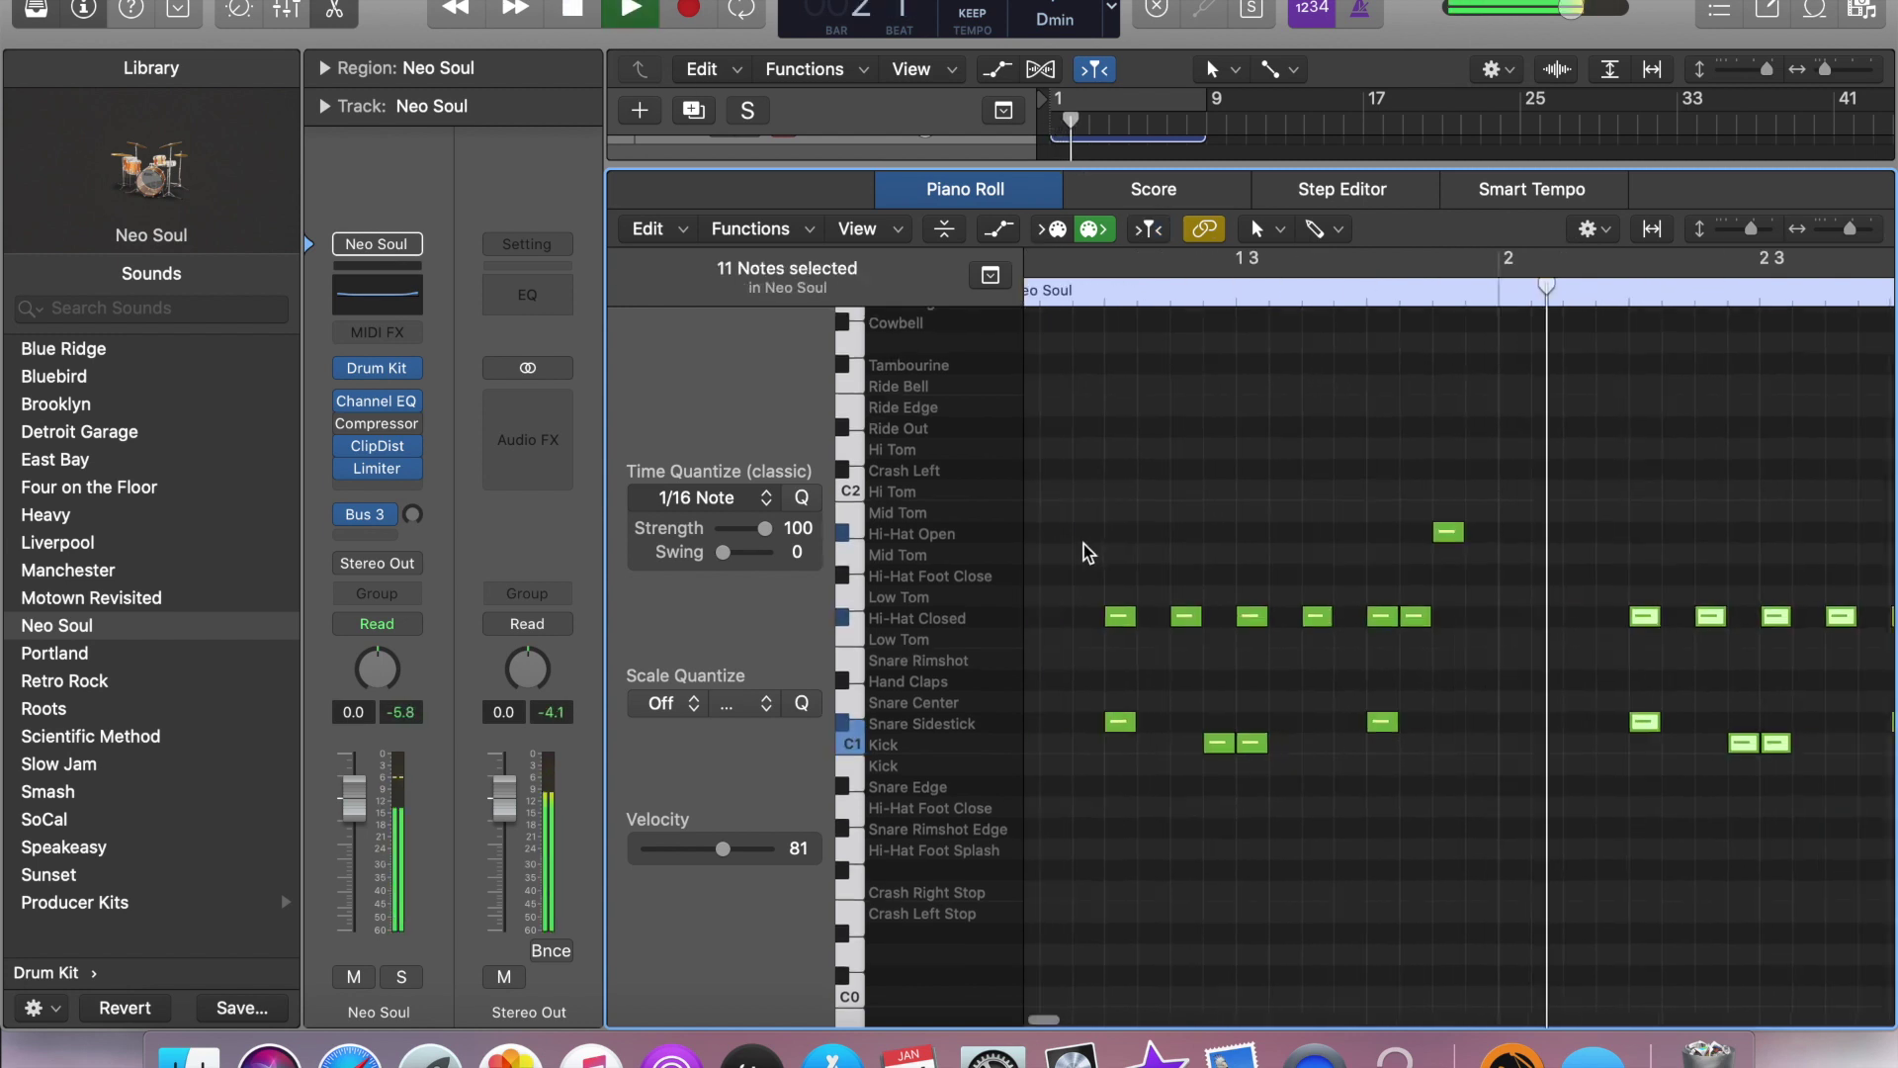
key("space")
left_click(1281, 742)
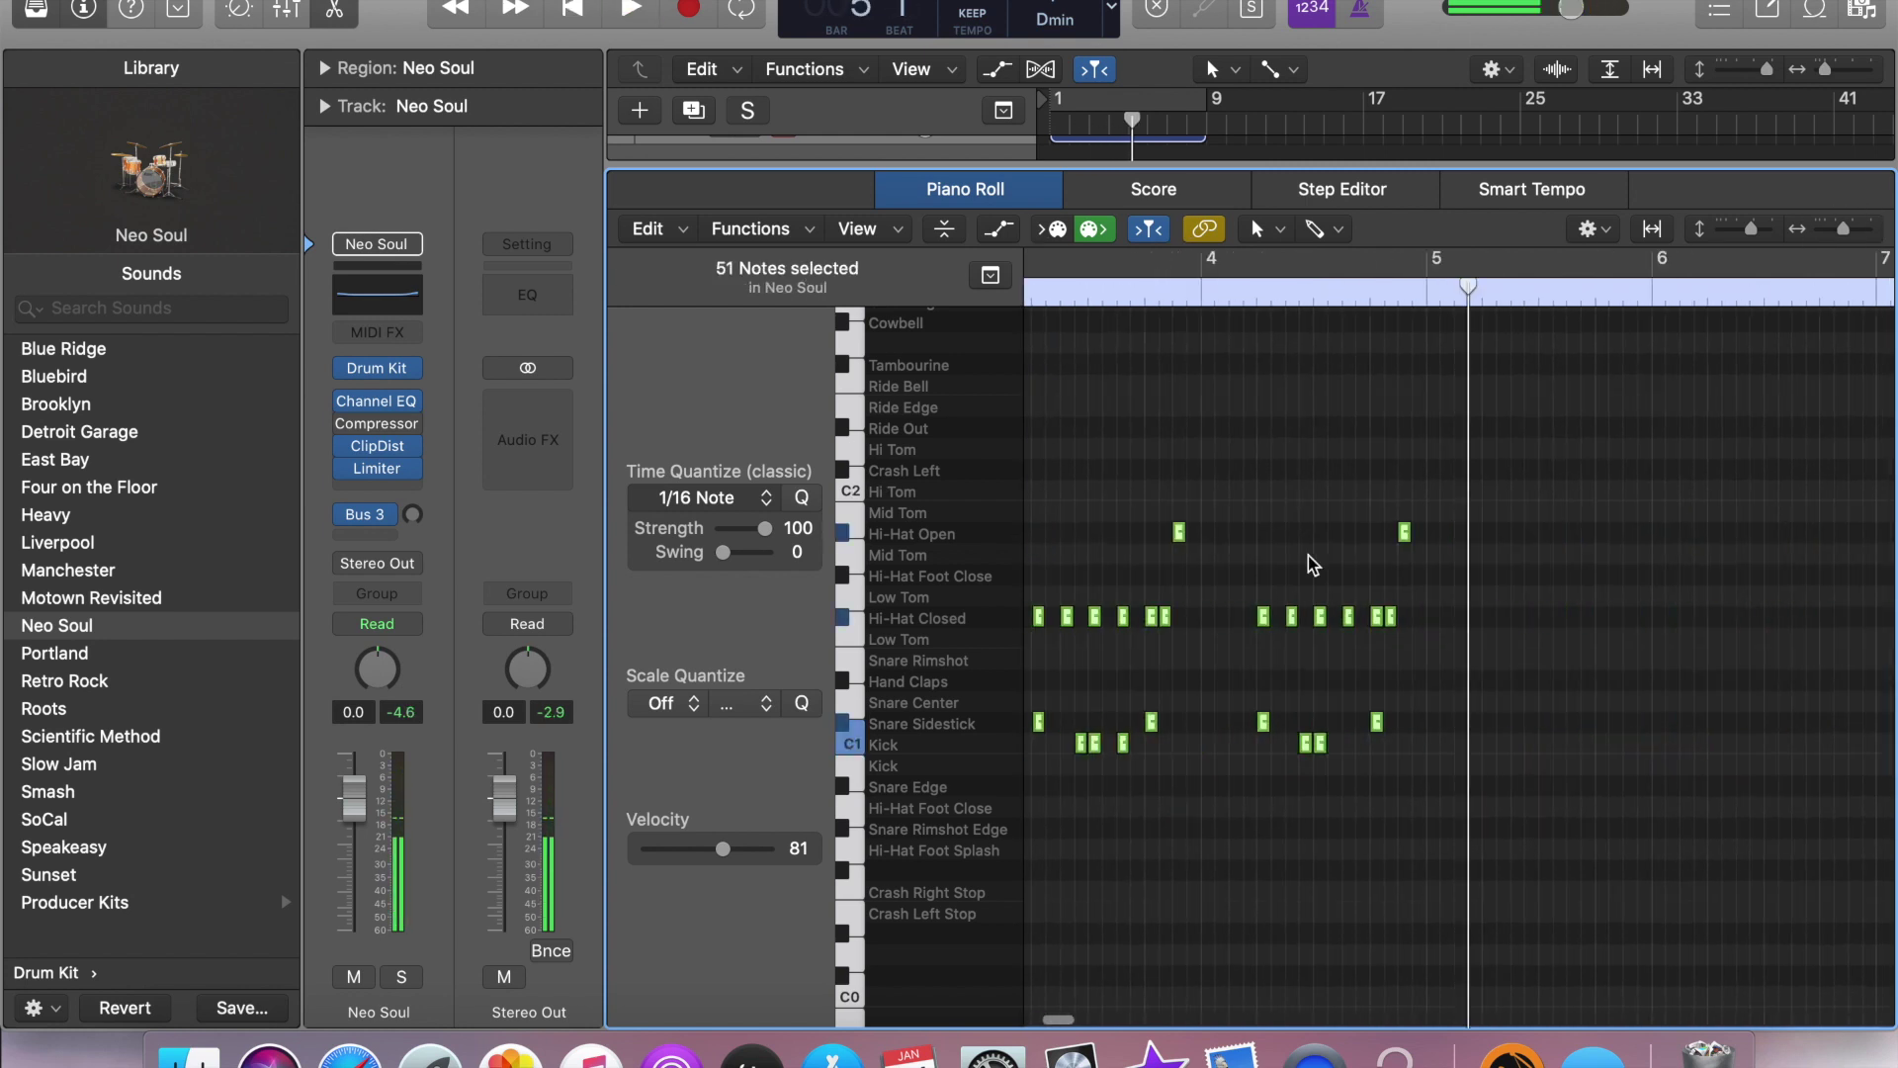
key("space")
left_click(1404, 403)
left_click(1531, 616)
key("space")
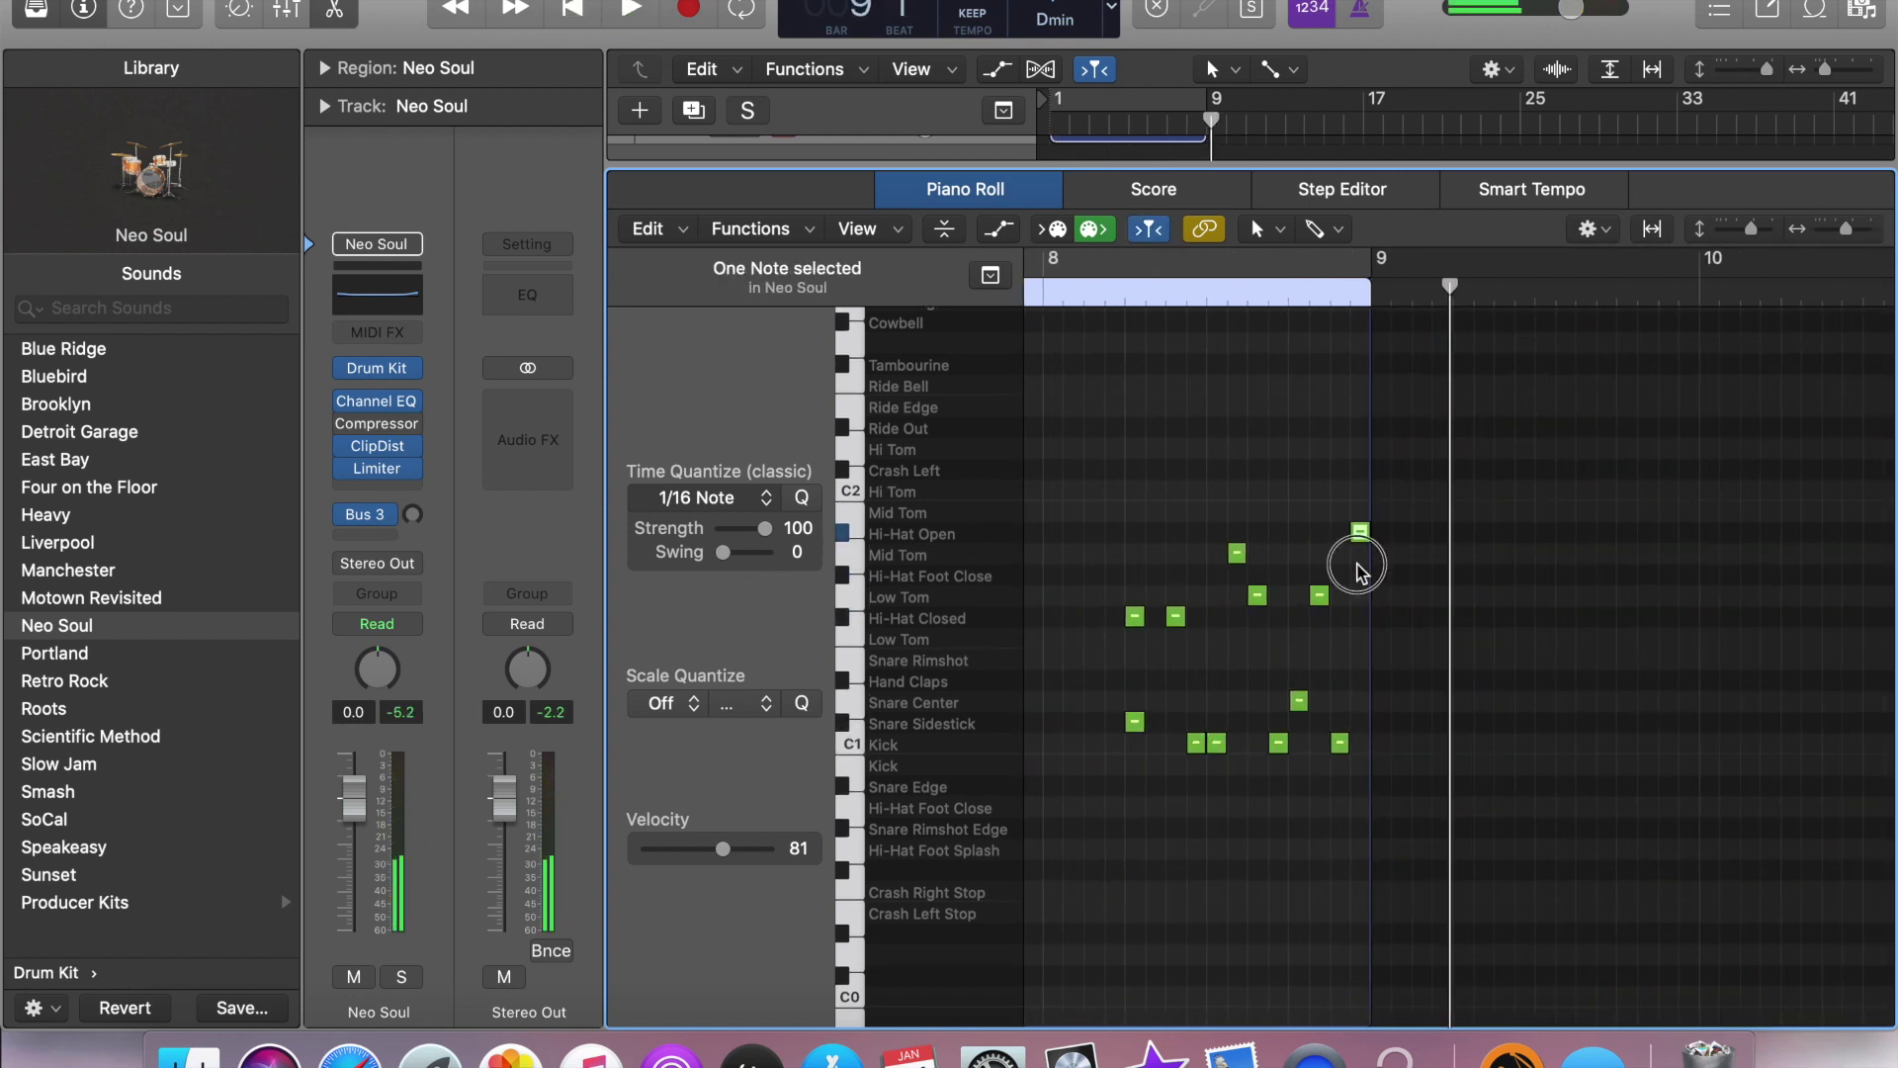
scroll(1144, 749, "down", 2)
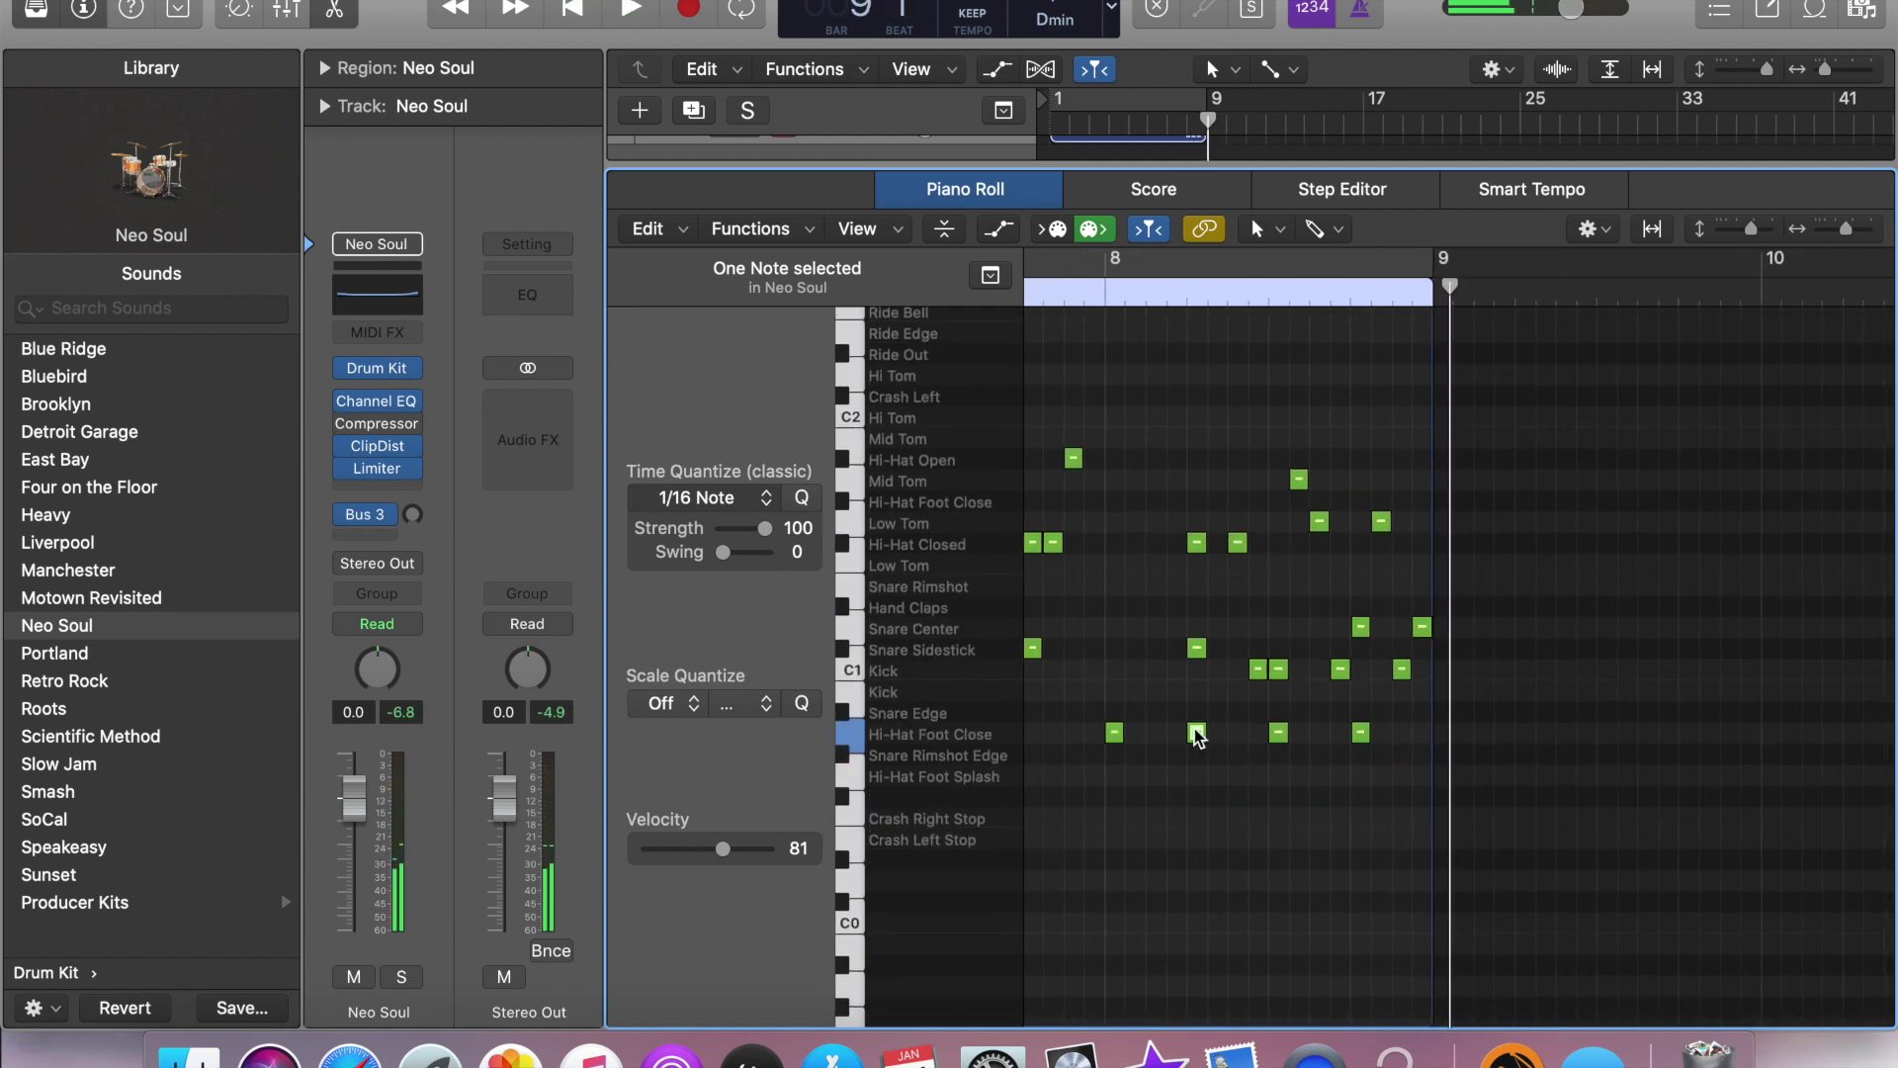
key("space")
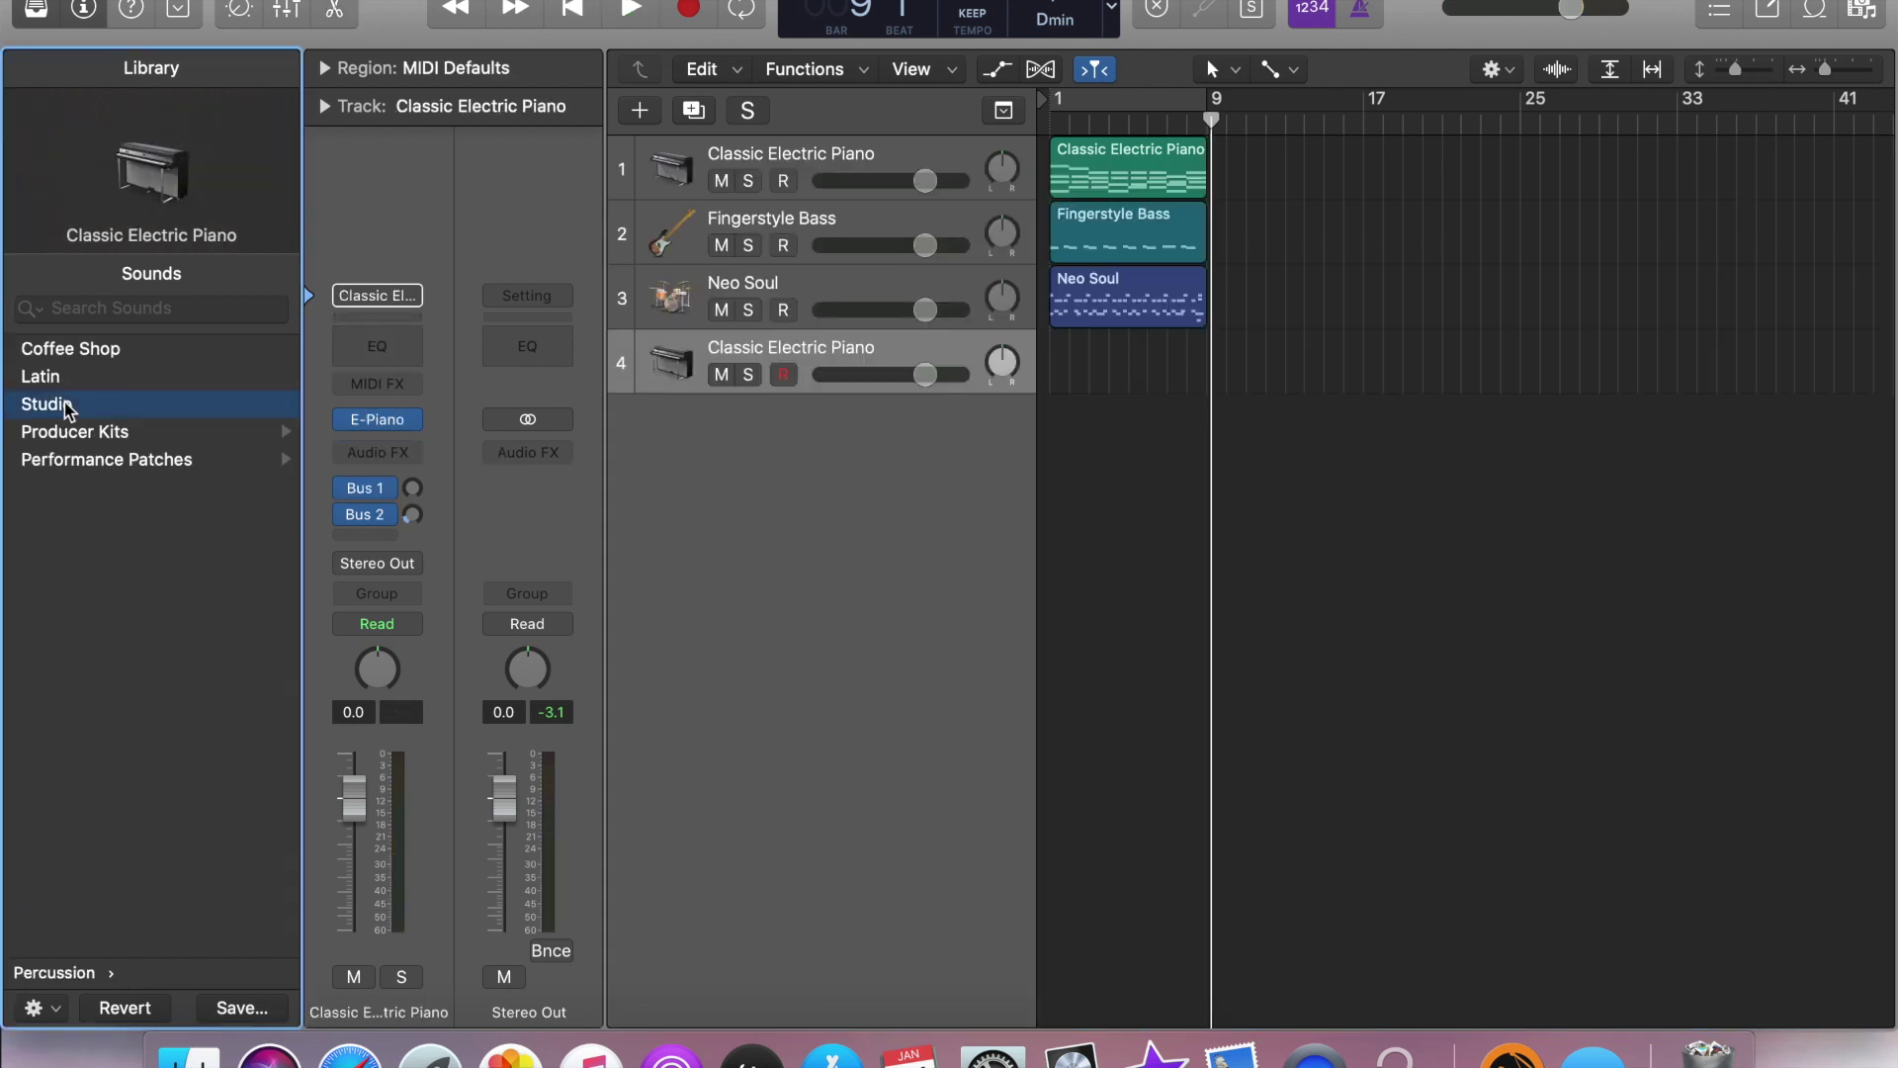
- Draw a Chimes note stretched across the first bar
left_click(63, 403)
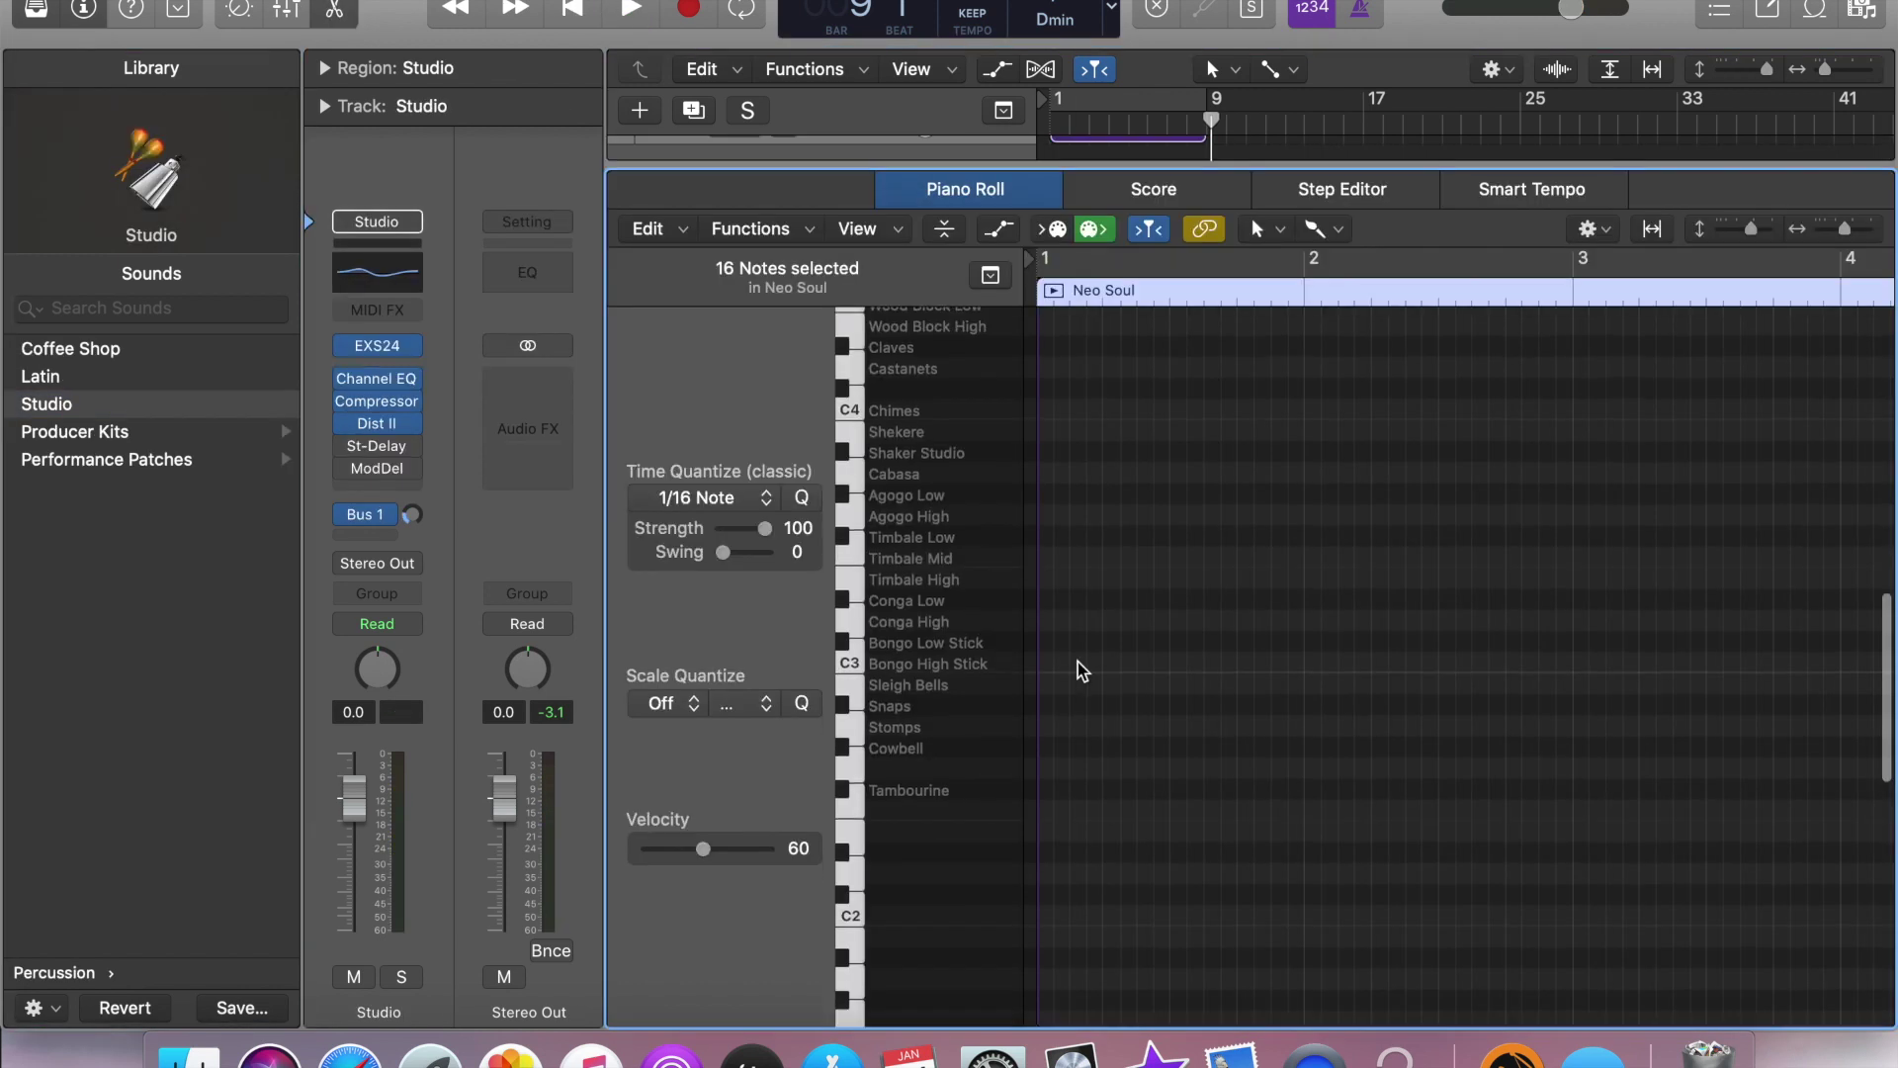
left_click(1043, 435)
left_click_drag(703, 849, 722, 849)
key("space")
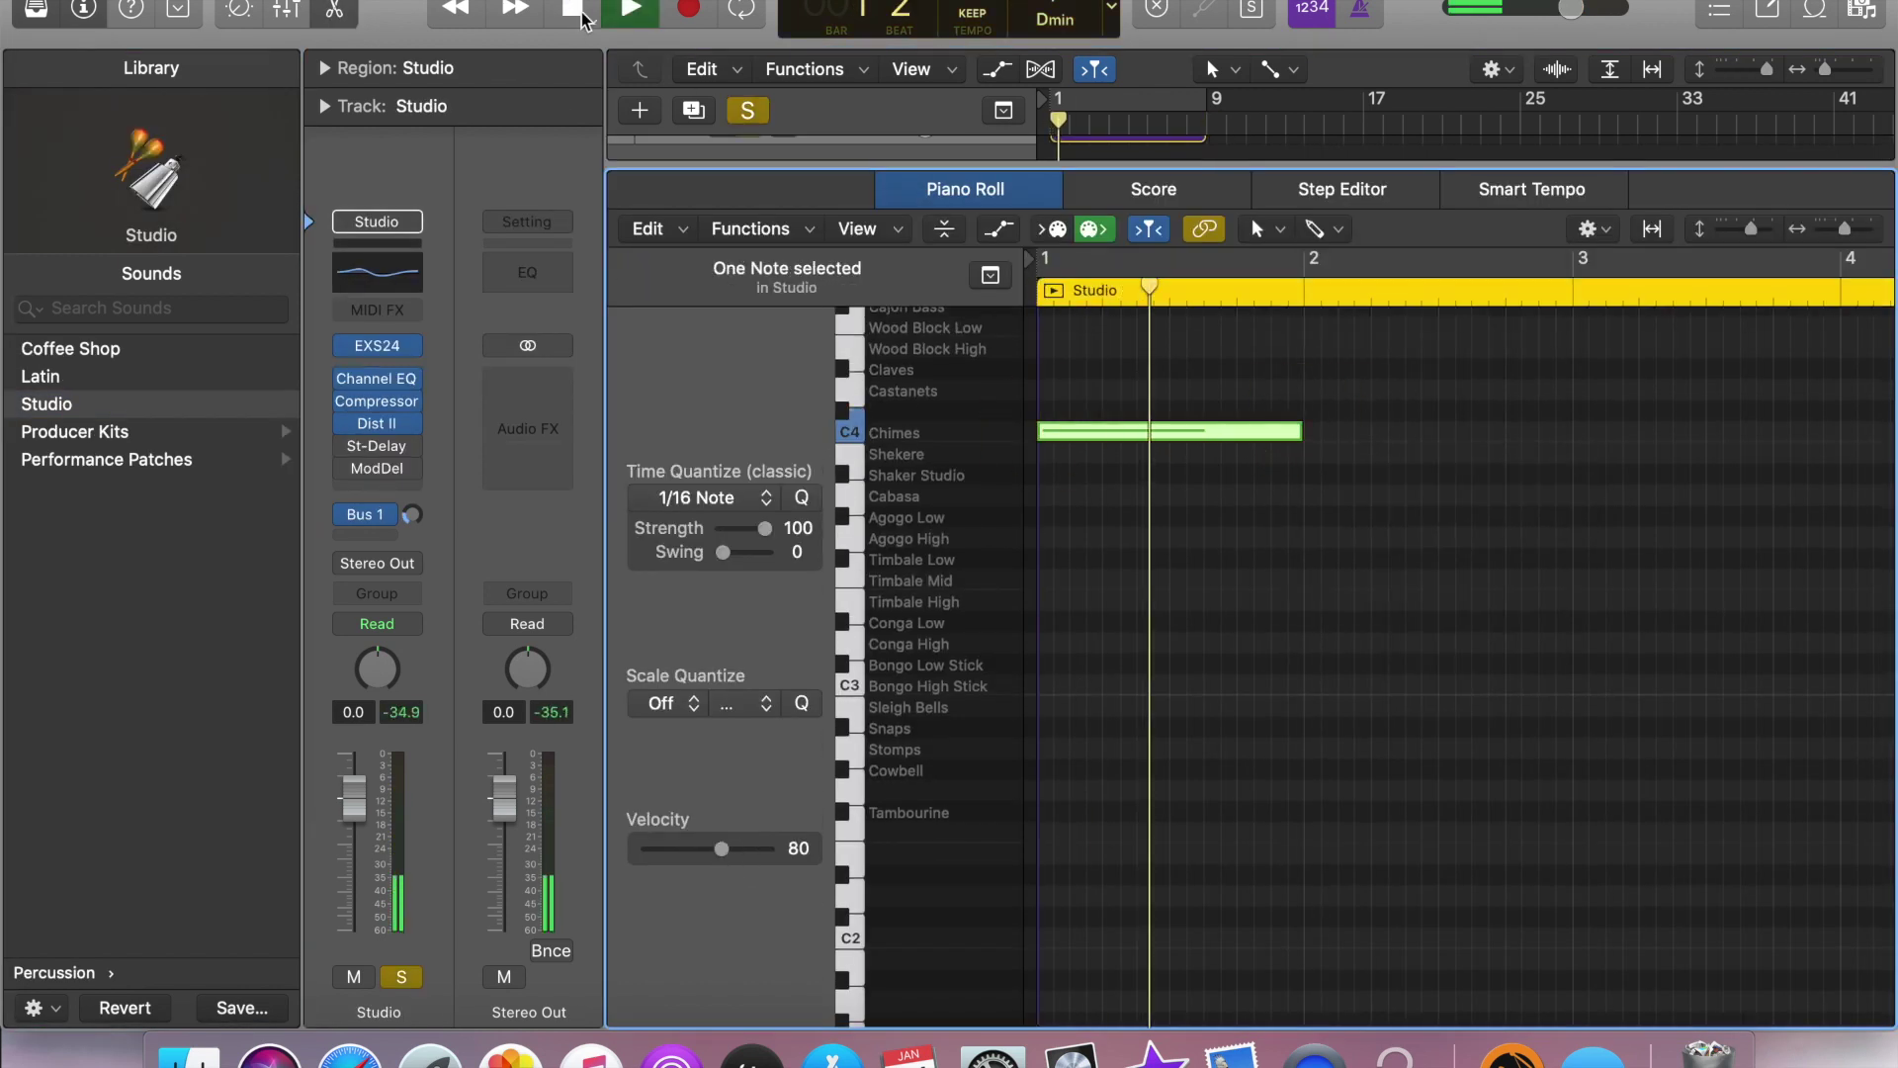
- Try short conga hits, solo the percussion track, then delete the conga notes
mouse_move(1046, 643)
left_mouse_down()
mouse_move(1107, 690)
mouse_move(1050, 645)
mouse_move(1068, 636)
left_mouse_up()
left_click(1062, 622)
left_click(1079, 642)
left_click(1096, 622)
key("s")
key("super+Right")
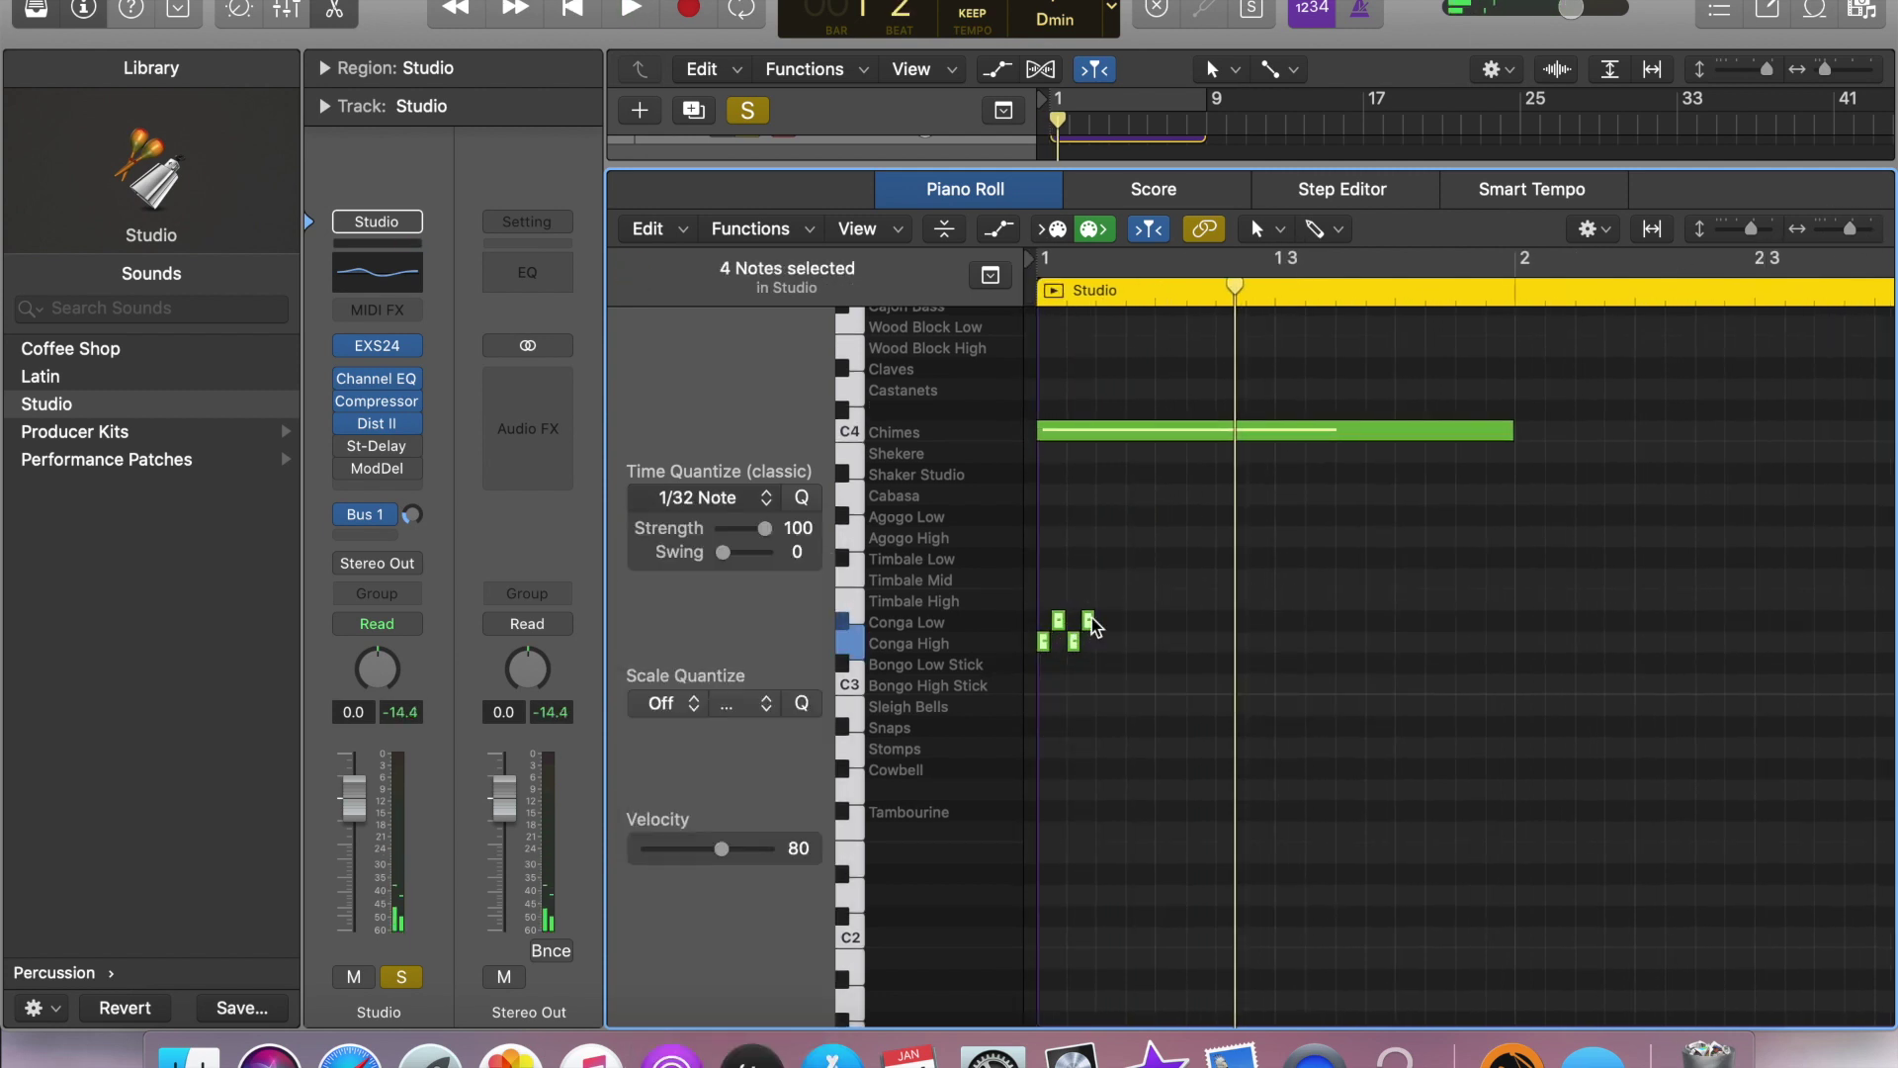
key("Delete")
- Add two Snaps notes, fill the Cabasa row, and remove the Stomps notes
left_click(1226, 729)
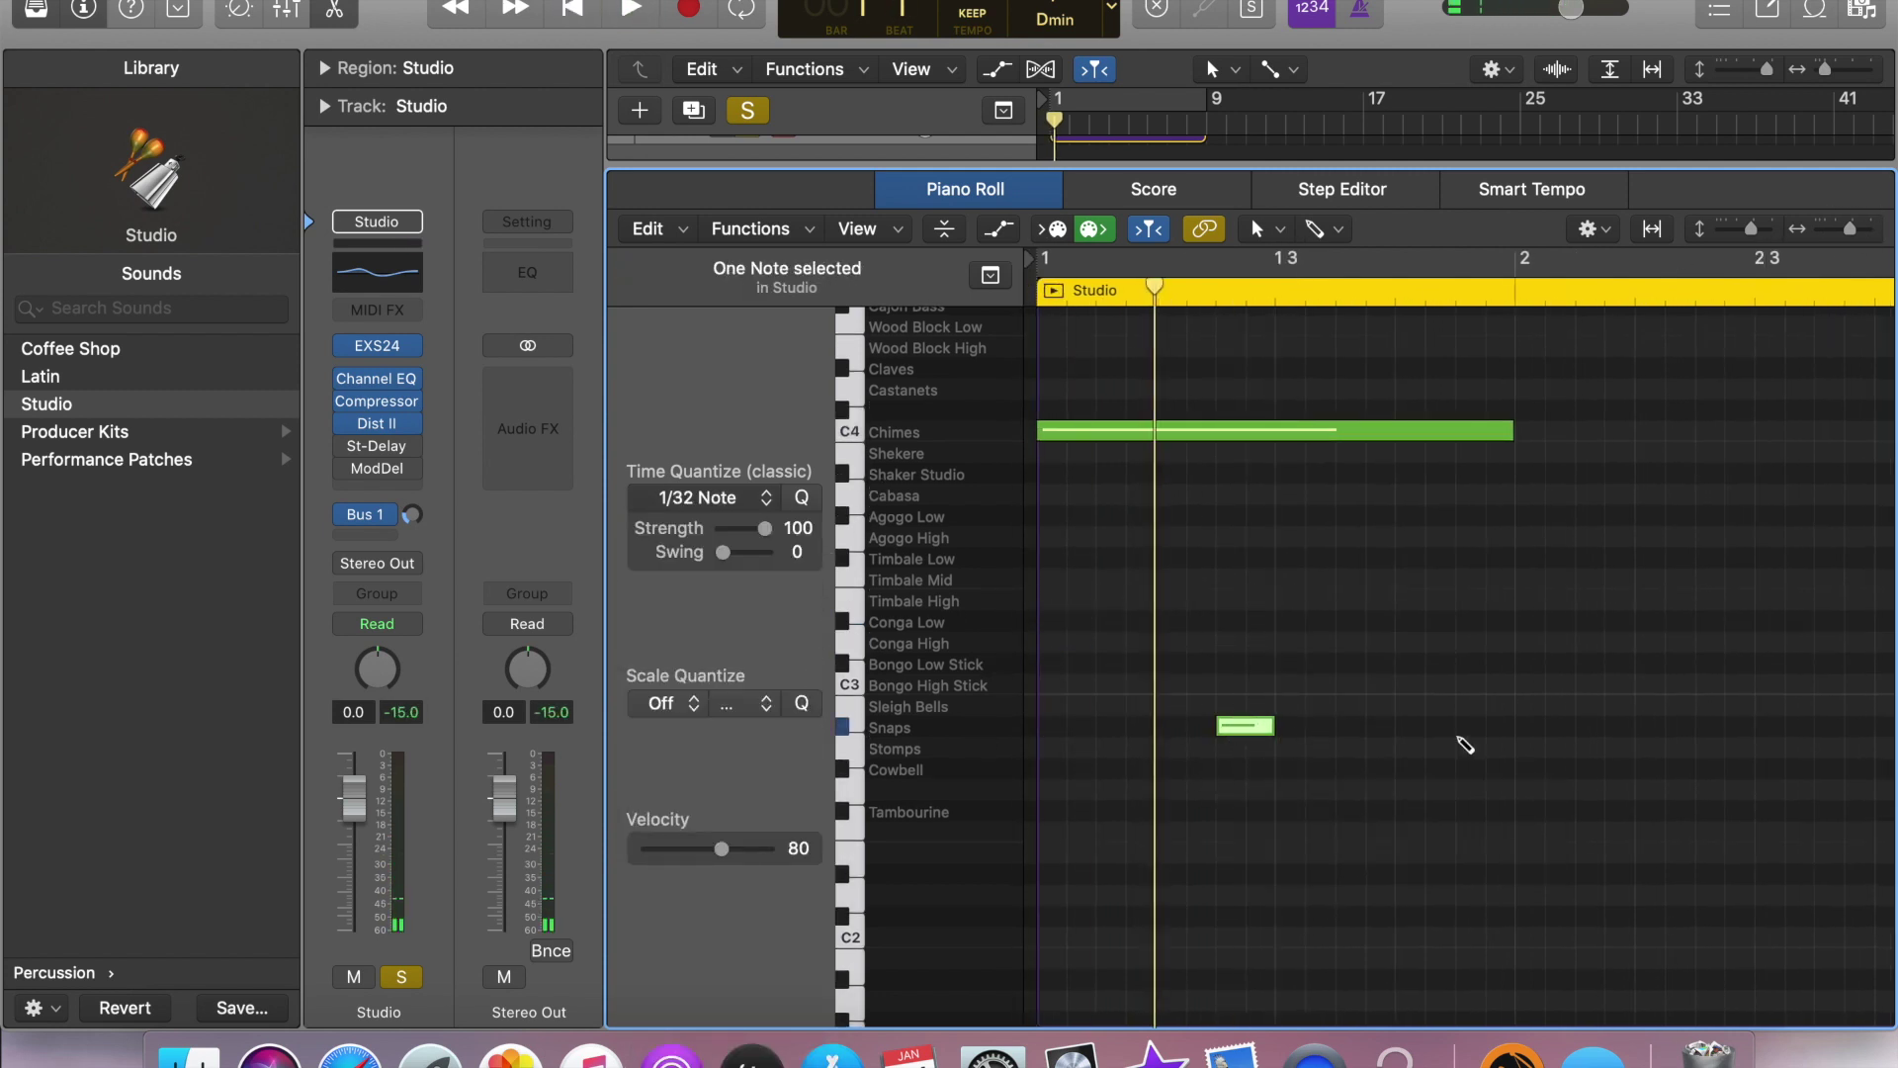
left_click(1484, 911)
scroll(1147, 929, "down", 3)
left_click(1359, 592)
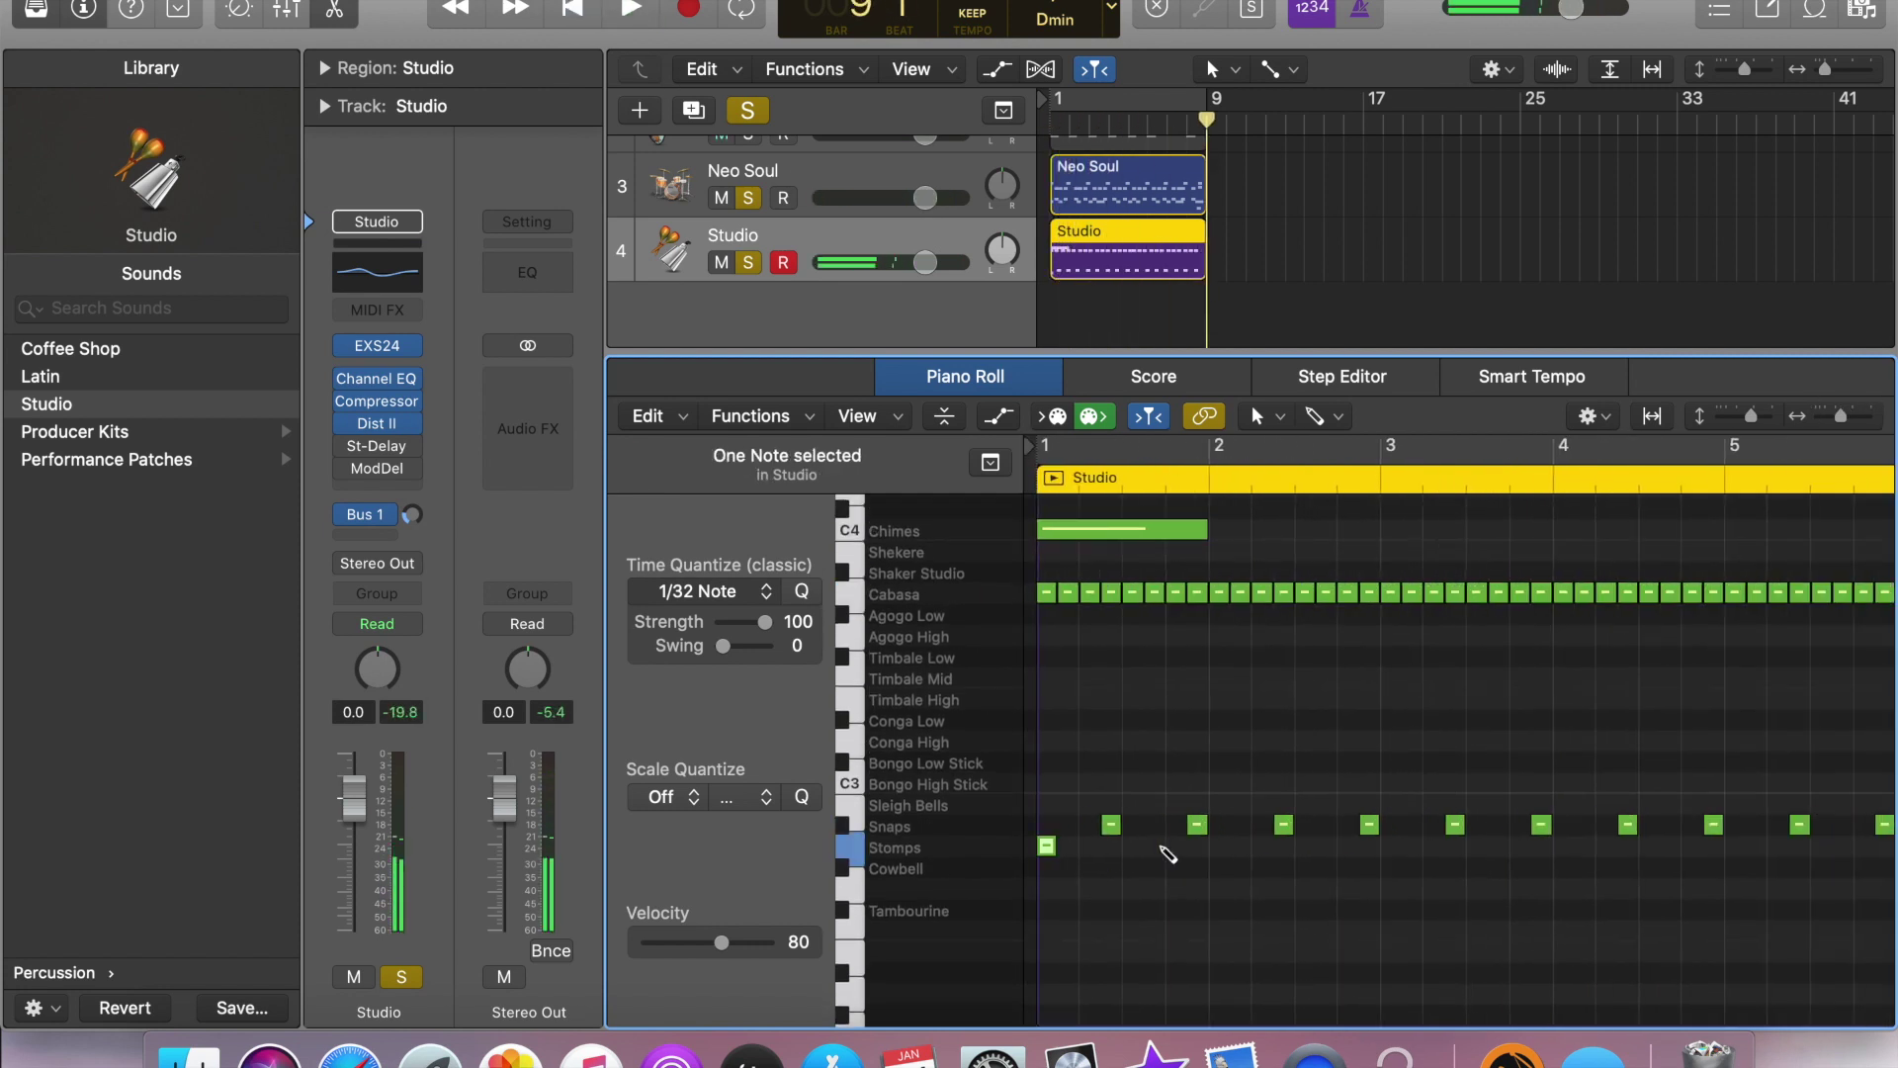
left_click_drag(1350, 847, 1276, 888)
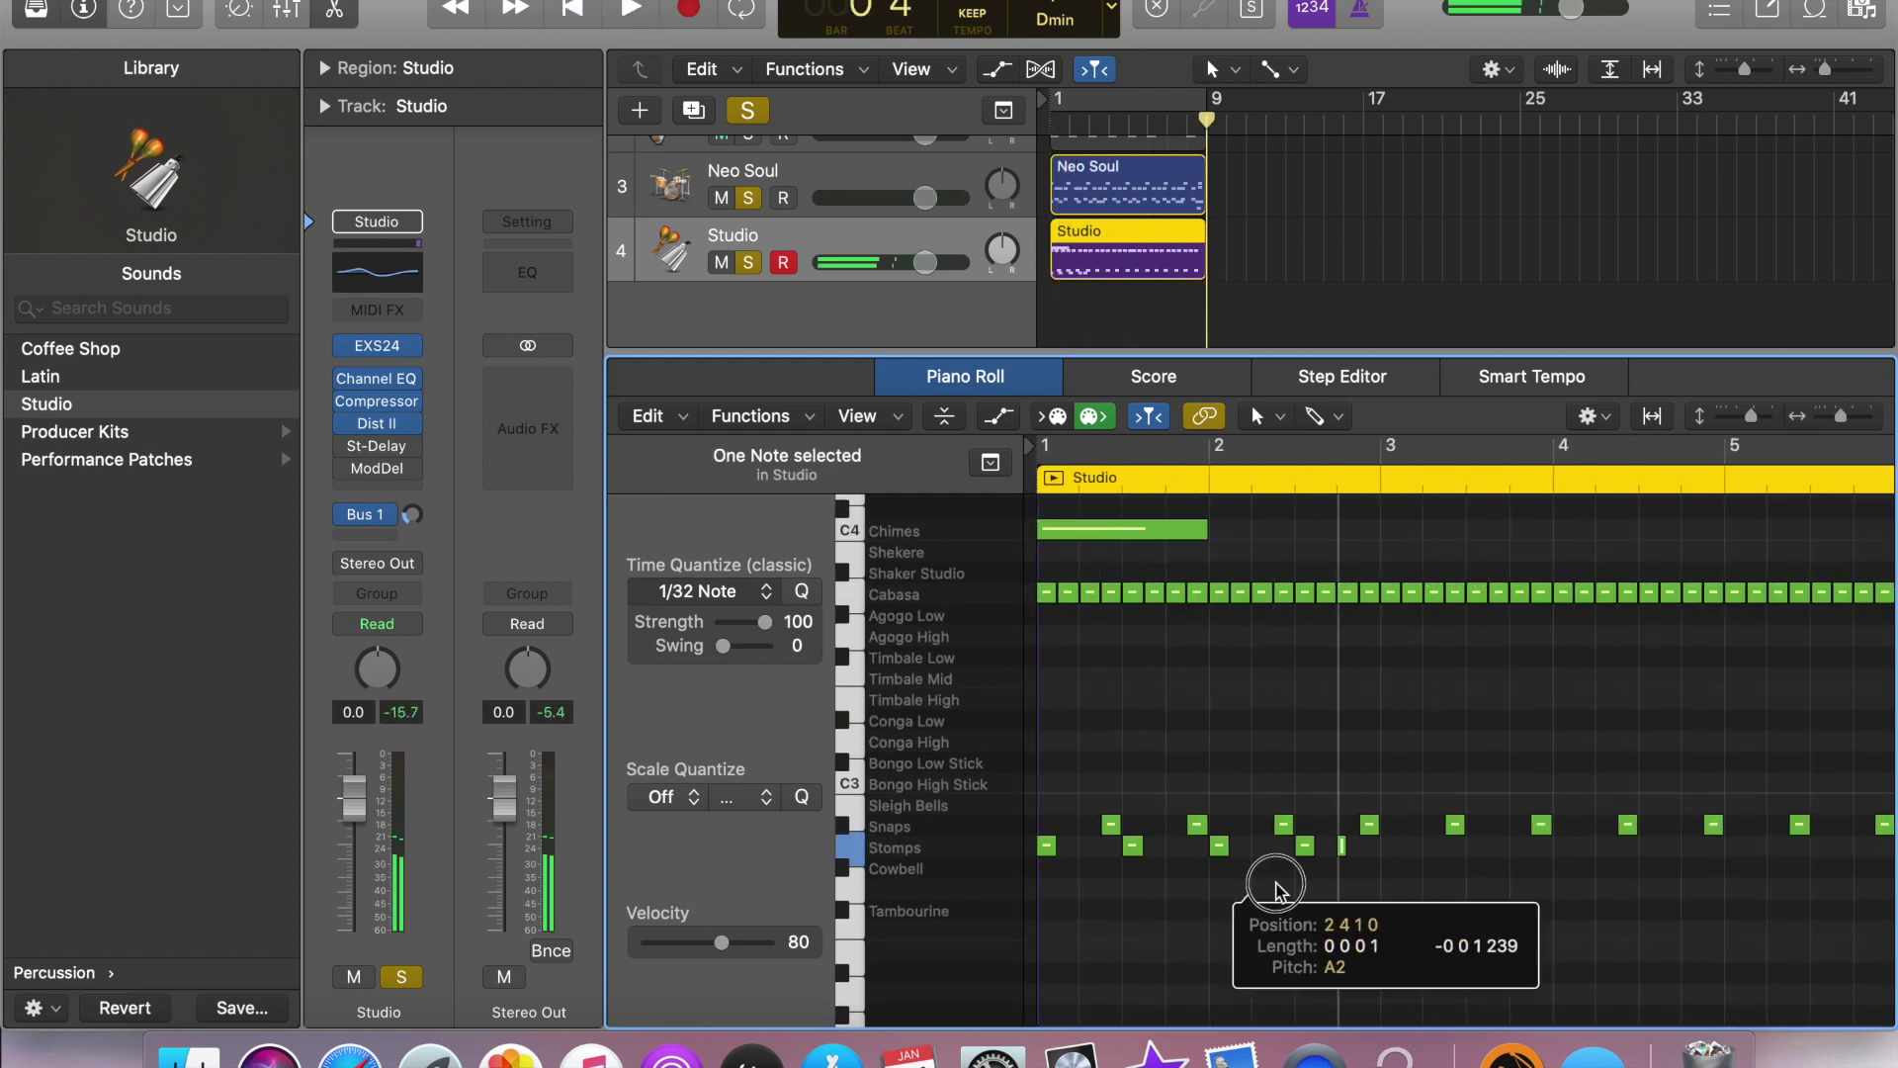
key("space")
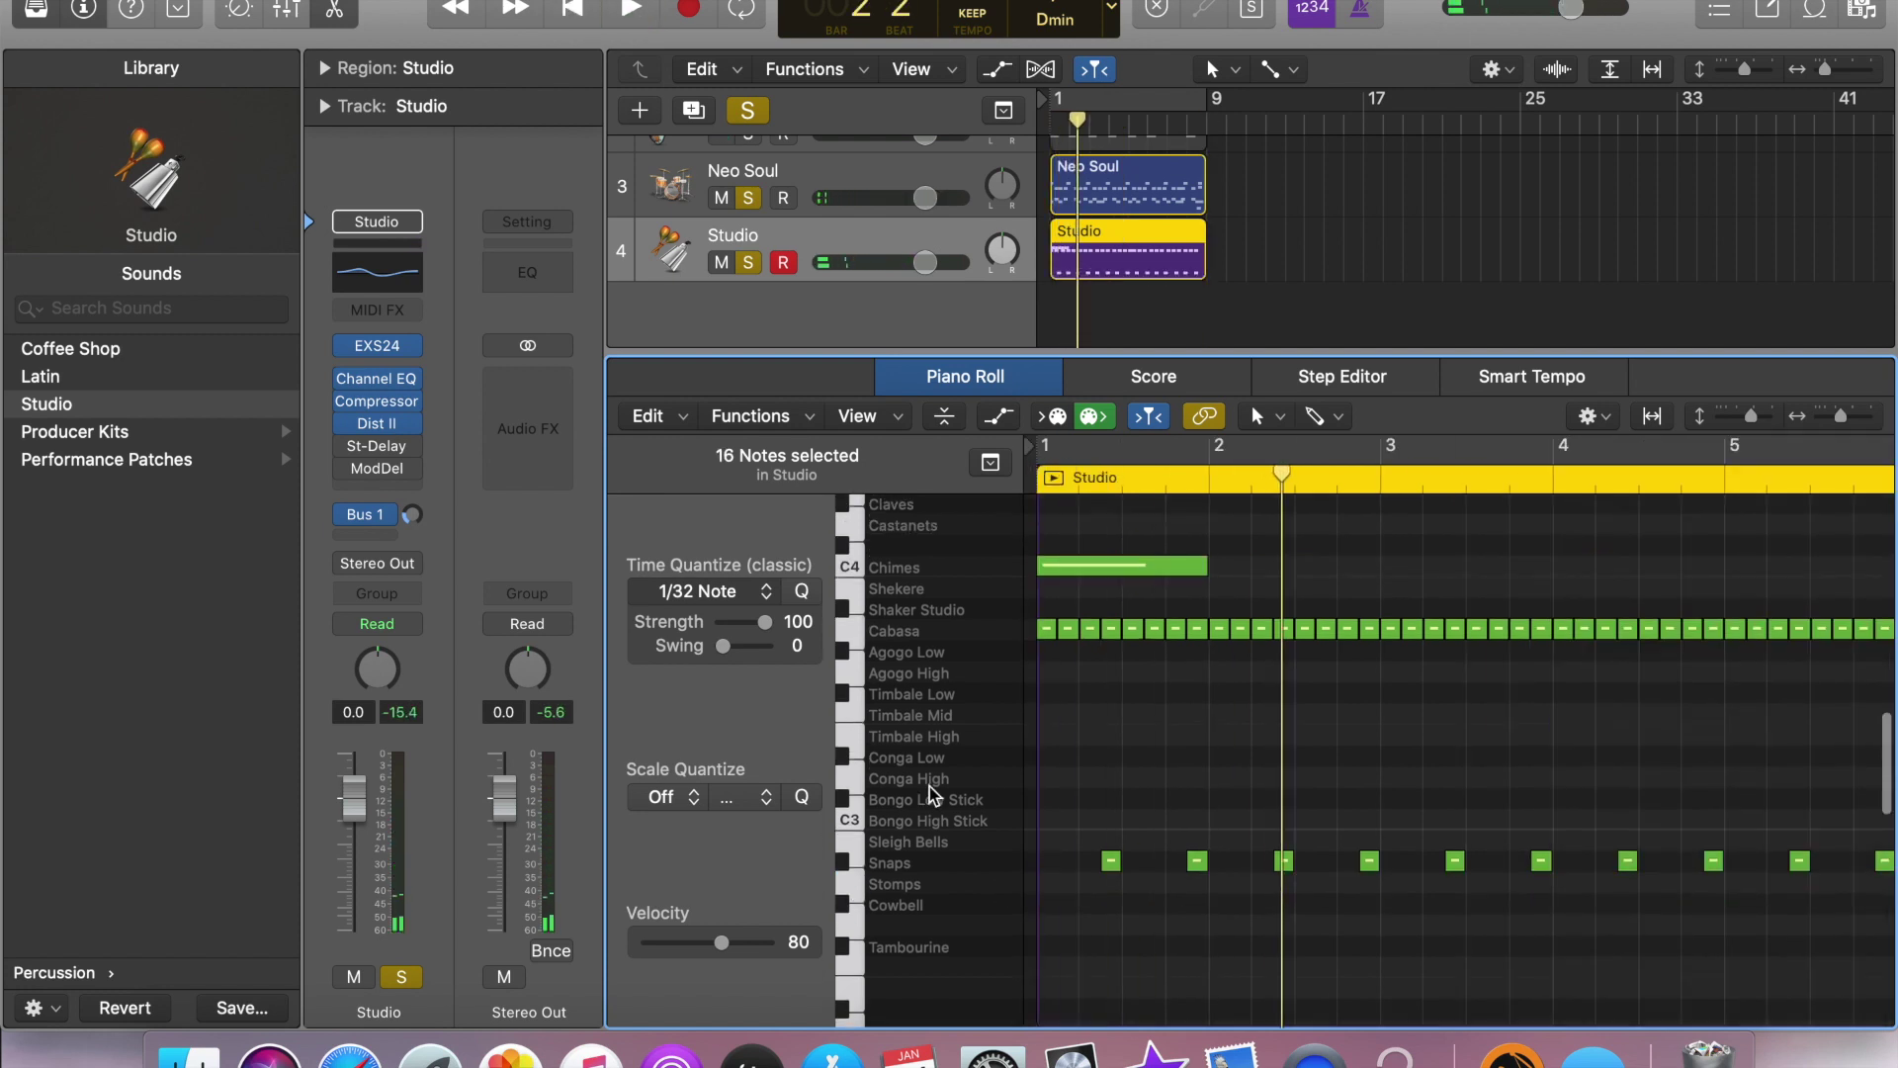
- Add two Sleigh Bells notes and repeat them along the row with Cmd+R
left_click_drag(1177, 840, 1152, 839)
left_click_drag(1325, 794, 1153, 835)
key("super+r")
key("super+r")
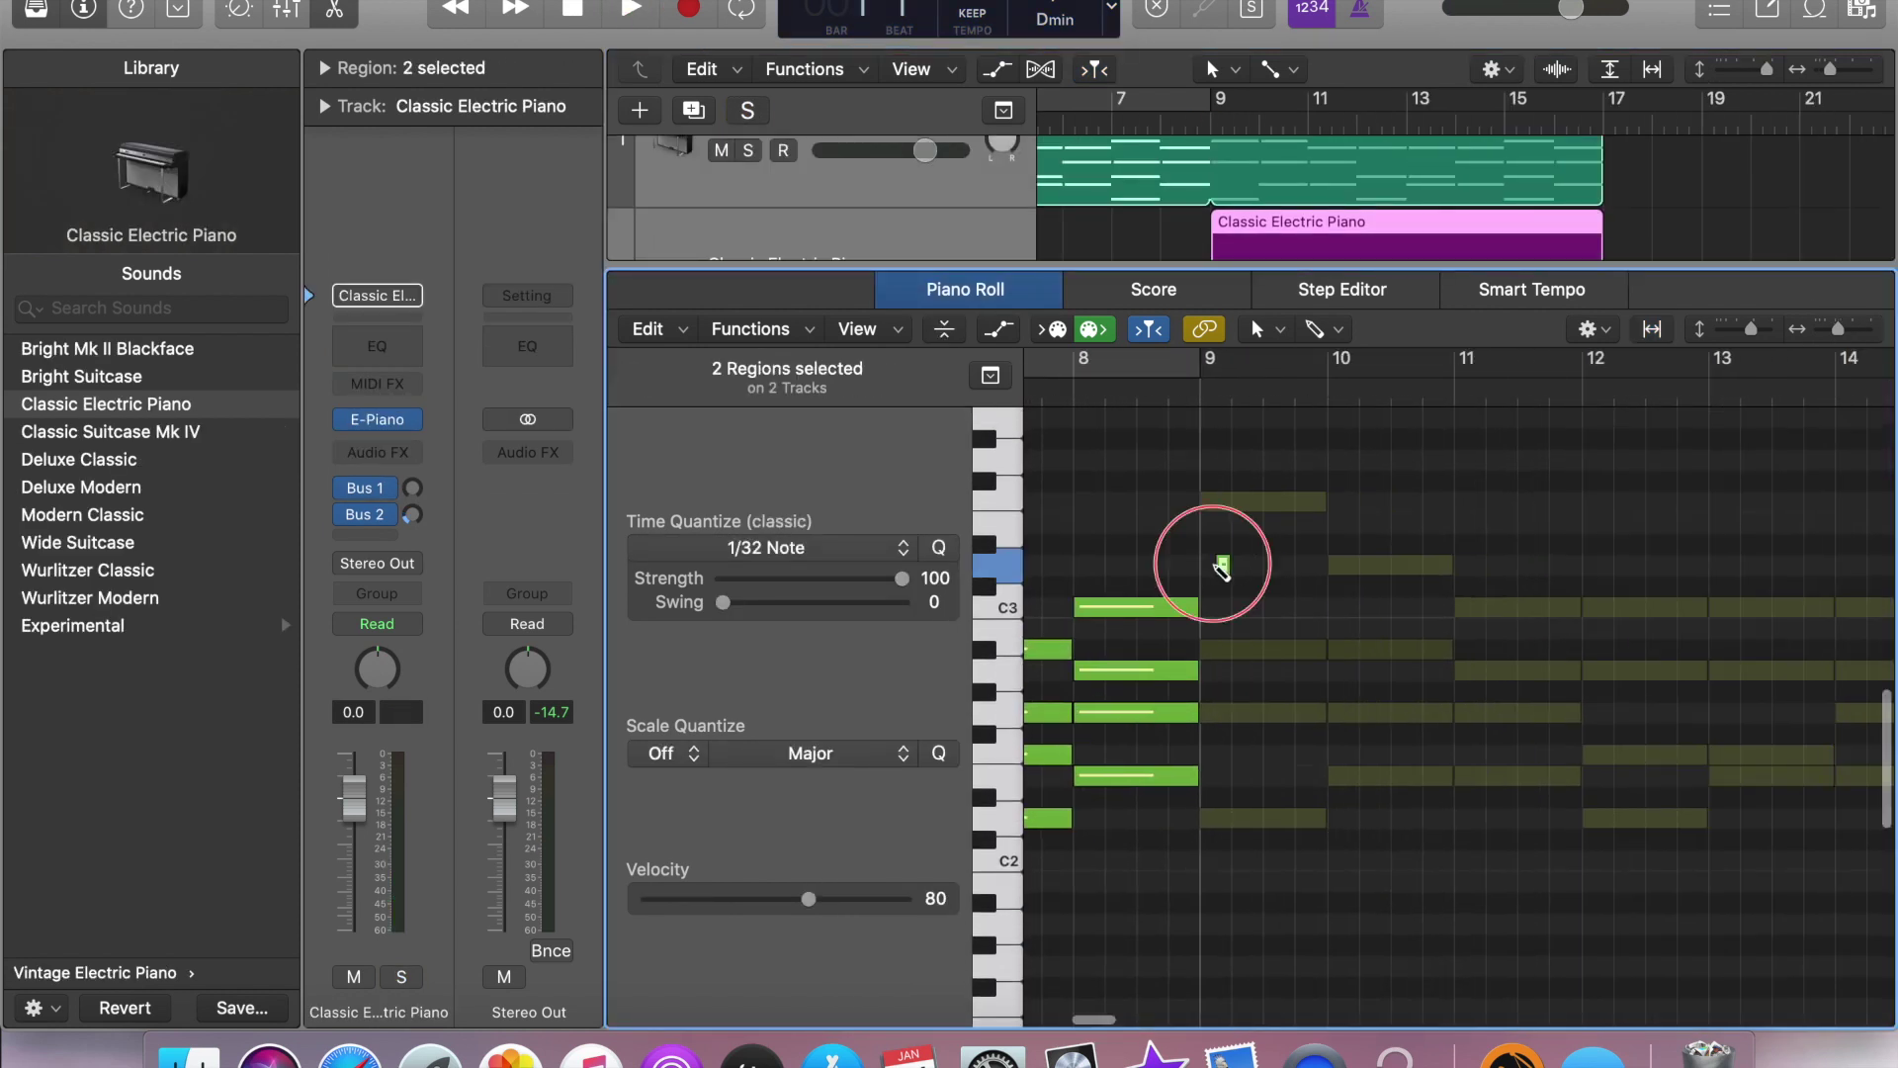
- Solo the melody track and draw the opening melody notes from bar 9
left_click_drag(1222, 571, 1177, 574)
key("space")
key("s")
left_click(1394, 769)
left_click(1420, 706)
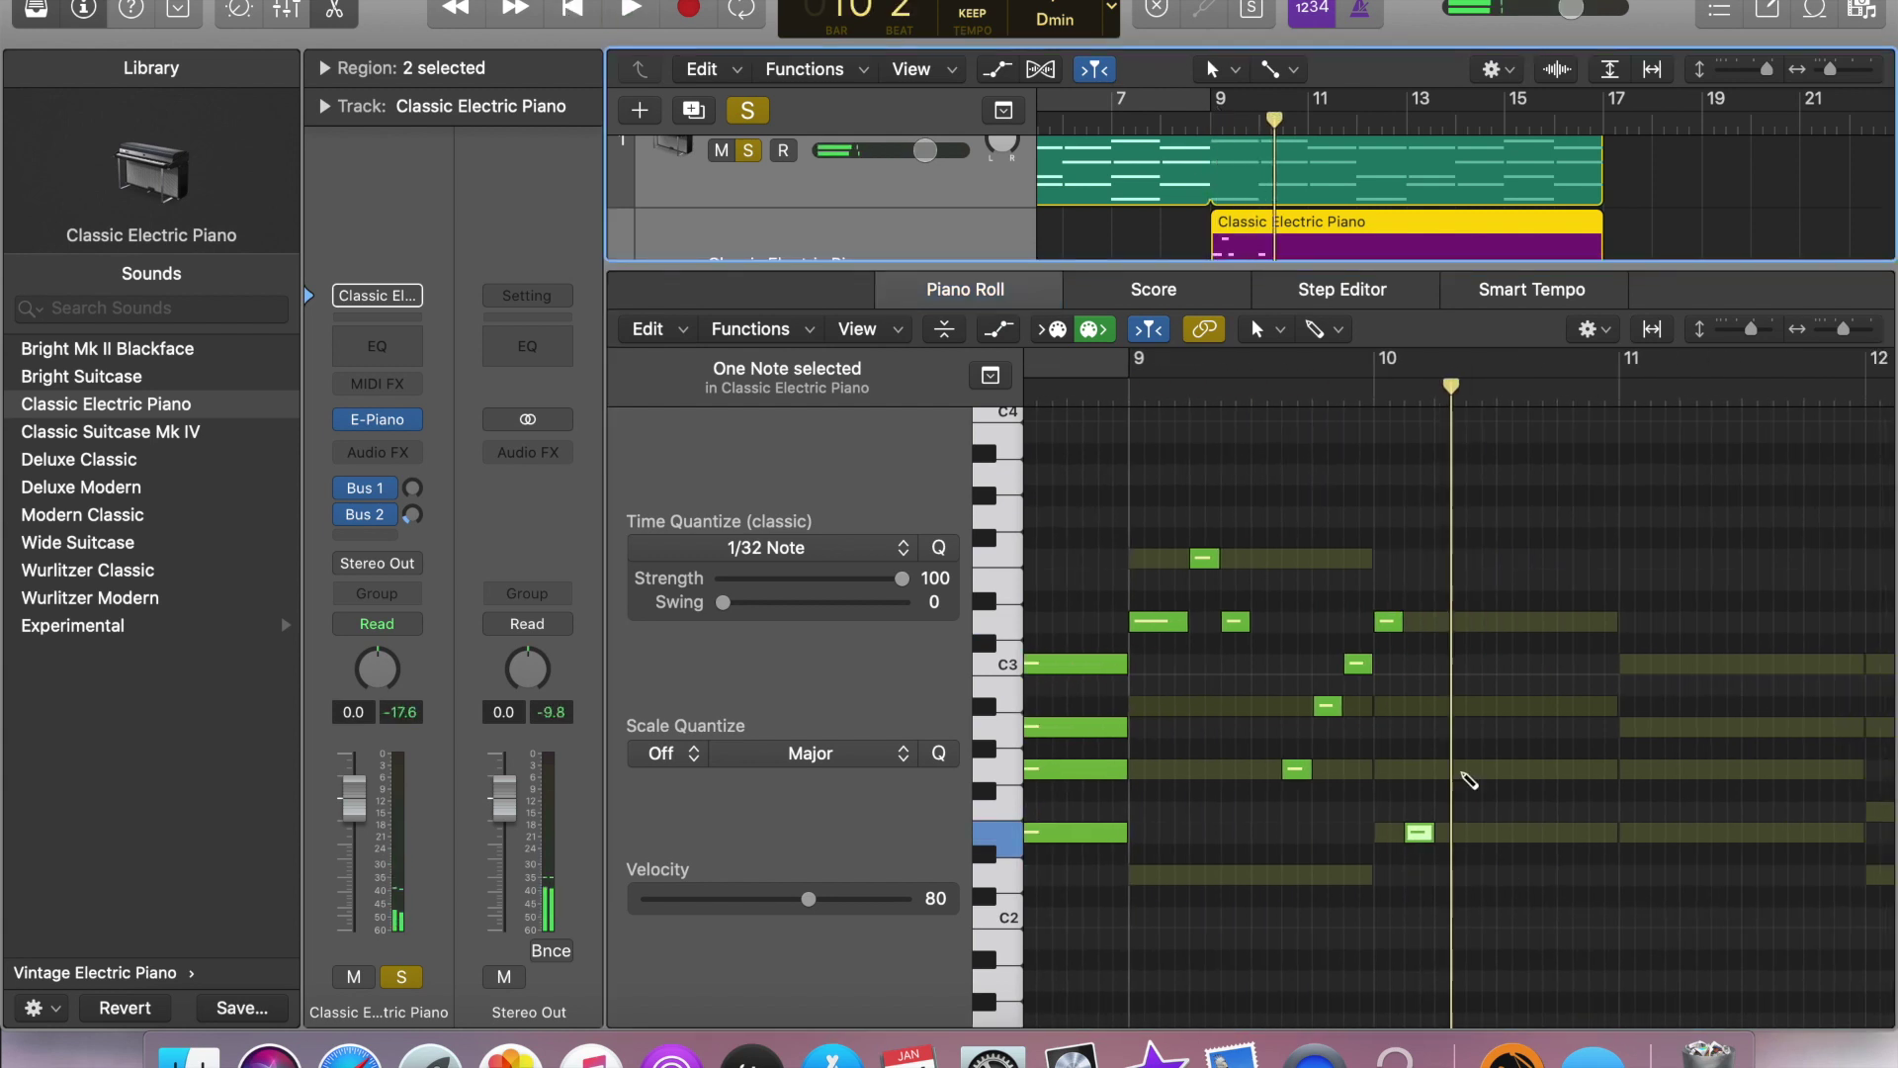
left_click(1533, 831)
left_click(1694, 916)
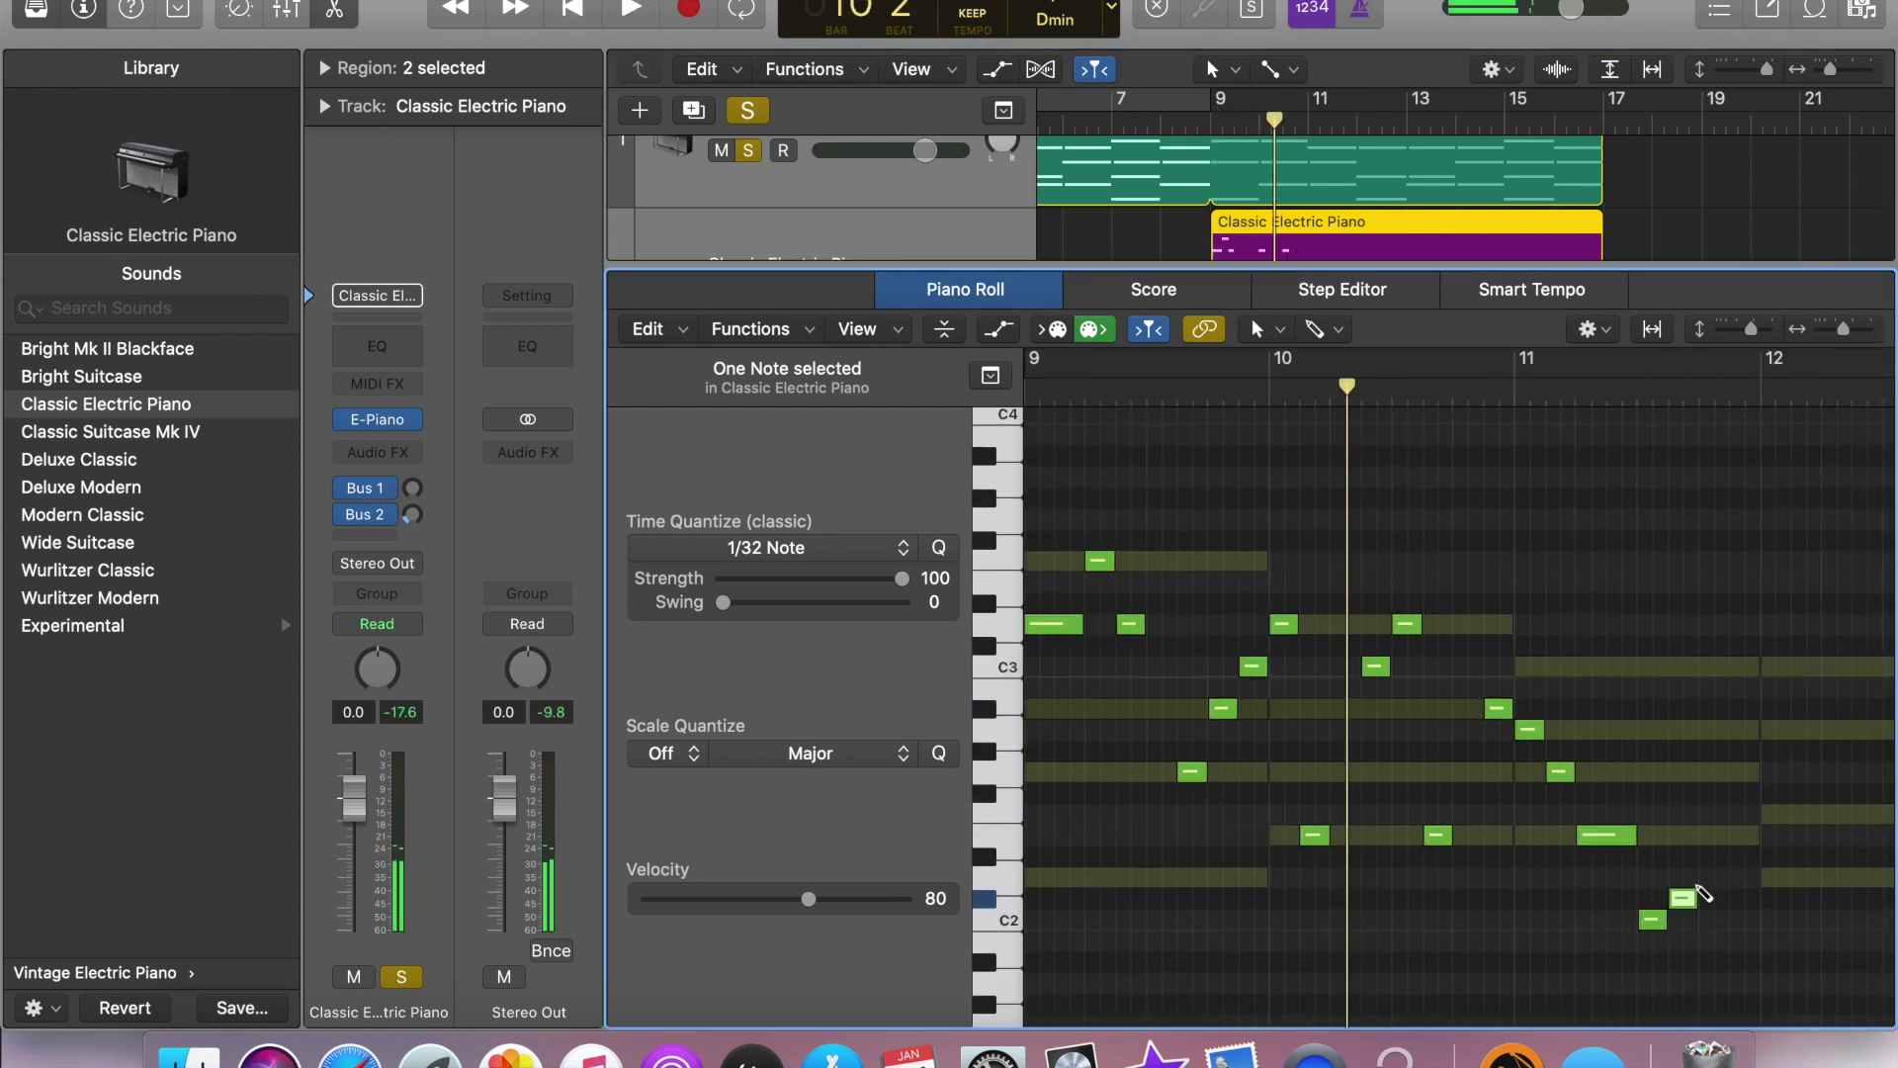
left_click(1721, 895)
key("space")
- Continue the melody through bar 14 with C3 notes and a one-beat A2
left_click(1488, 814)
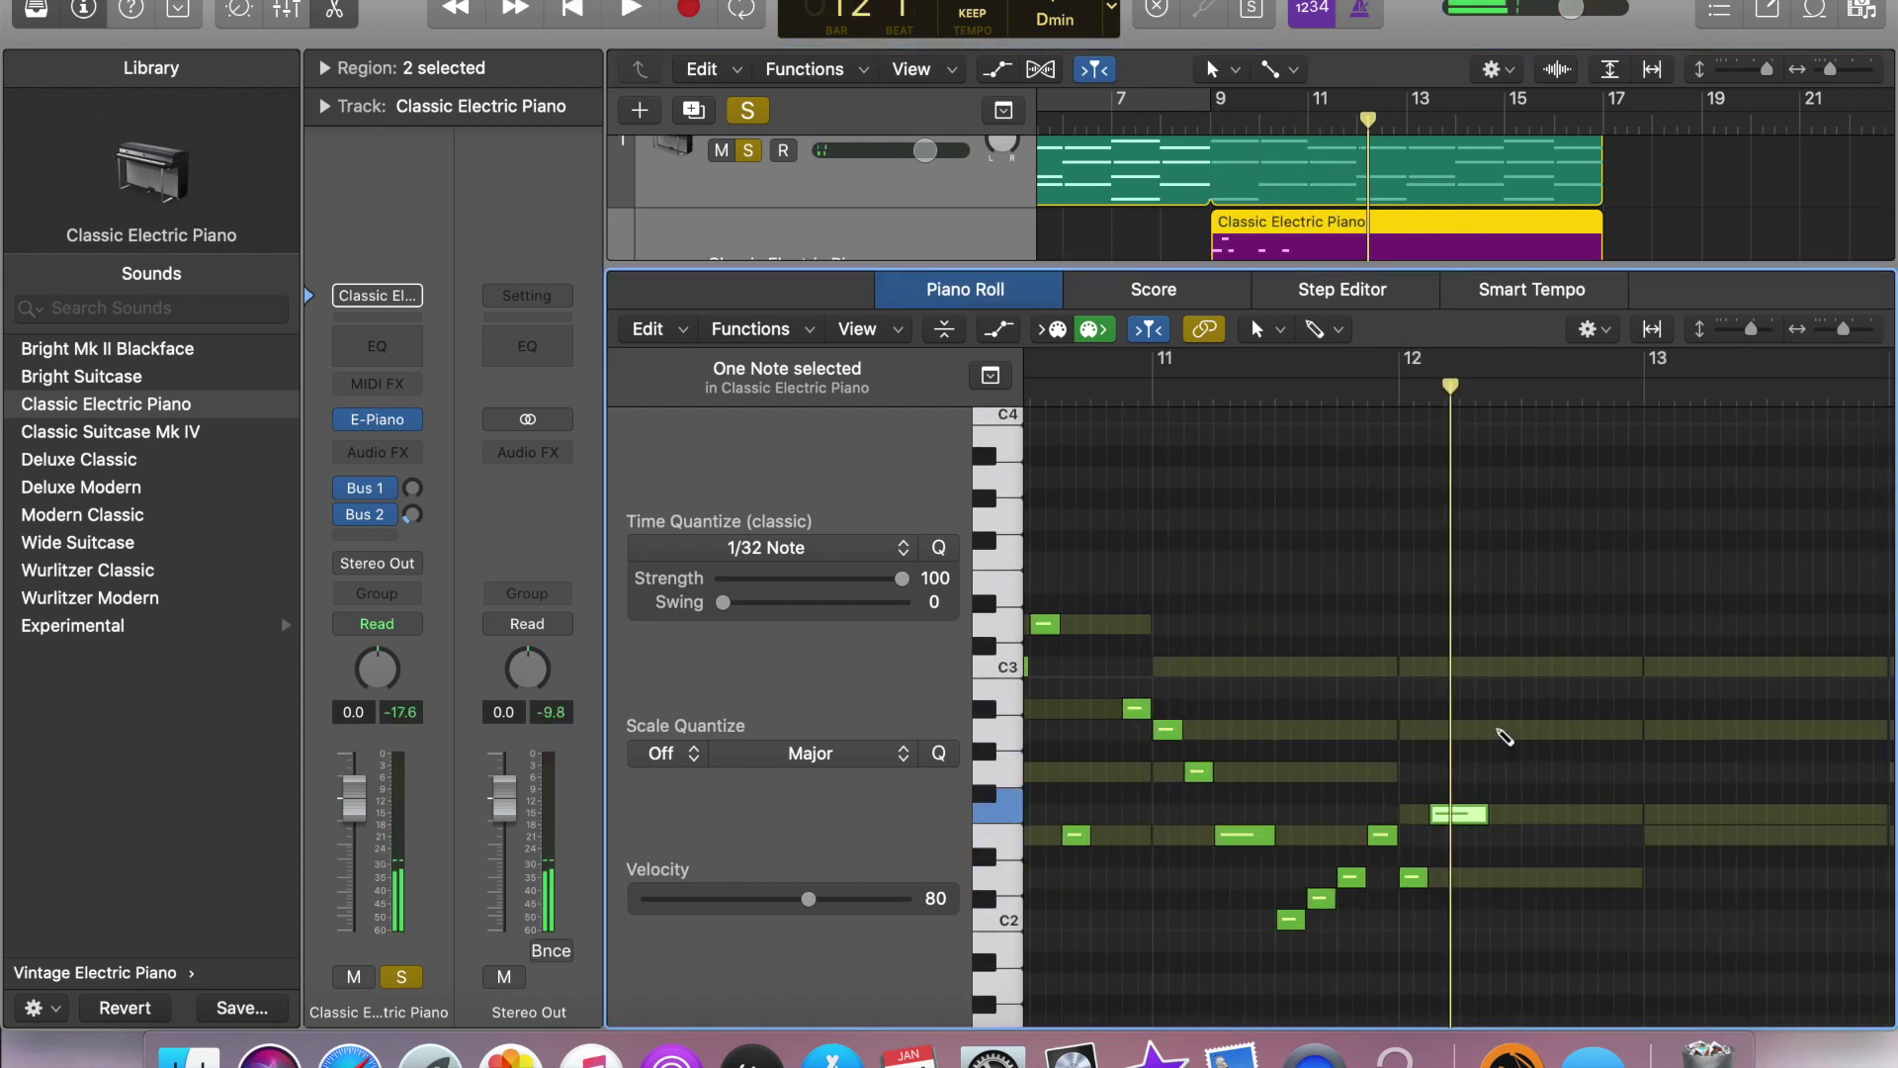
left_click(1597, 817)
scroll(1582, 791, "up", 1)
scroll(1483, 751, "right", 3)
left_click(1453, 751)
left_click(1492, 686)
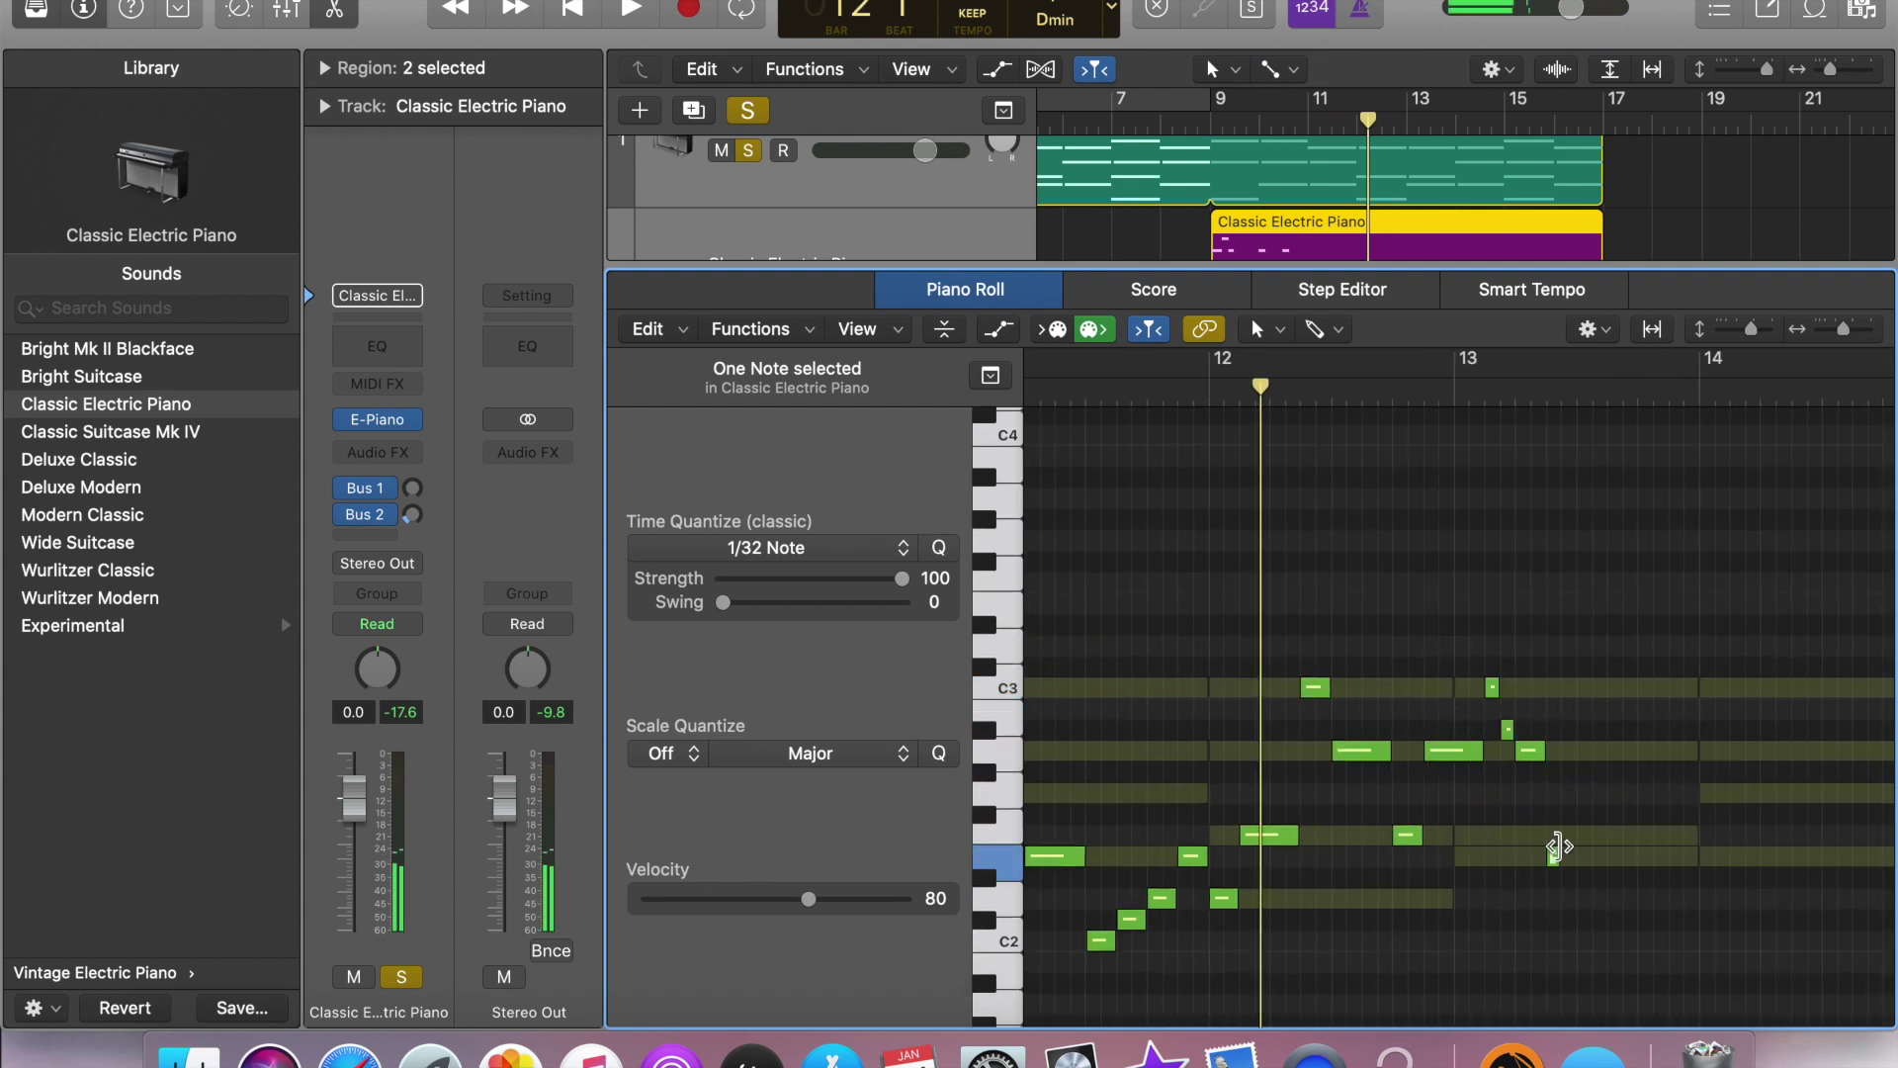
left_click(1389, 752)
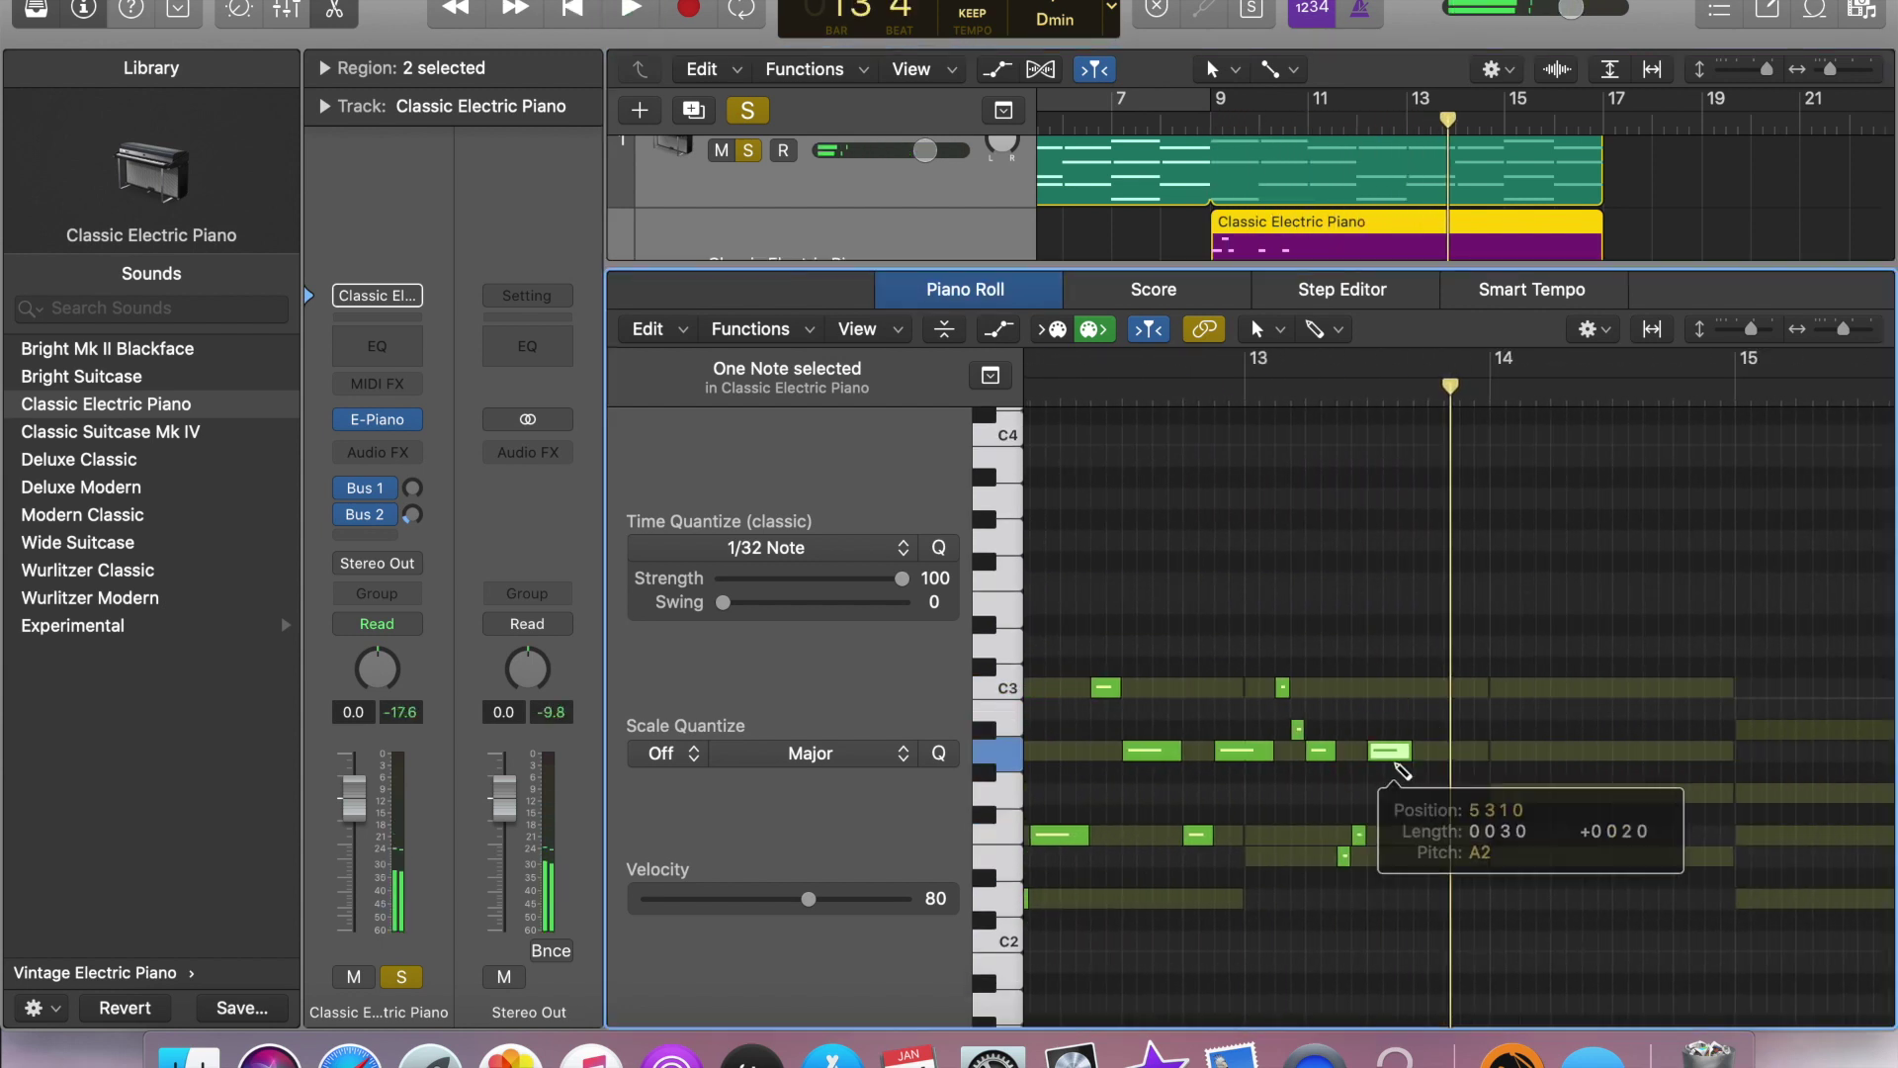
left_click_drag(1401, 769, 1366, 781)
left_click(1398, 750)
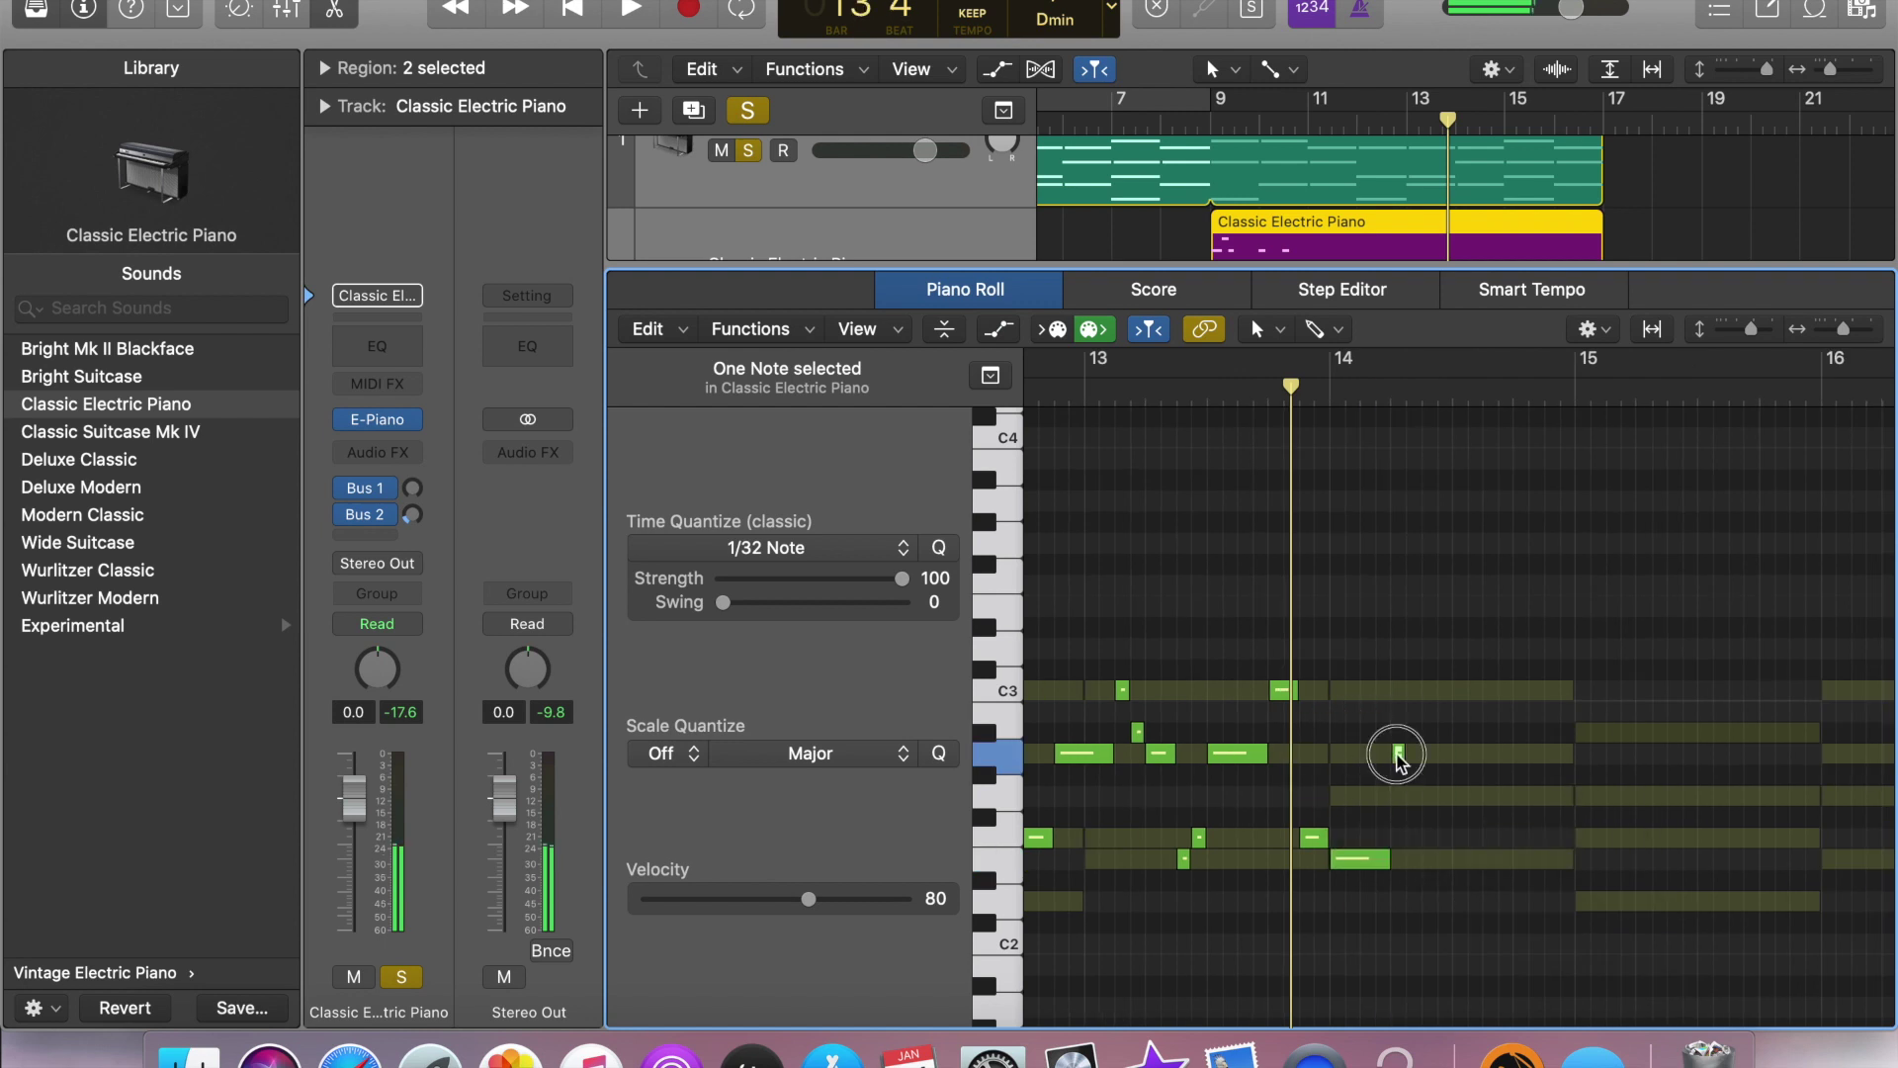
left_click(1445, 685)
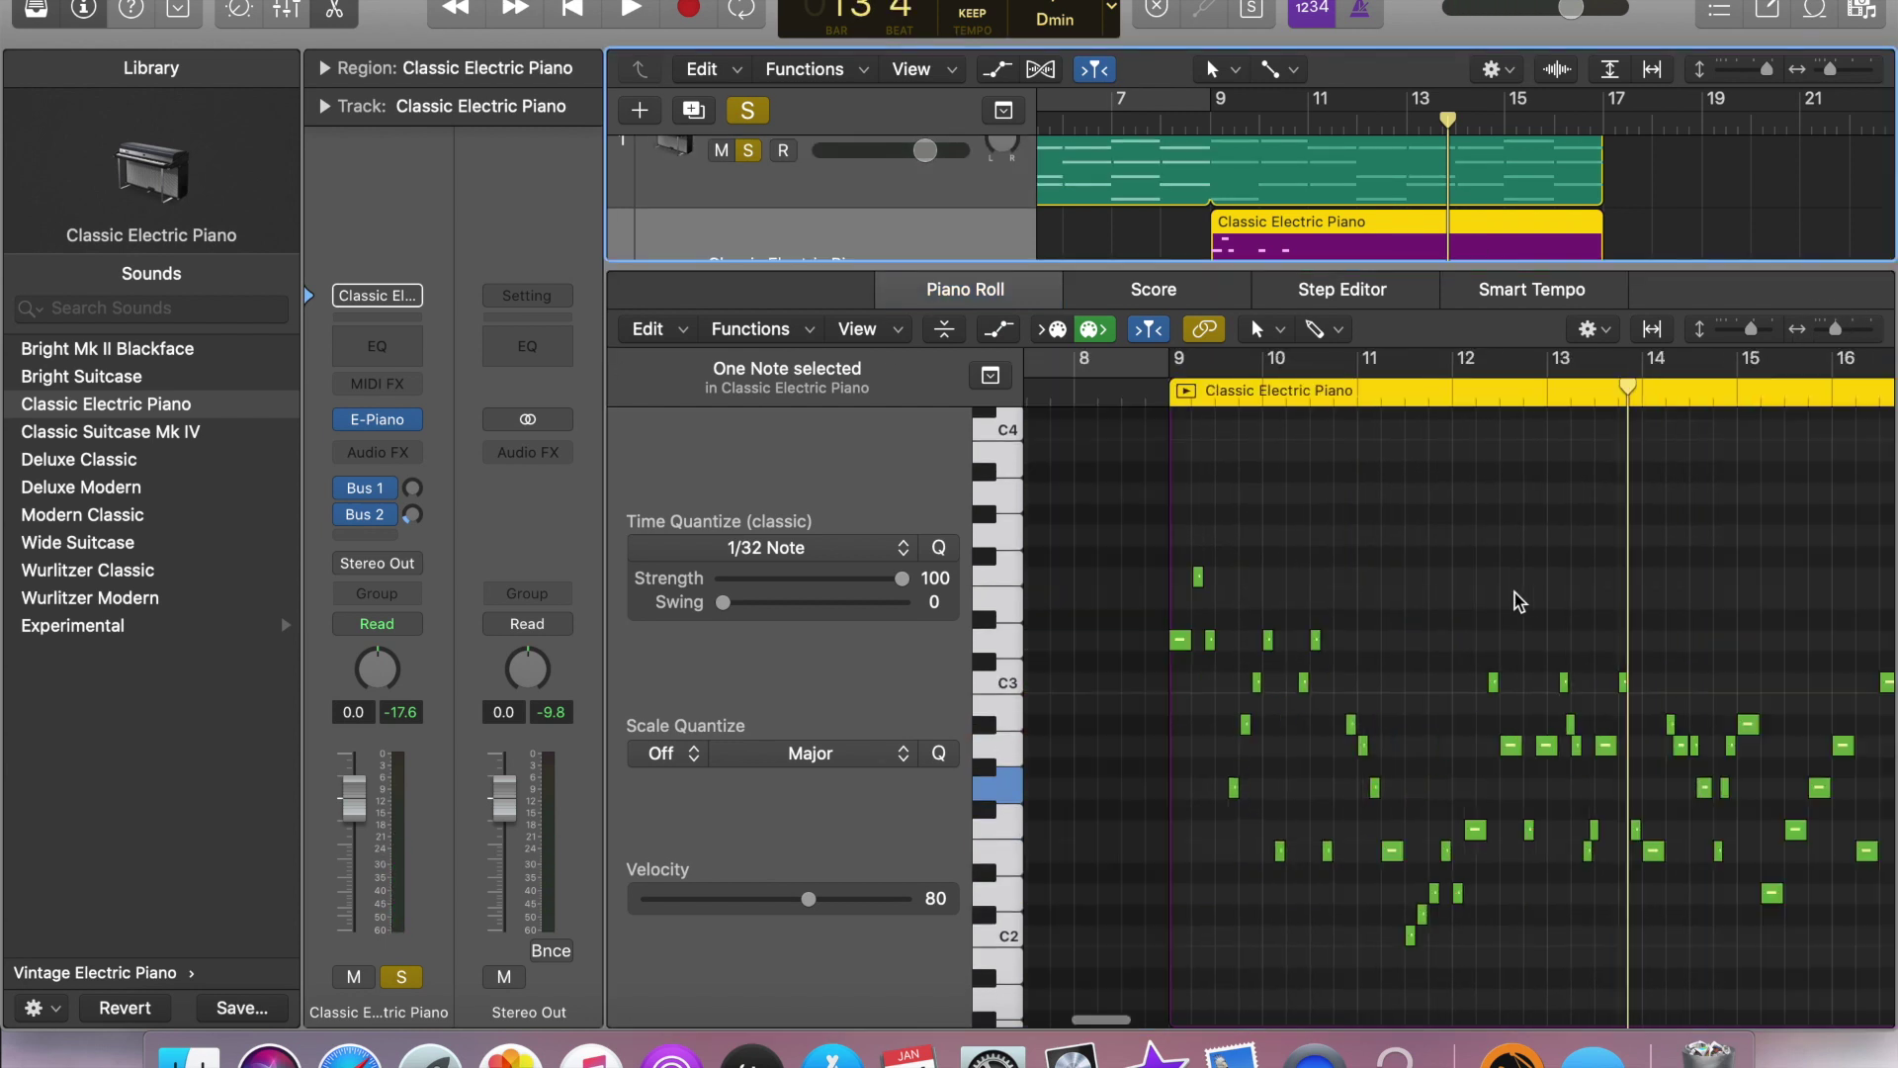
- Select all melody notes and return to the tracks overview to play the arrangement
key("super+a")
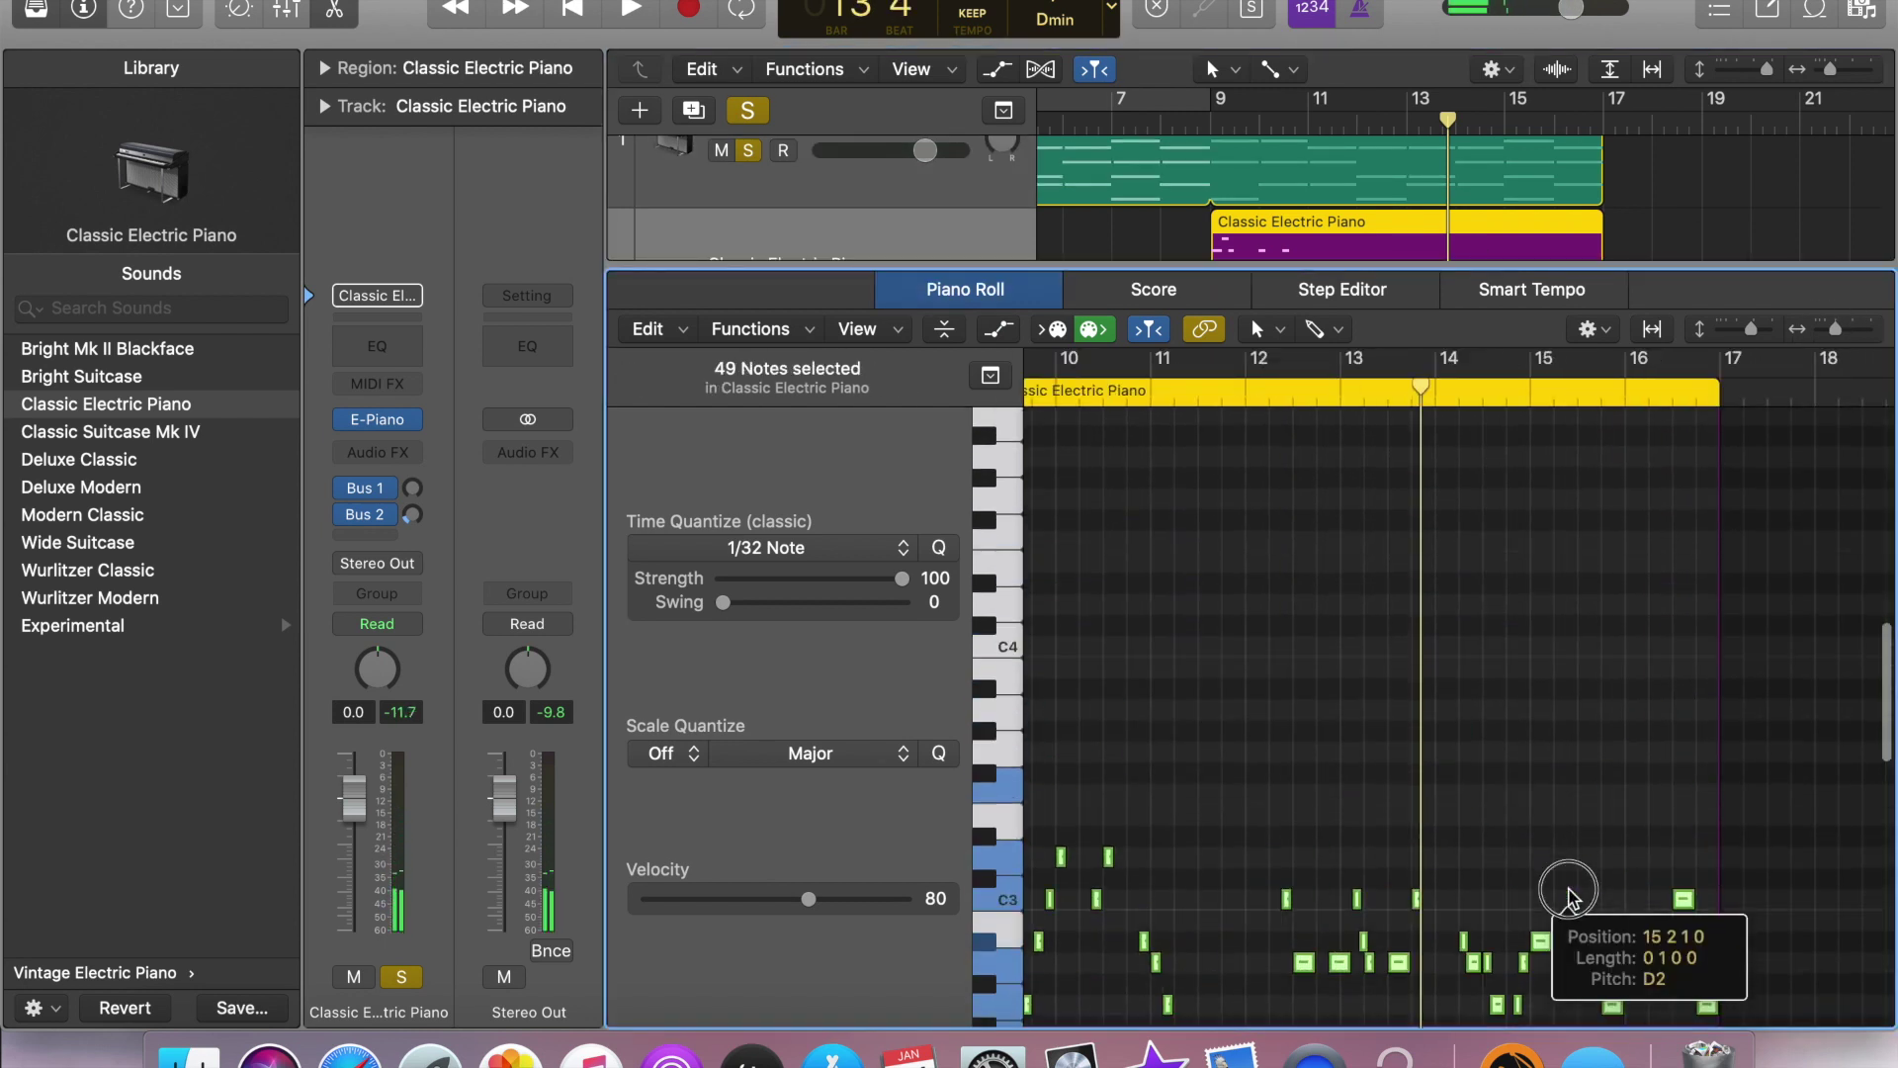
key("e")
key("space")
left_click(99, 972)
- Audition Chinese Erhu Violin from World › Stringed on the melody
left_click(45, 763)
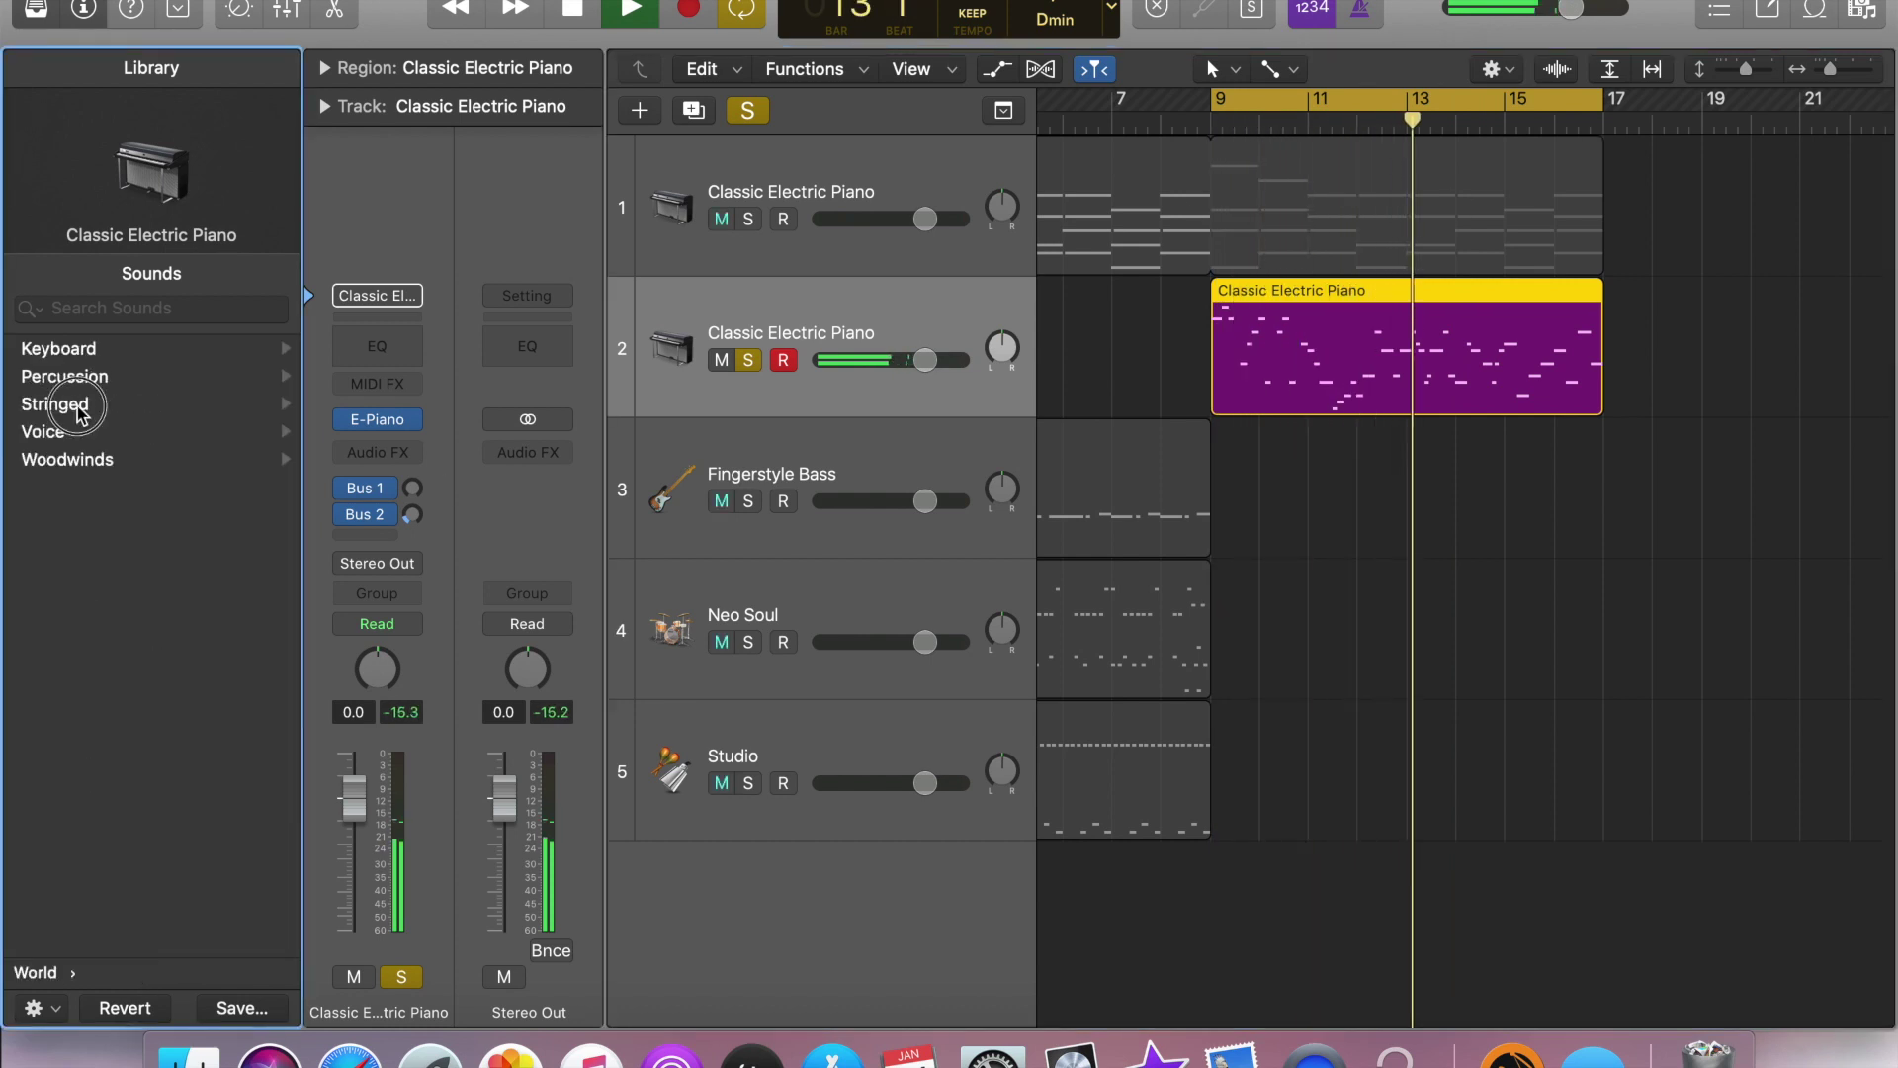
left_click(69, 399)
left_click(98, 403)
key("e")
left_click_drag(1242, 446, 1426, 554)
key("space")
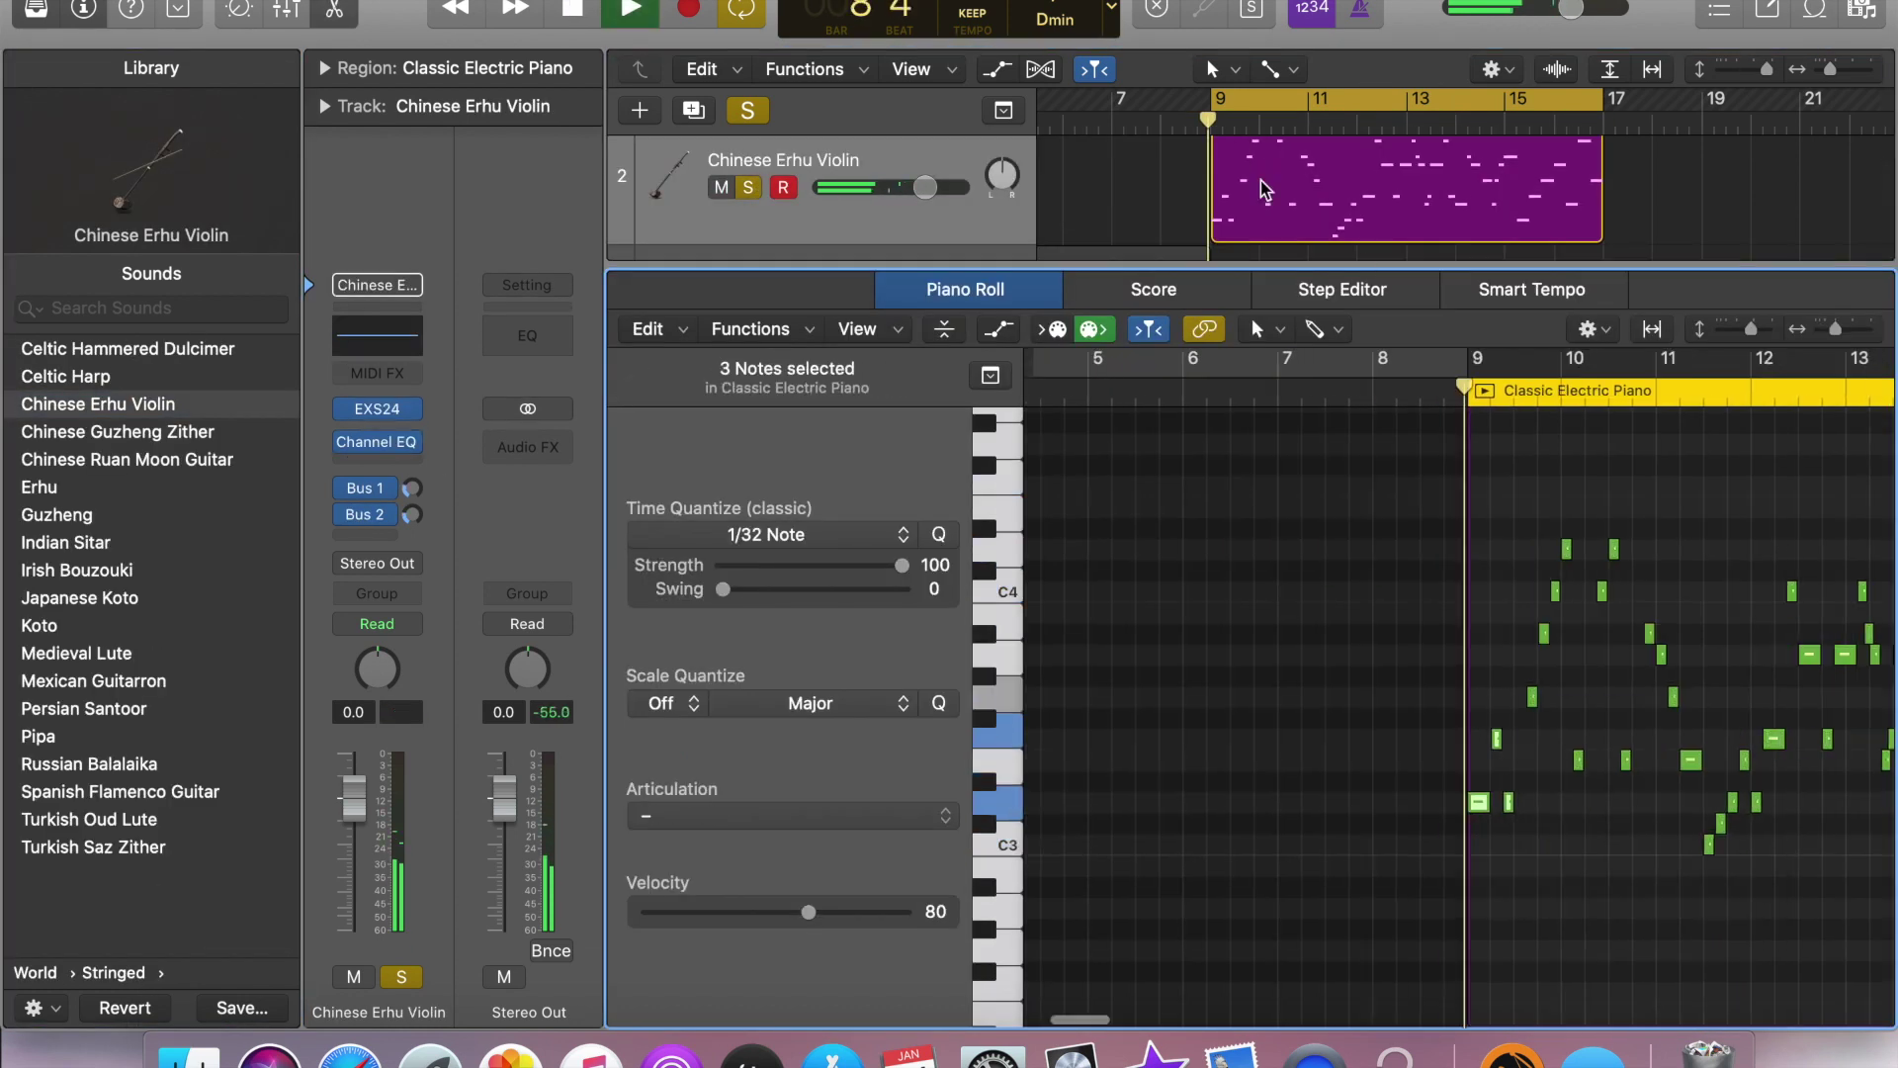
- Audition Mexican Guitarron, Pipa and Studio Horns sounds on the melody
left_click(74, 542)
left_click(93, 680)
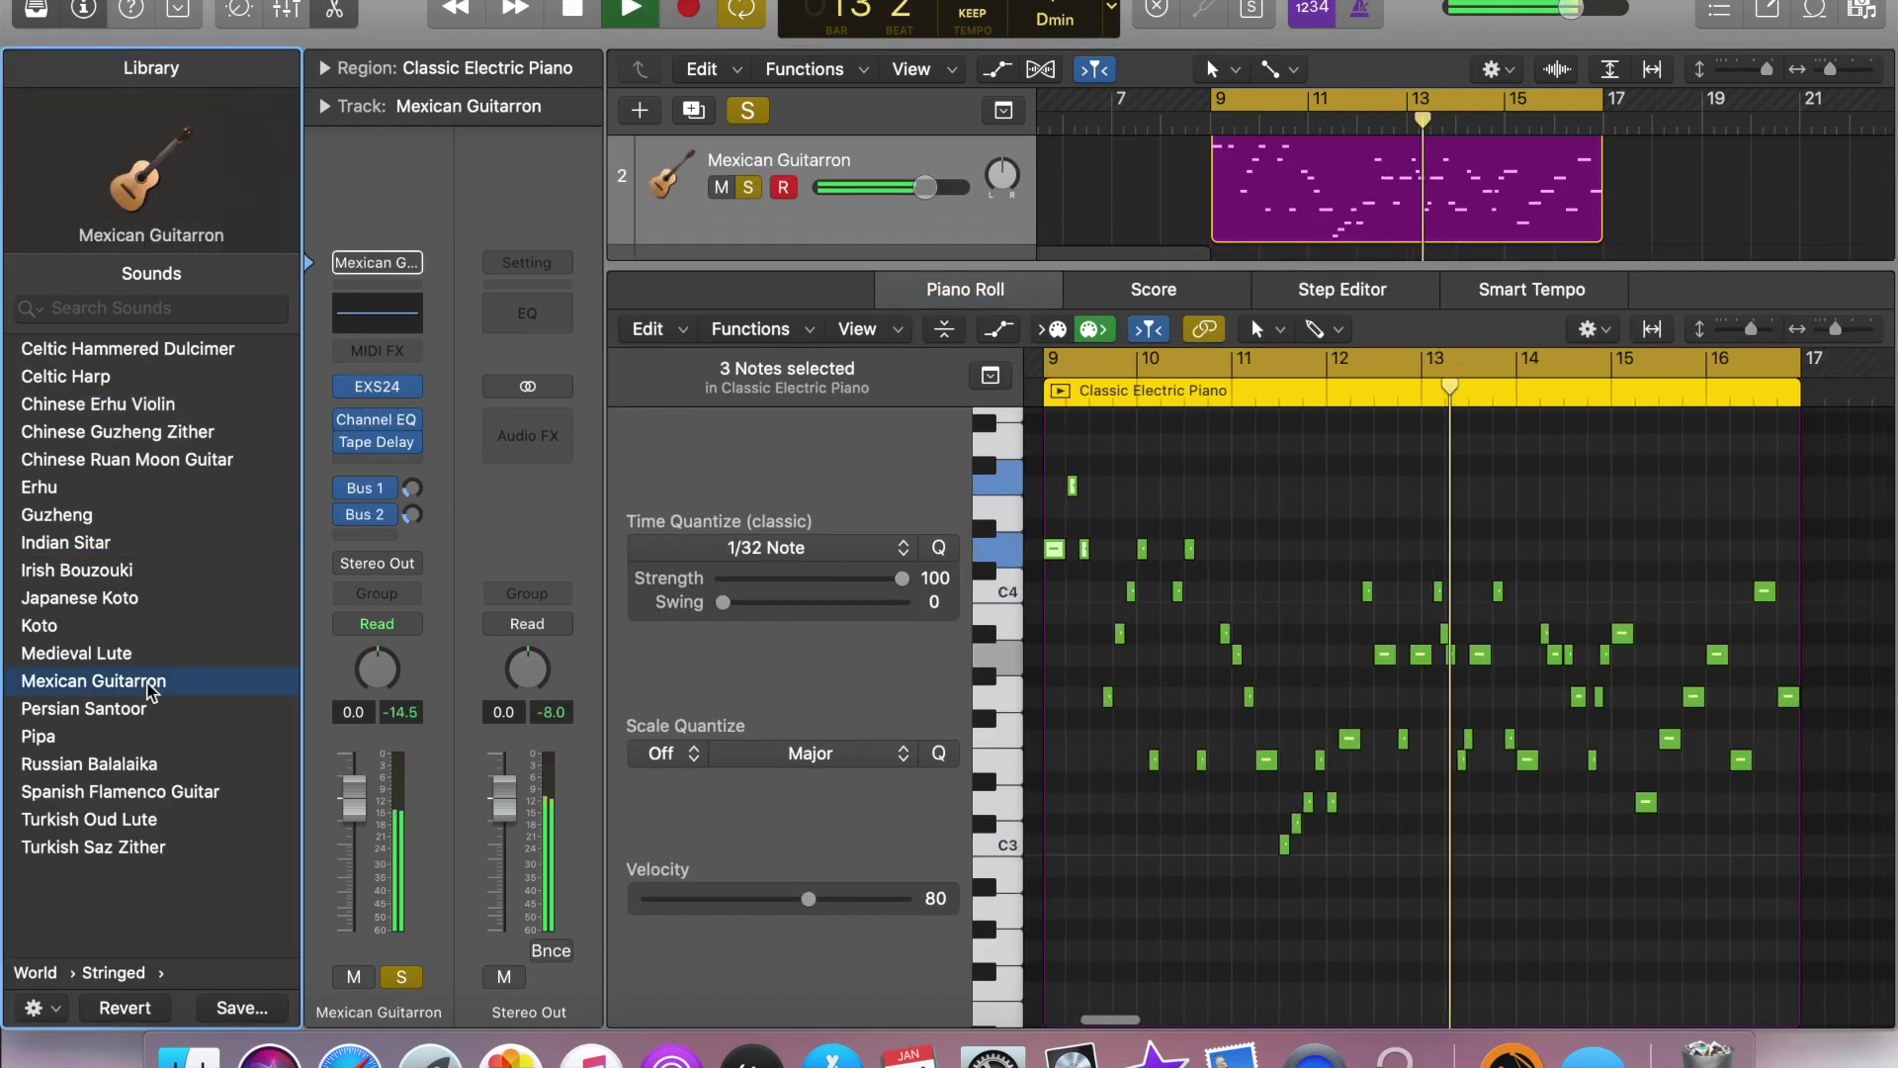
left_click(38, 736)
left_click(35, 972)
left_click(35, 972)
left_click(97, 576)
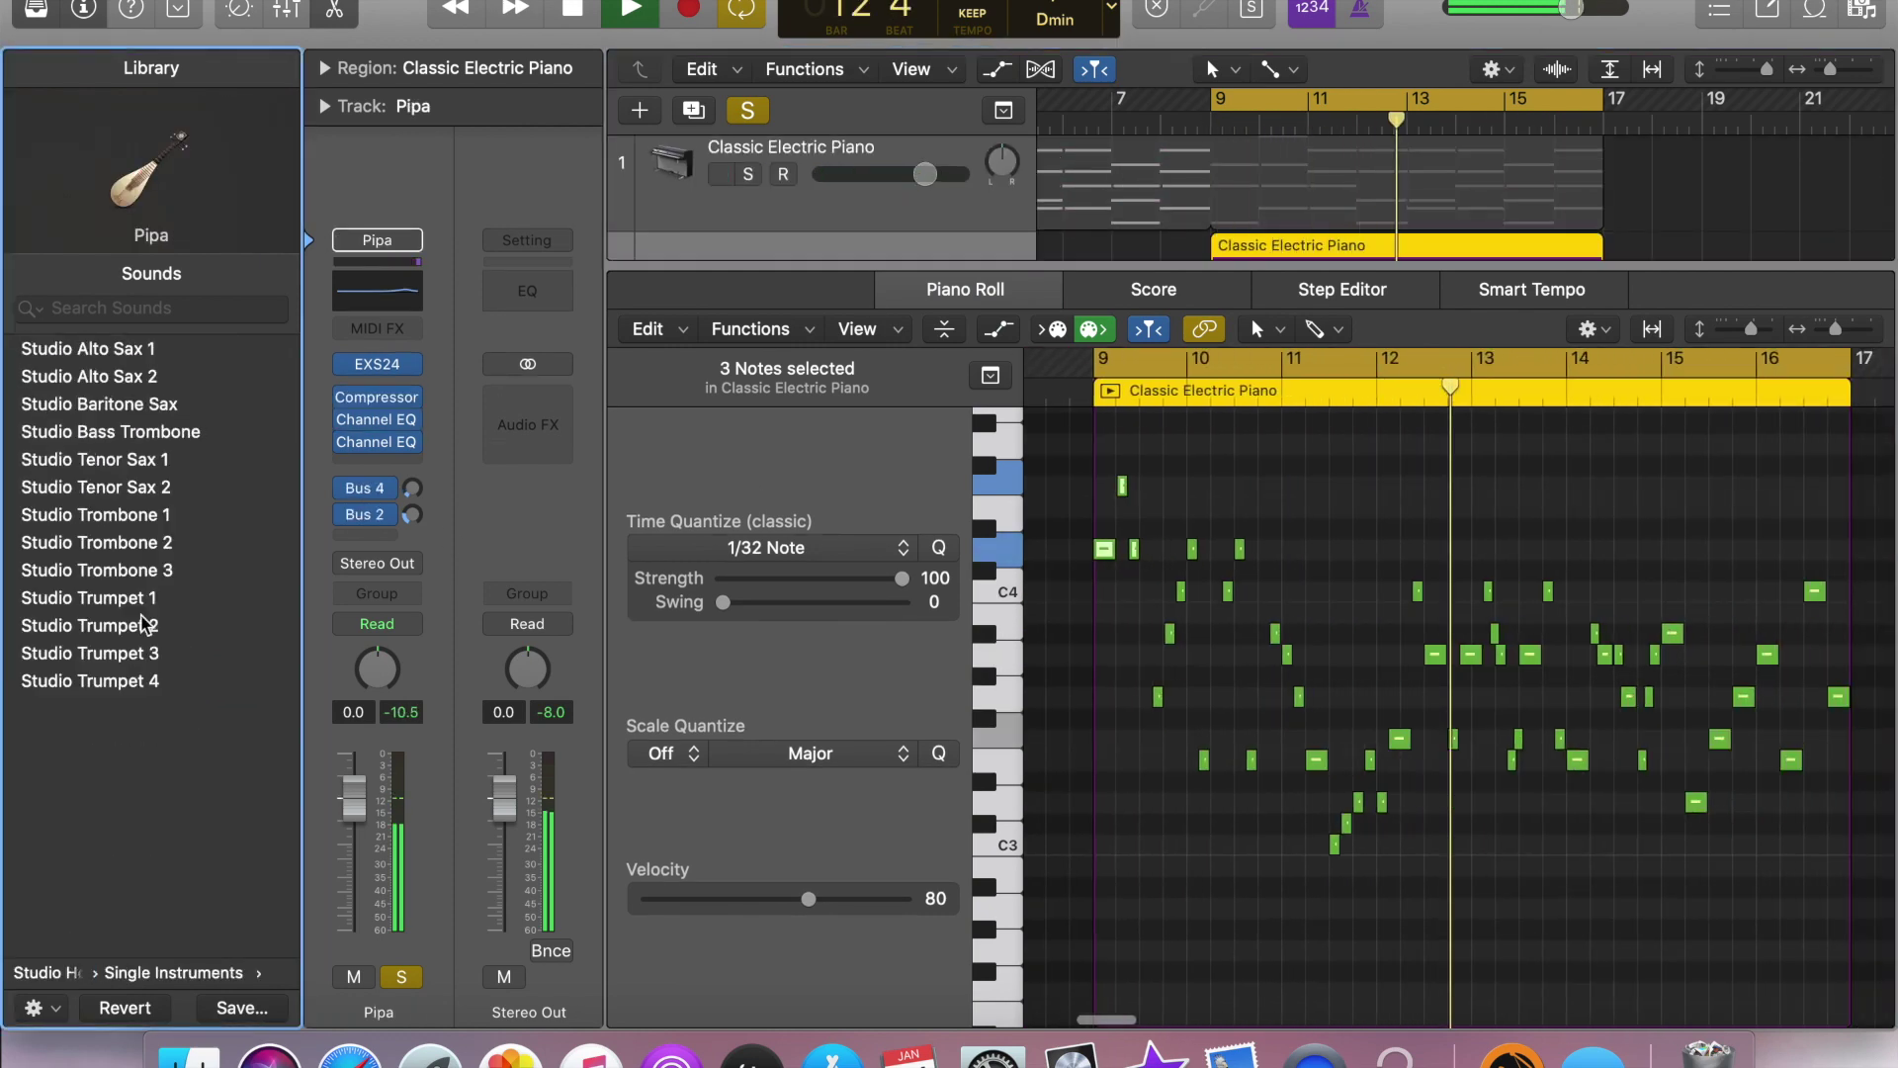
left_click(35, 972)
- Load Orchestral › Woodwinds › Flute Solo and reopen the Piano Roll on the melody
left_click(63, 486)
left_click(74, 487)
left_click(60, 459)
key("e")
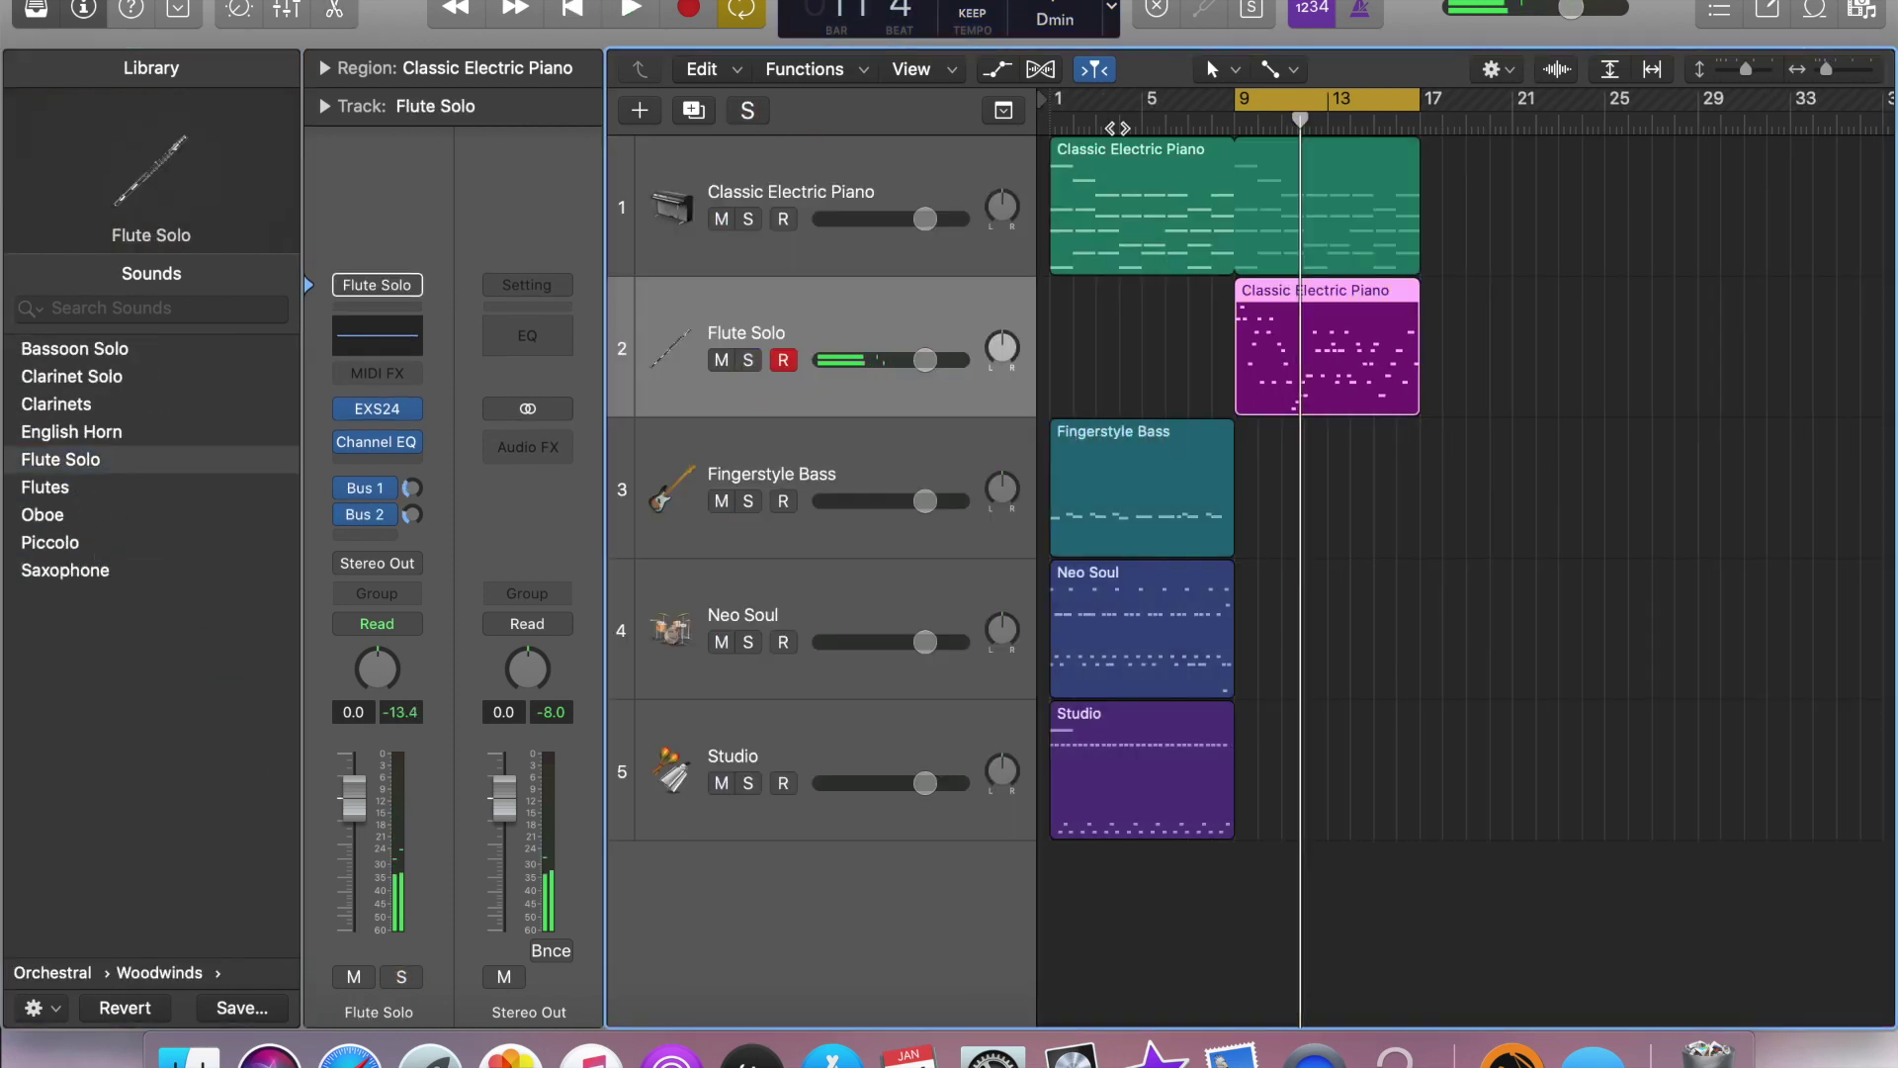
key("e")
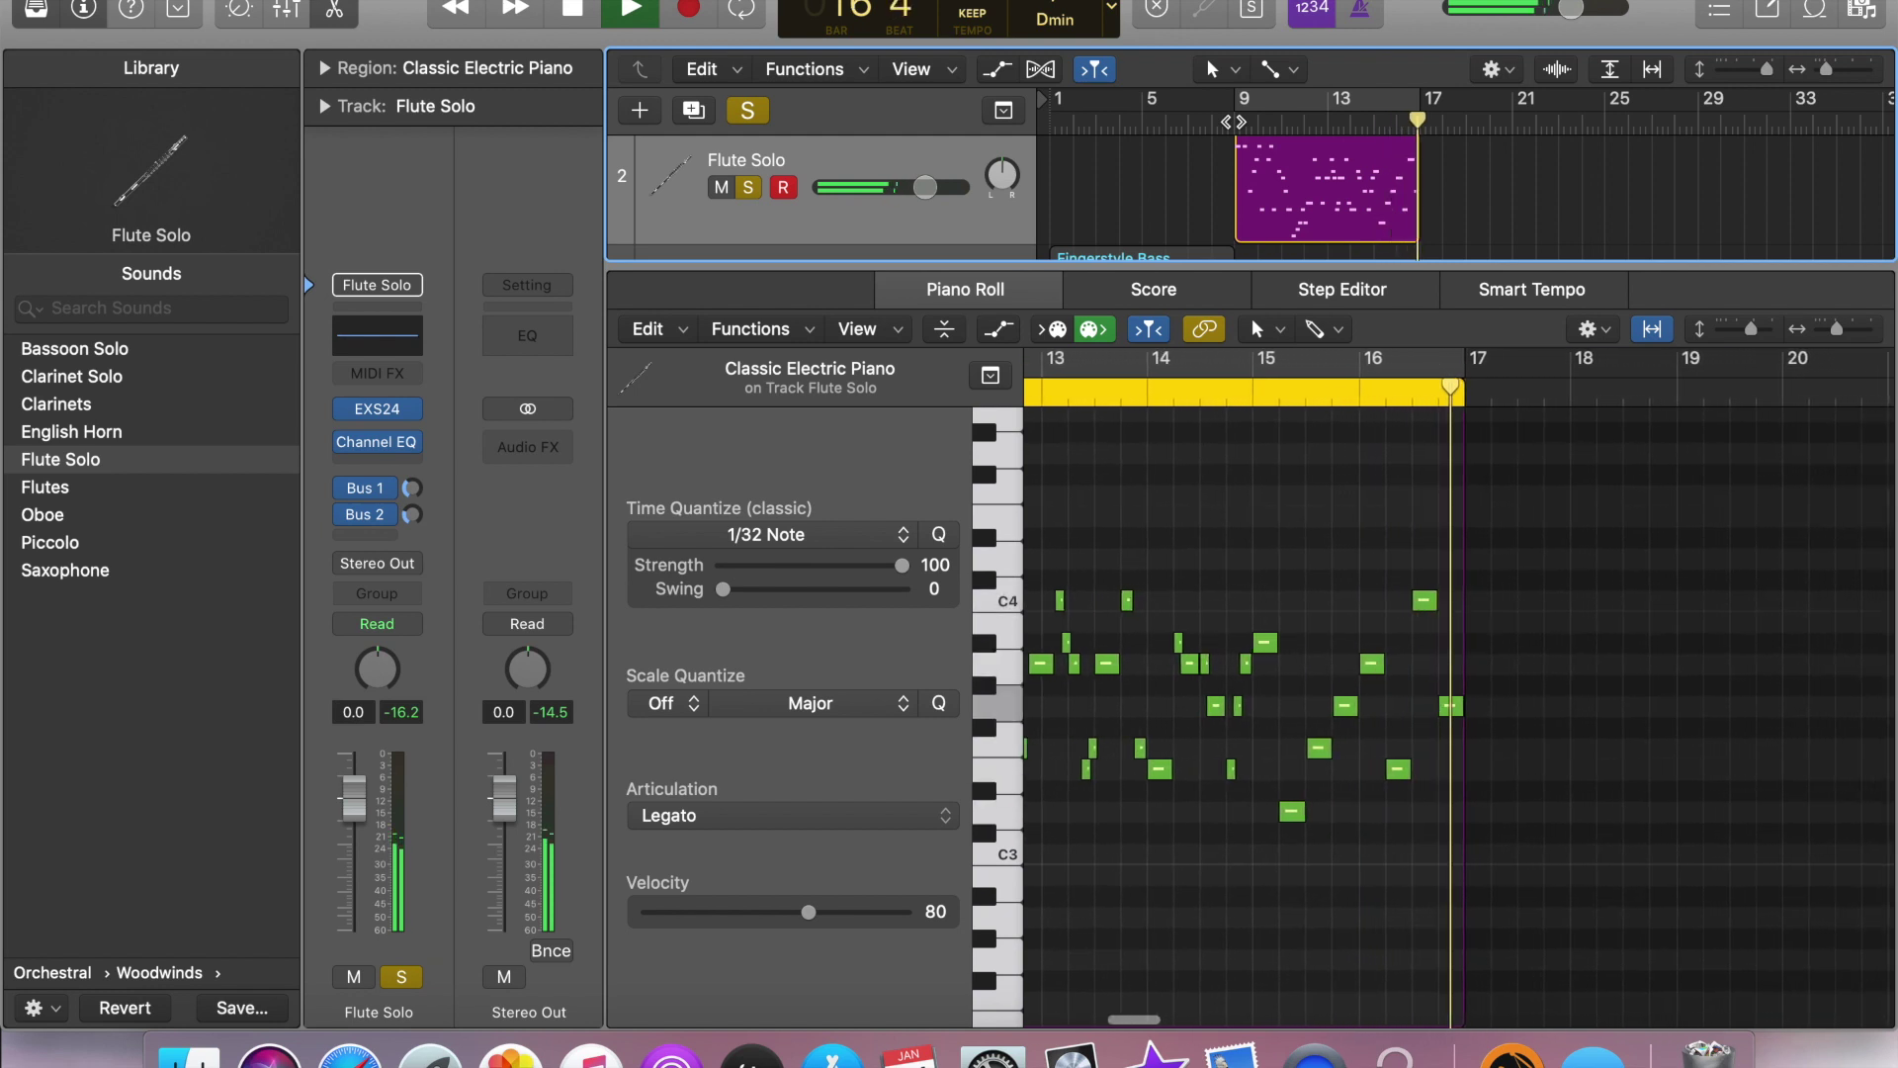
key("space")
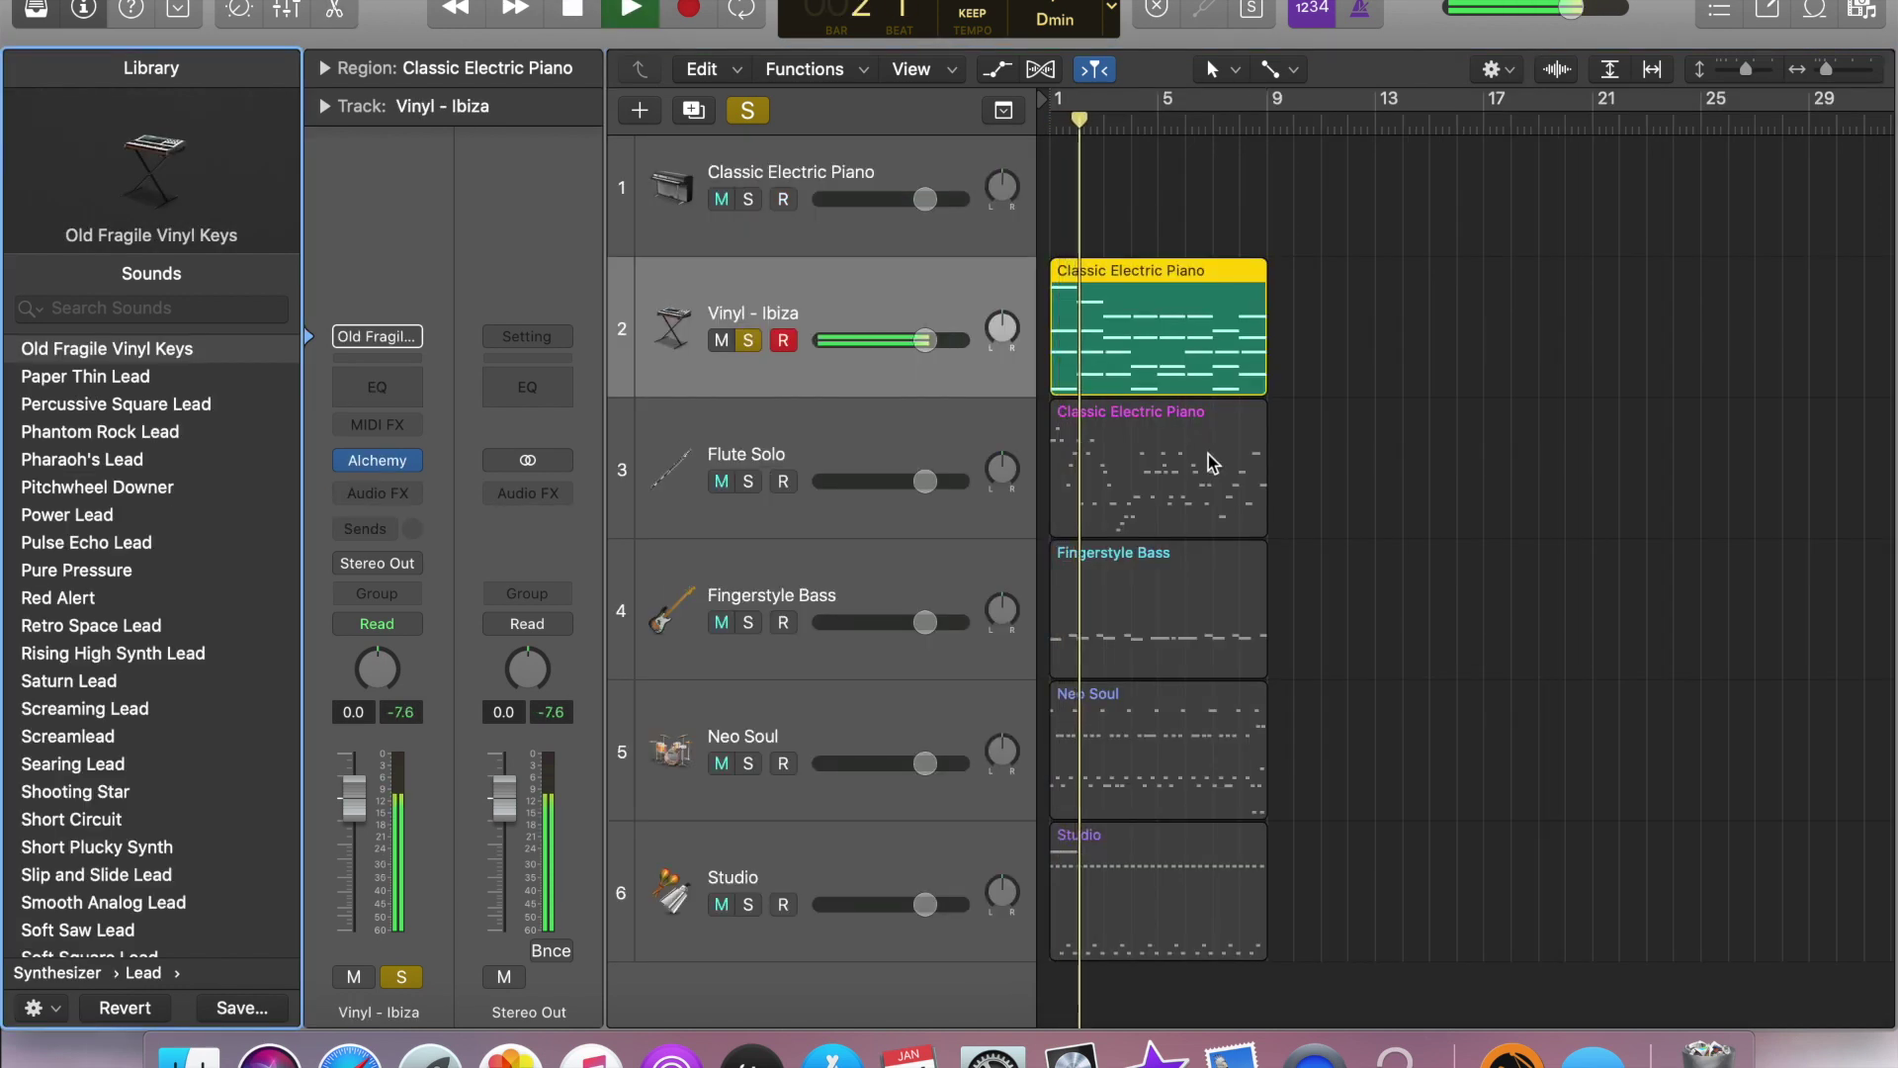
- Shorten the AHDSR amplitude envelope decay on Alchemy's full editing page
left_click(380, 461)
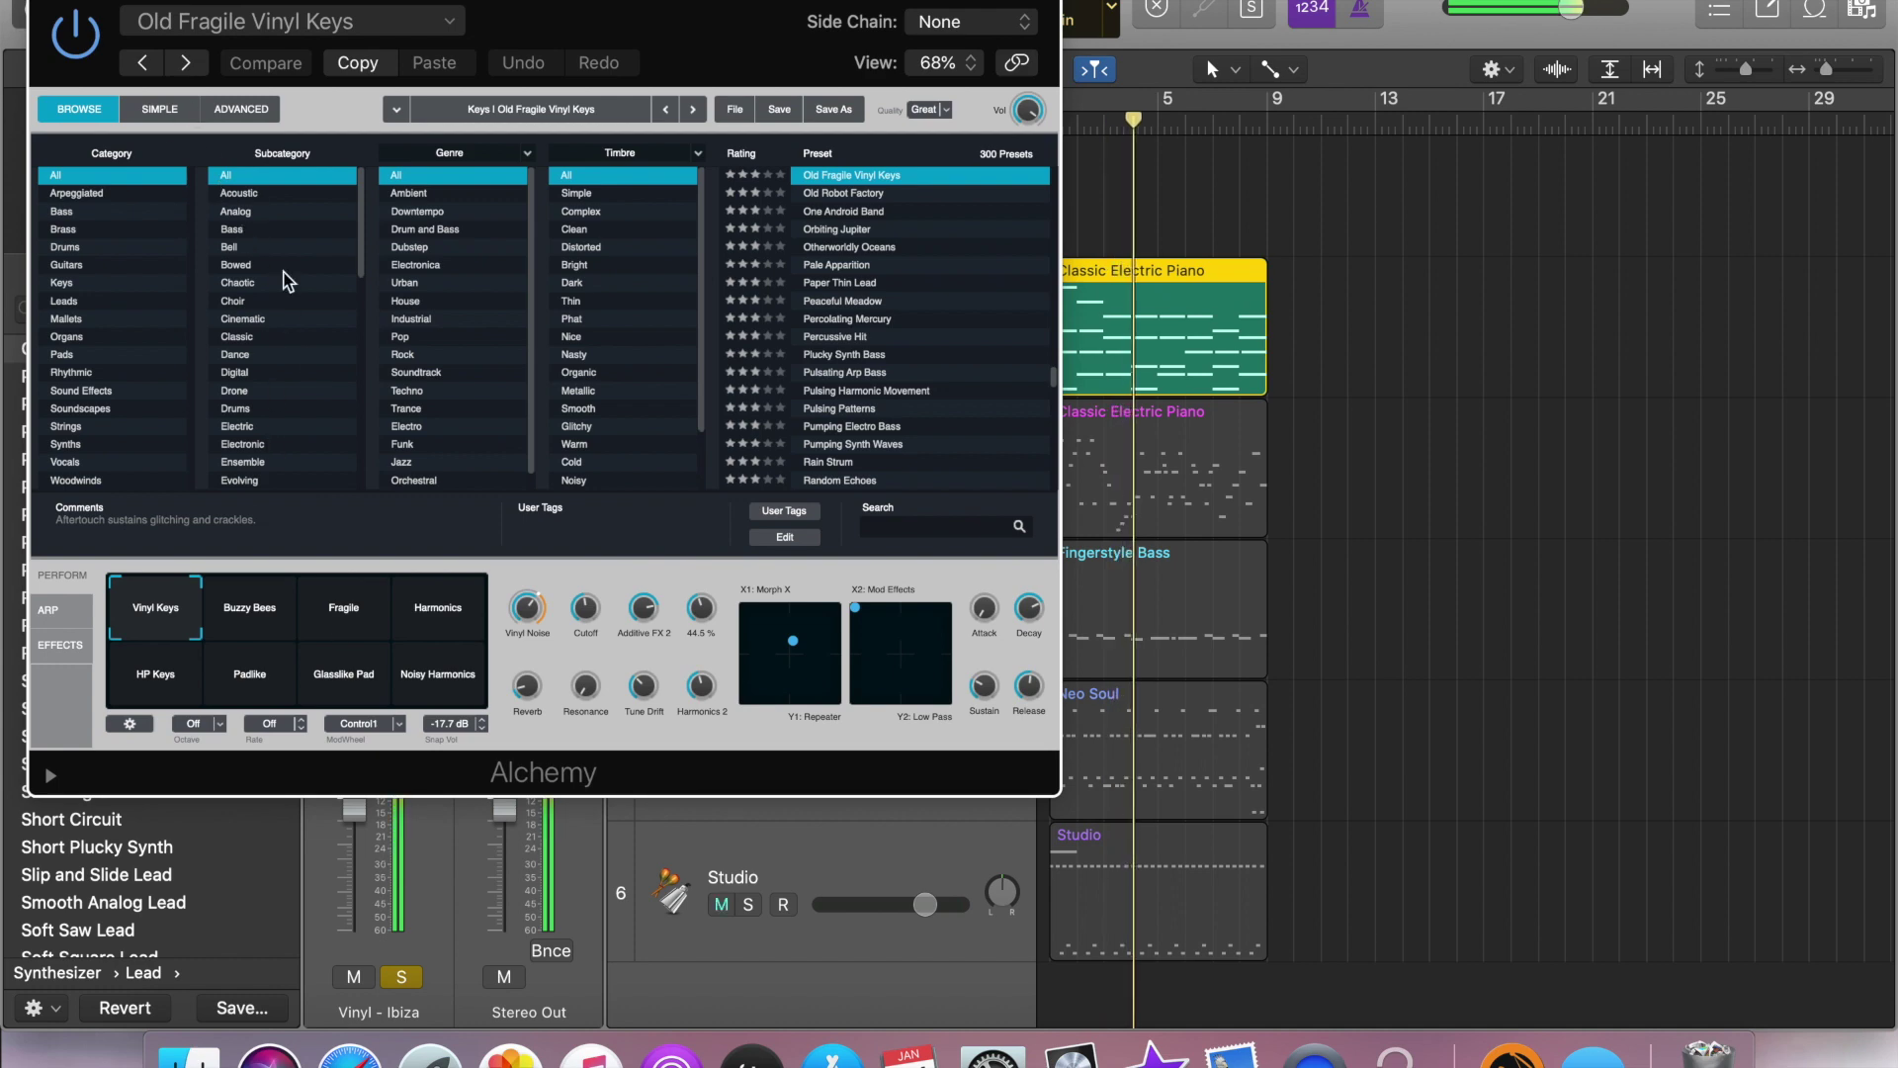
left_click(160, 109)
left_click(226, 110)
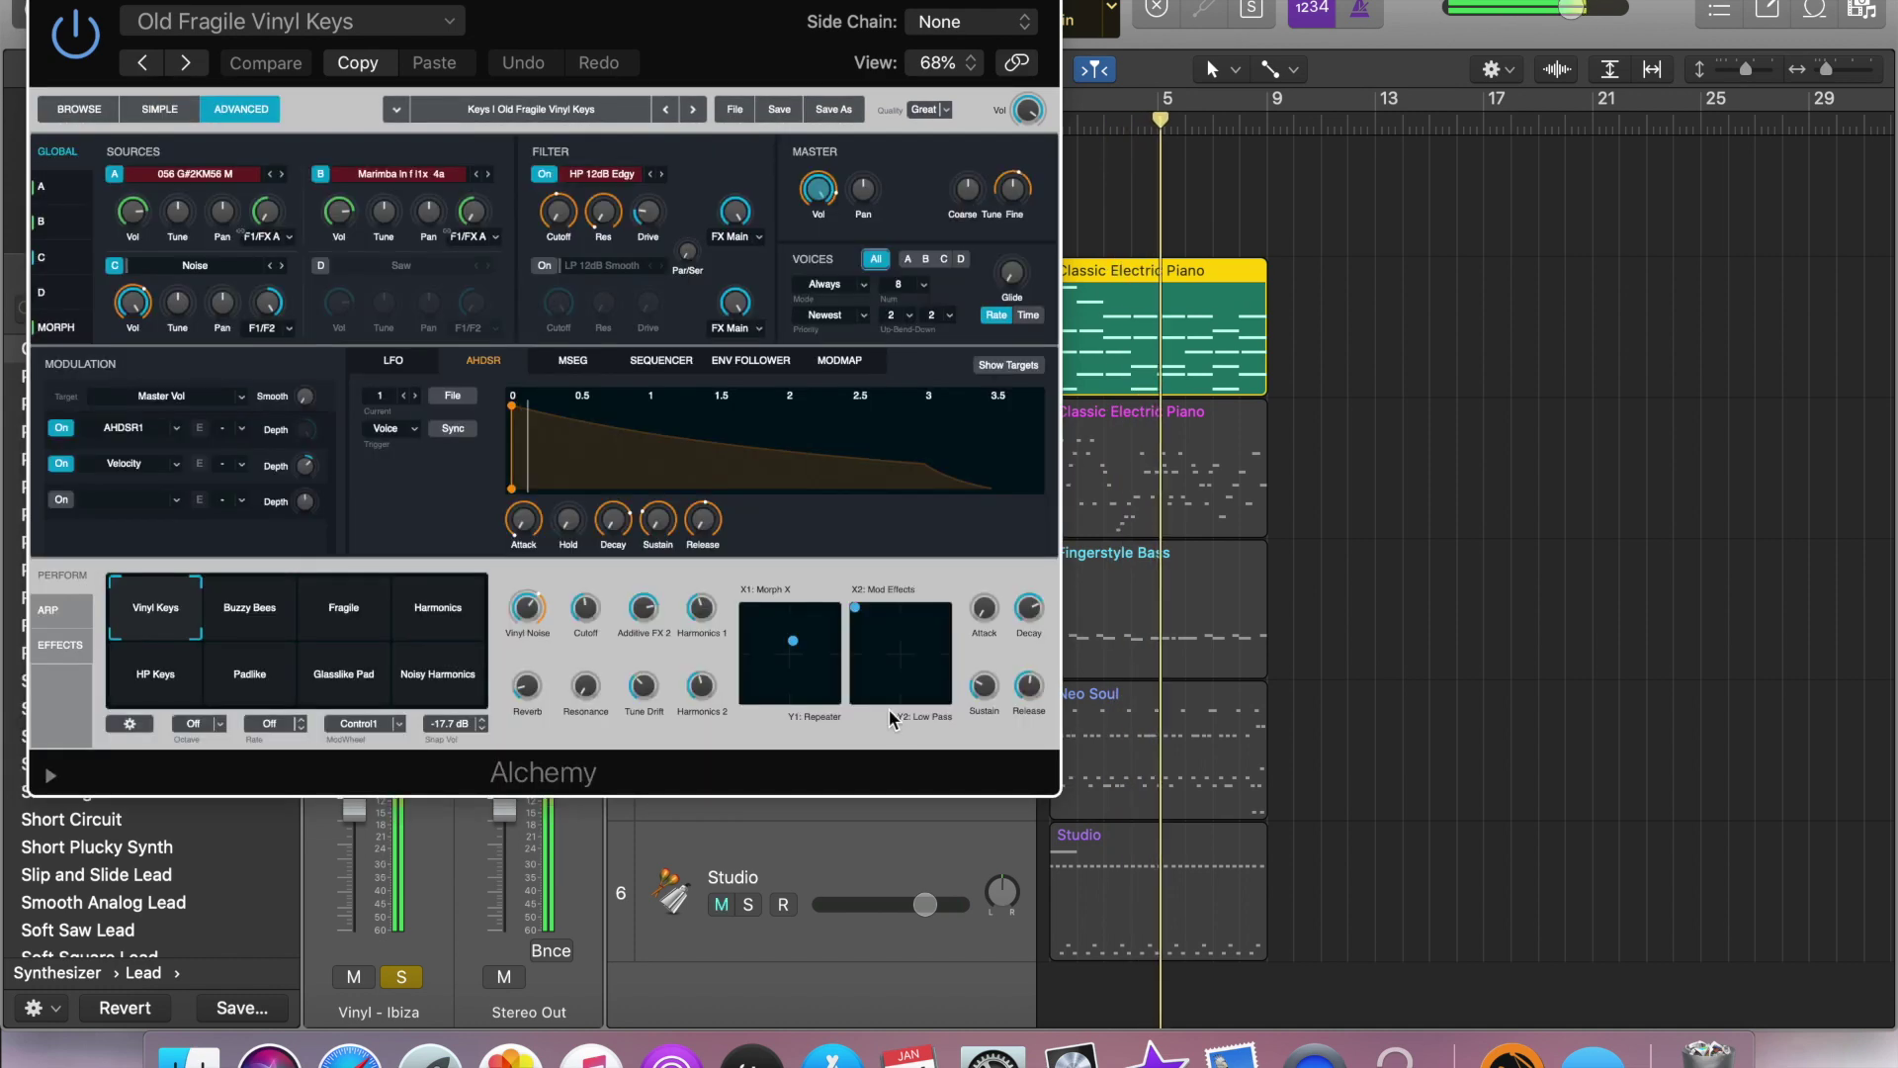
left_click(612, 484)
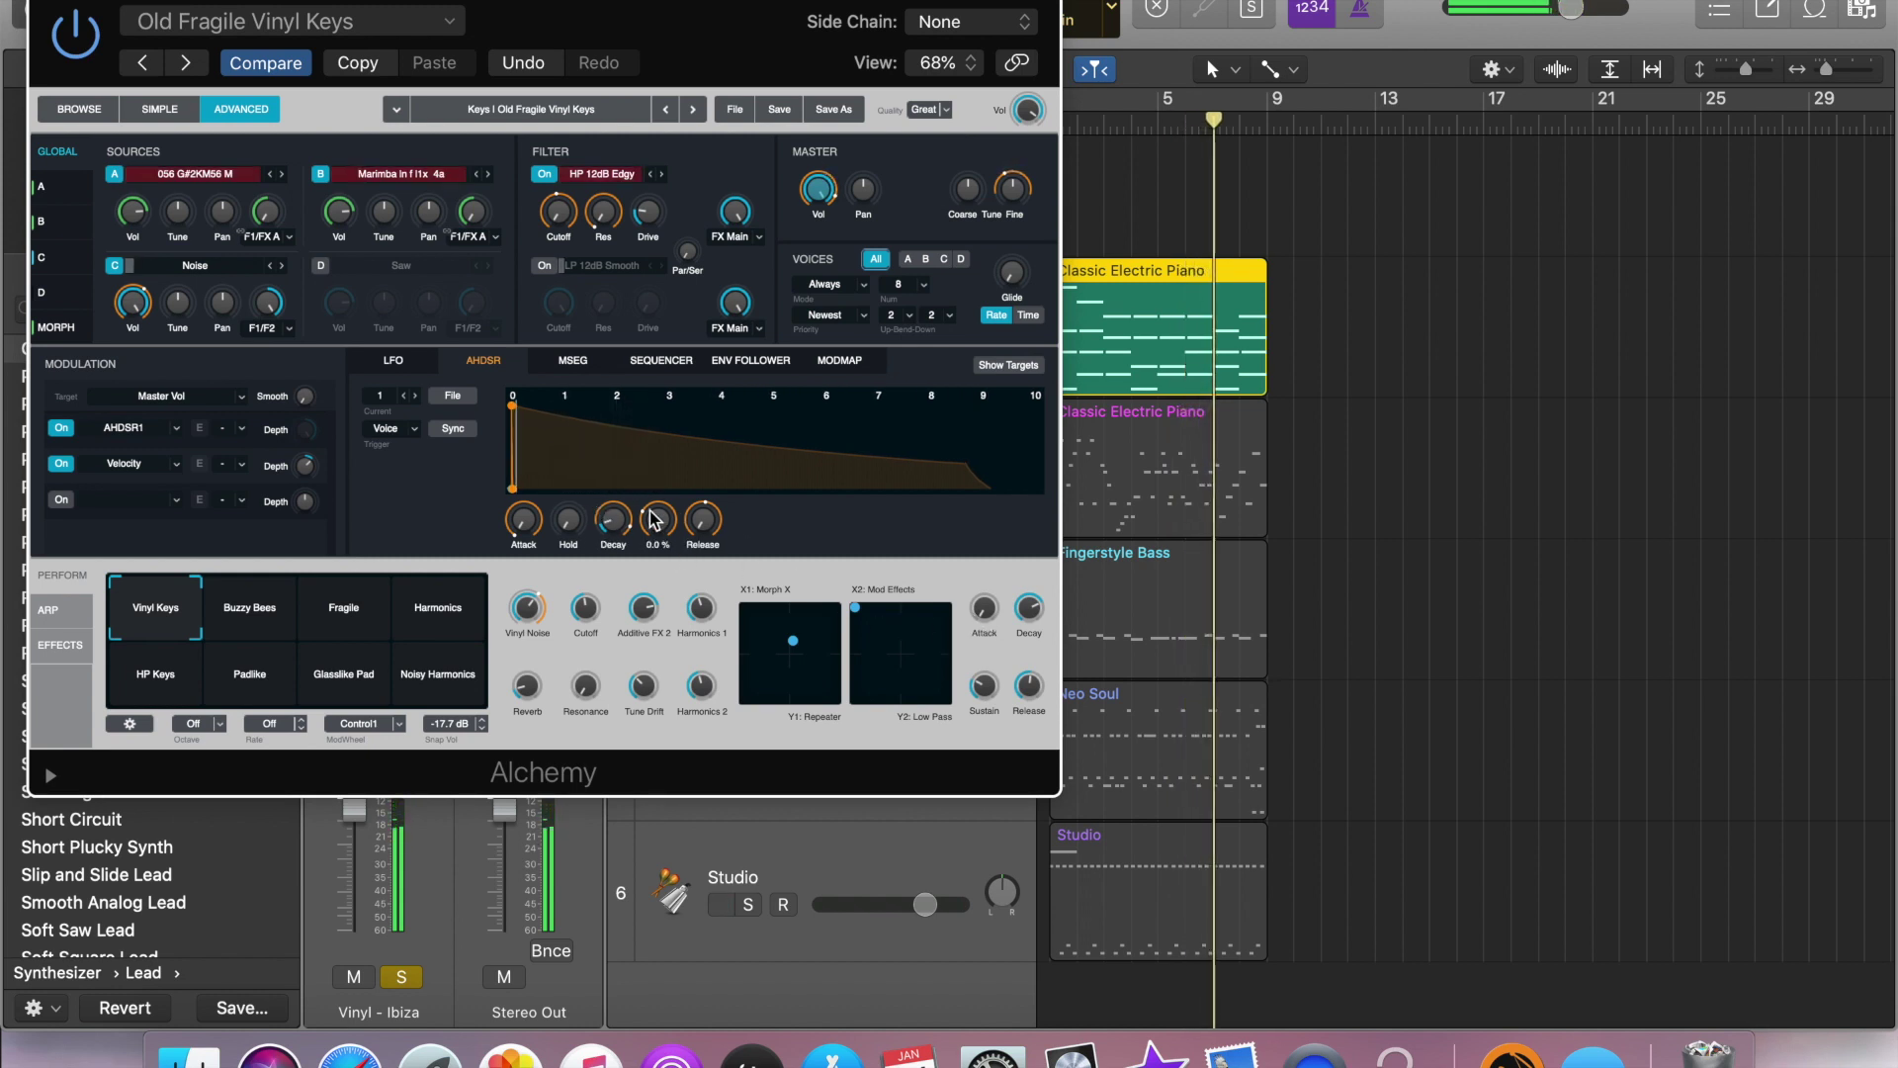
left_click_drag(611, 522, 525, 500)
- Adjust the Harmonics 2 macro, stop playback and close the Alchemy window
left_click_drag(487, 69, 491, 223)
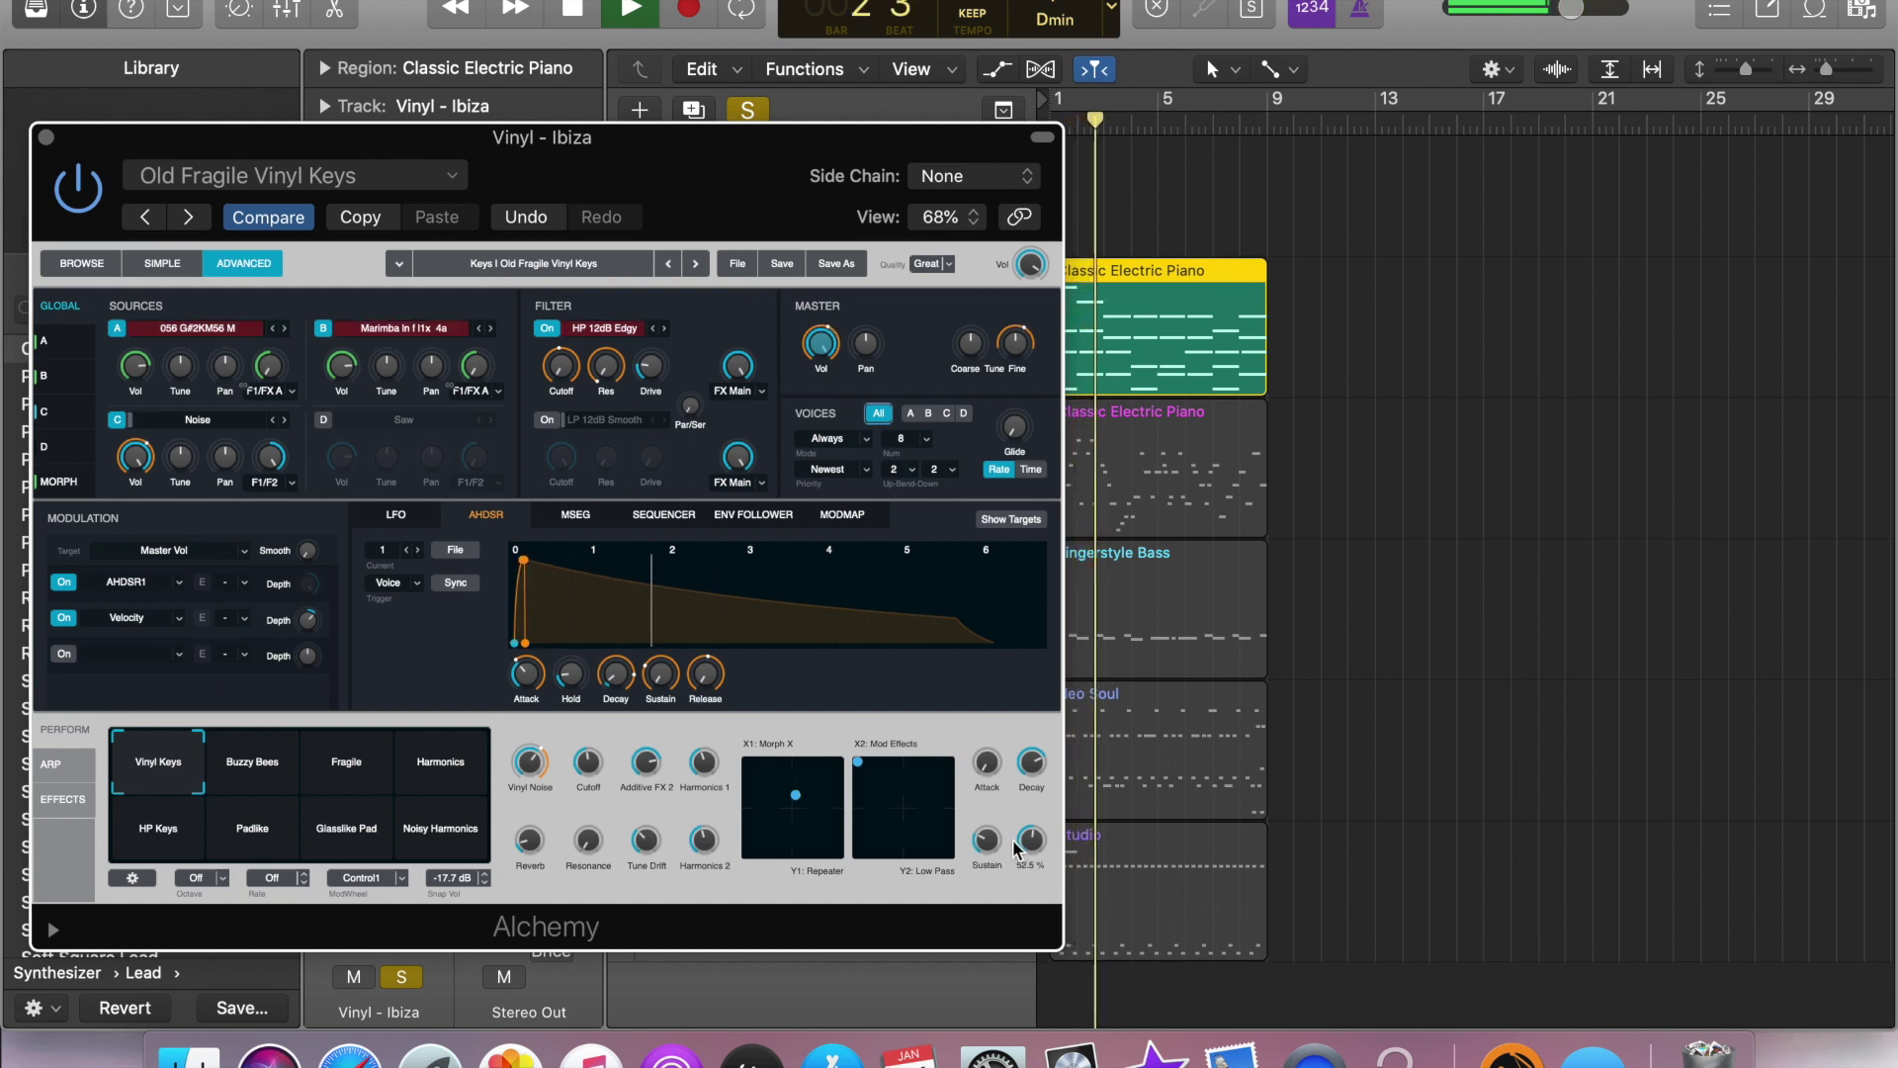
left_click(701, 841)
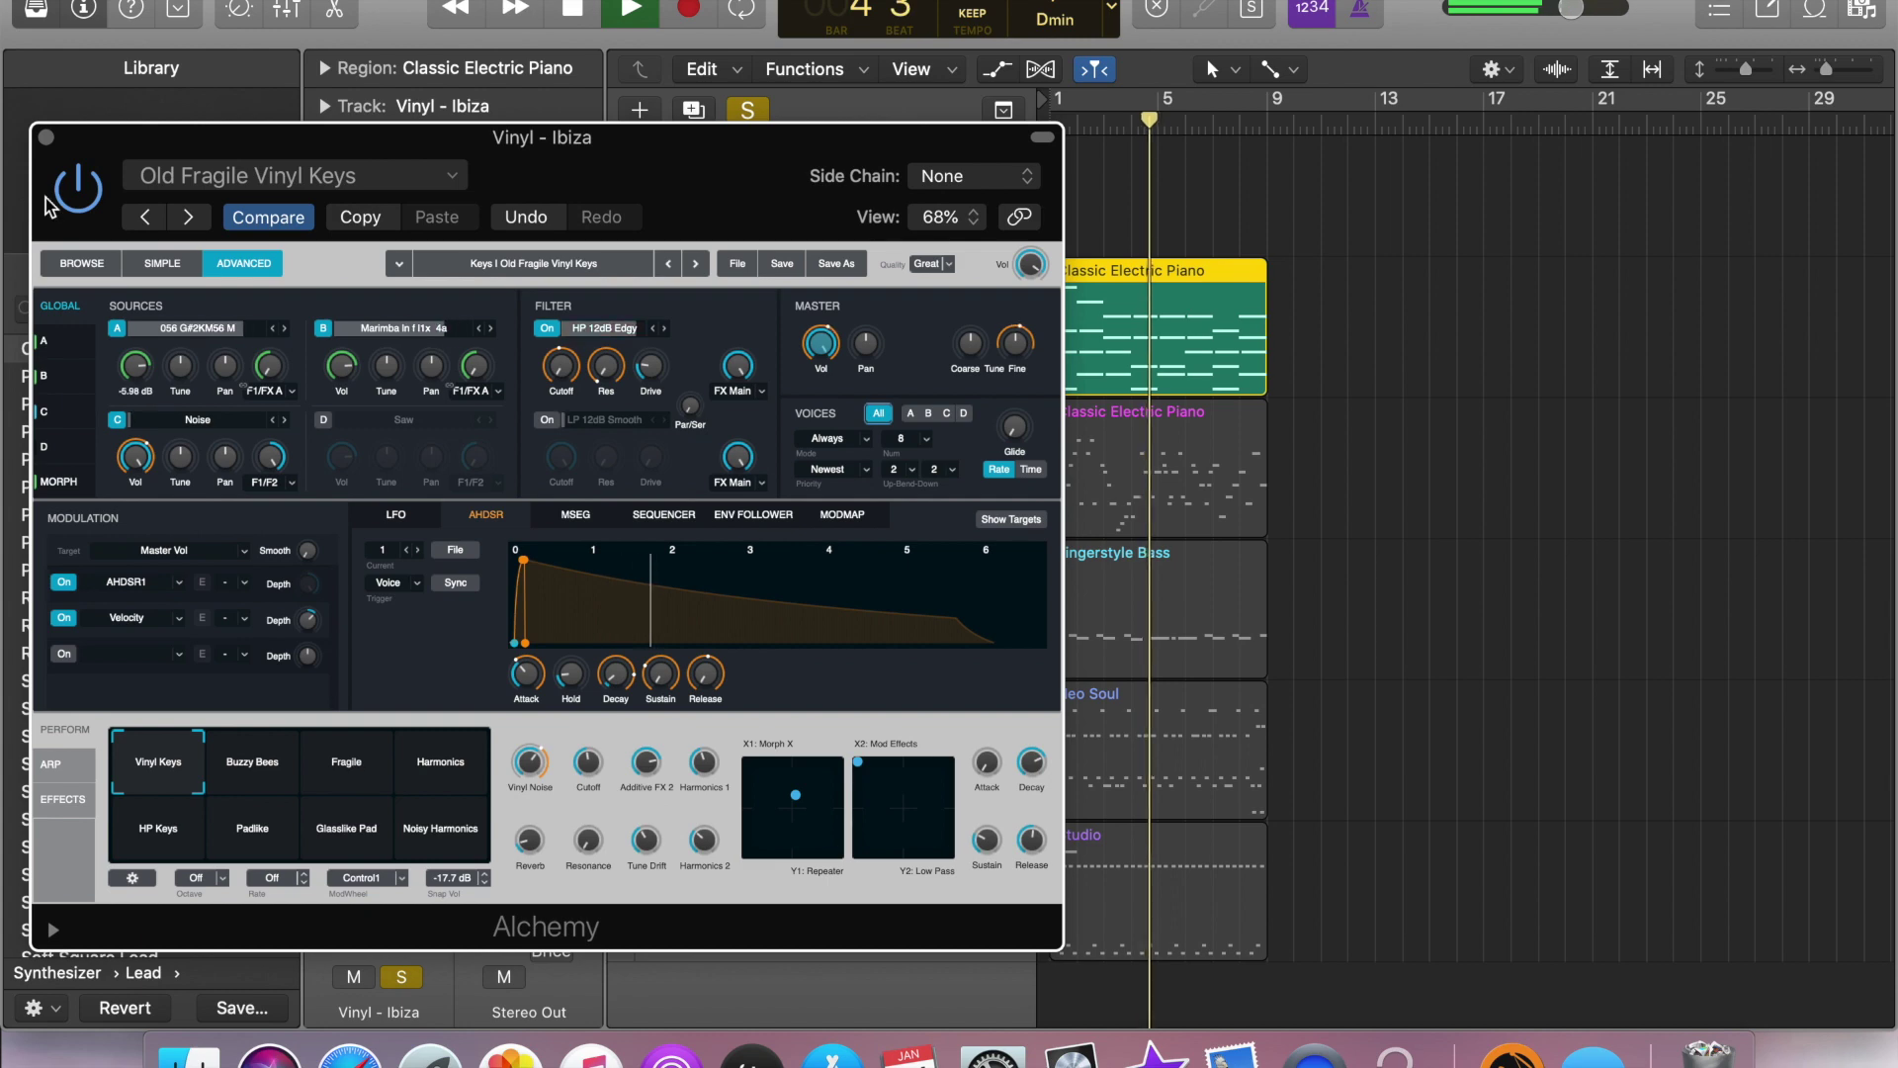
key("space")
left_click(46, 137)
- Delete the empty Classic Electric Piano track and audition the looped chord section
key("super+BackSpace")
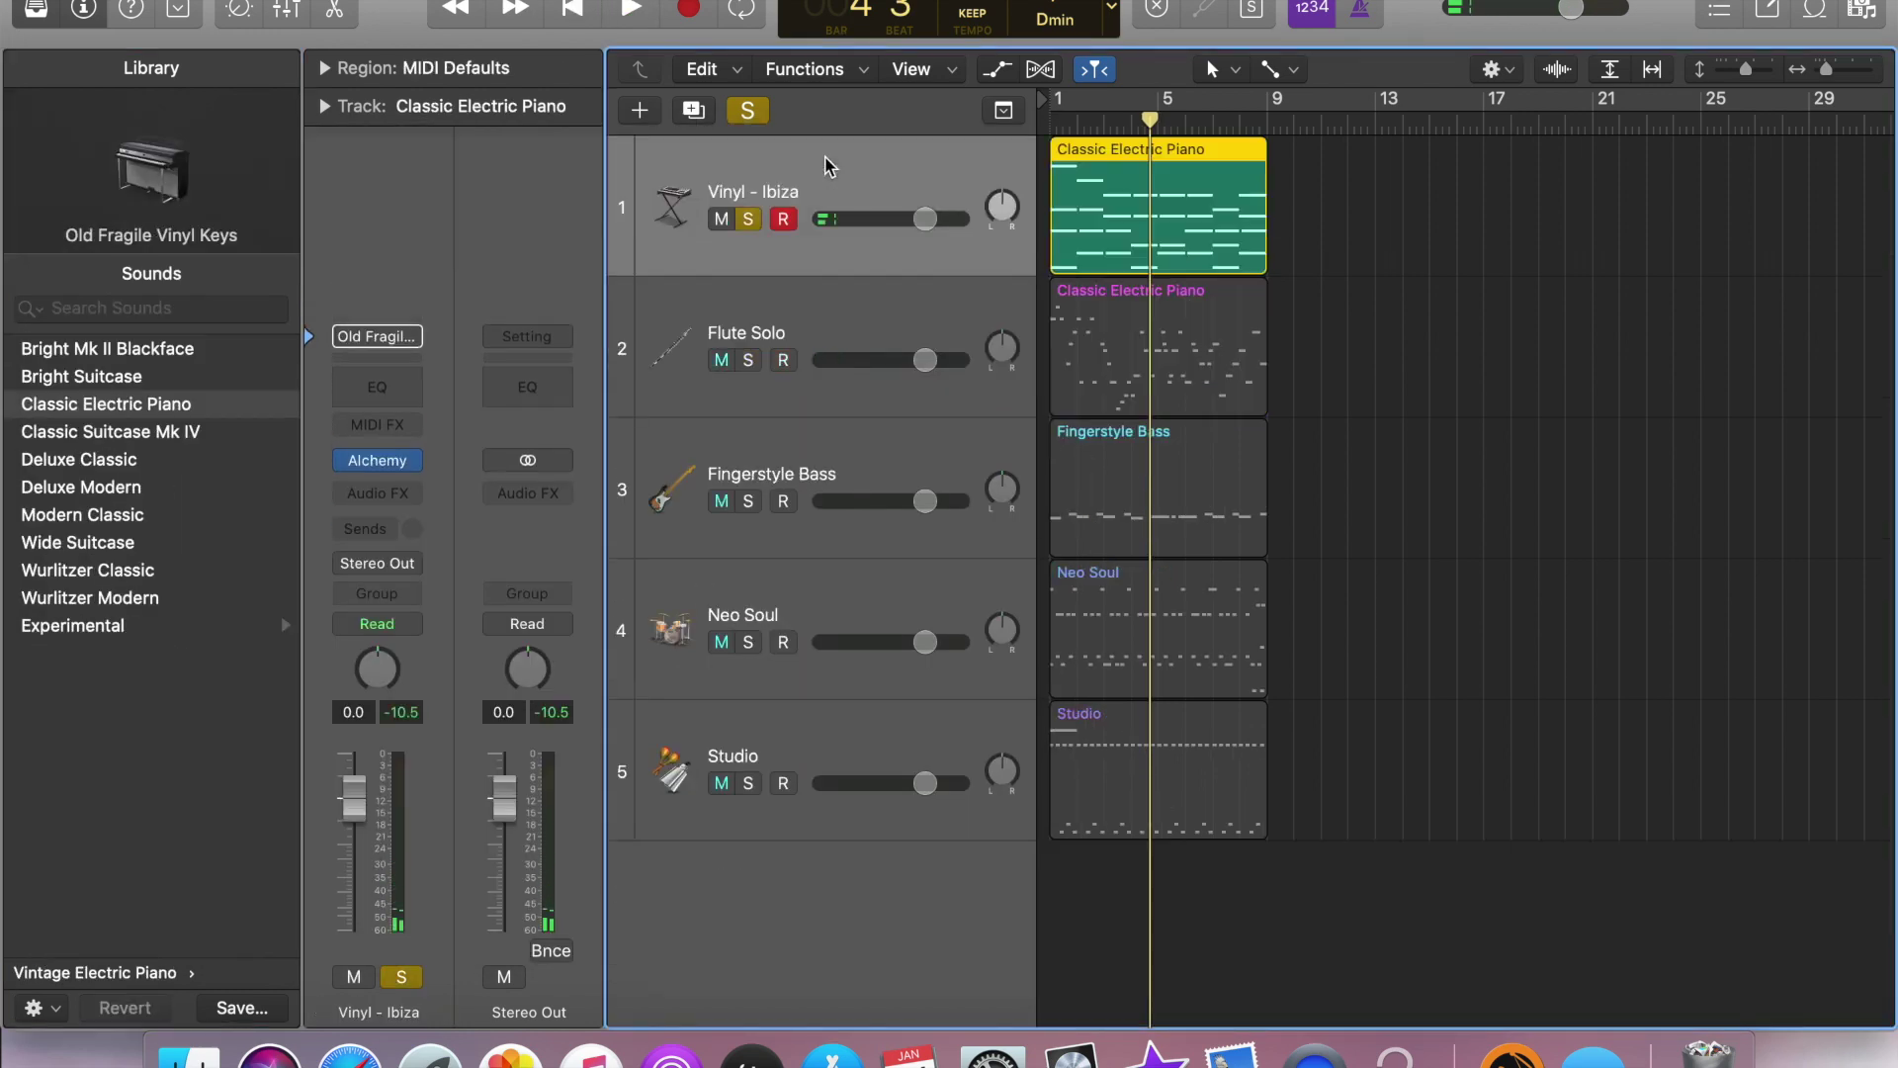
left_click(1256, 102)
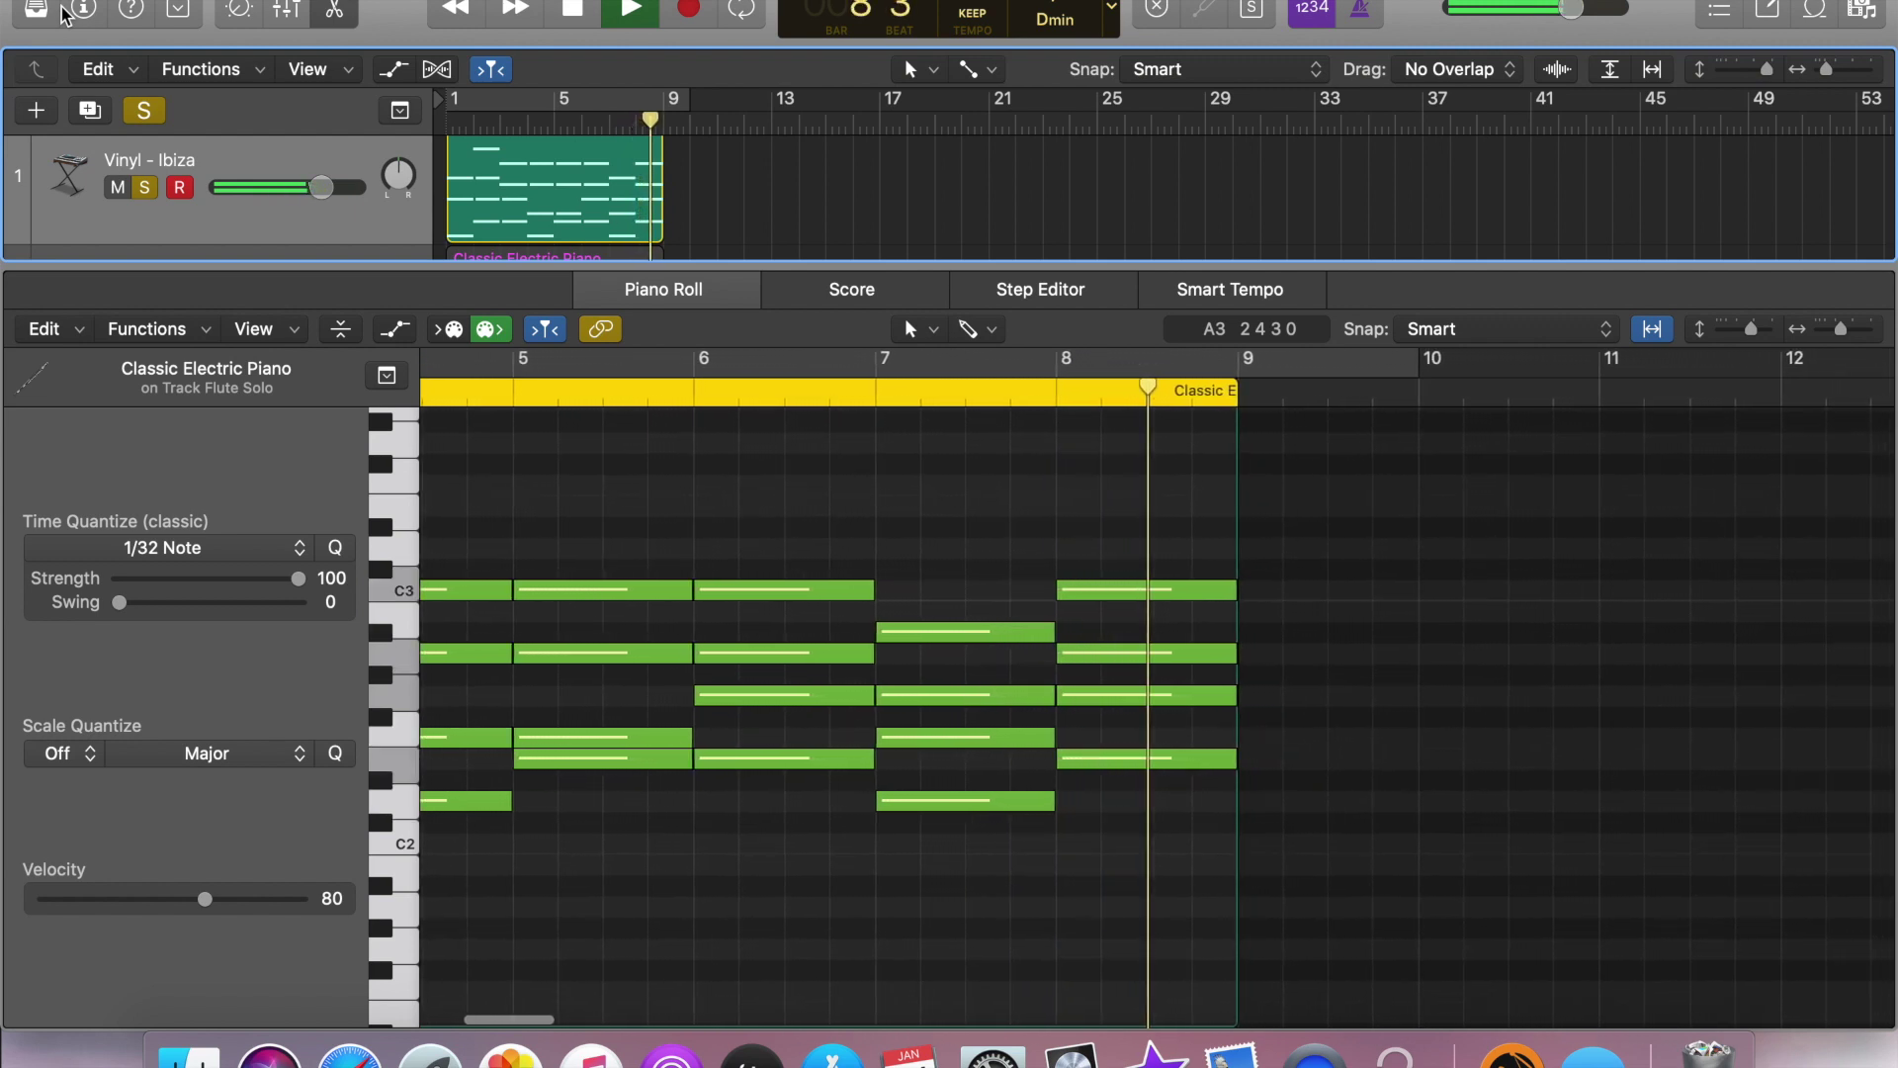
key("space")
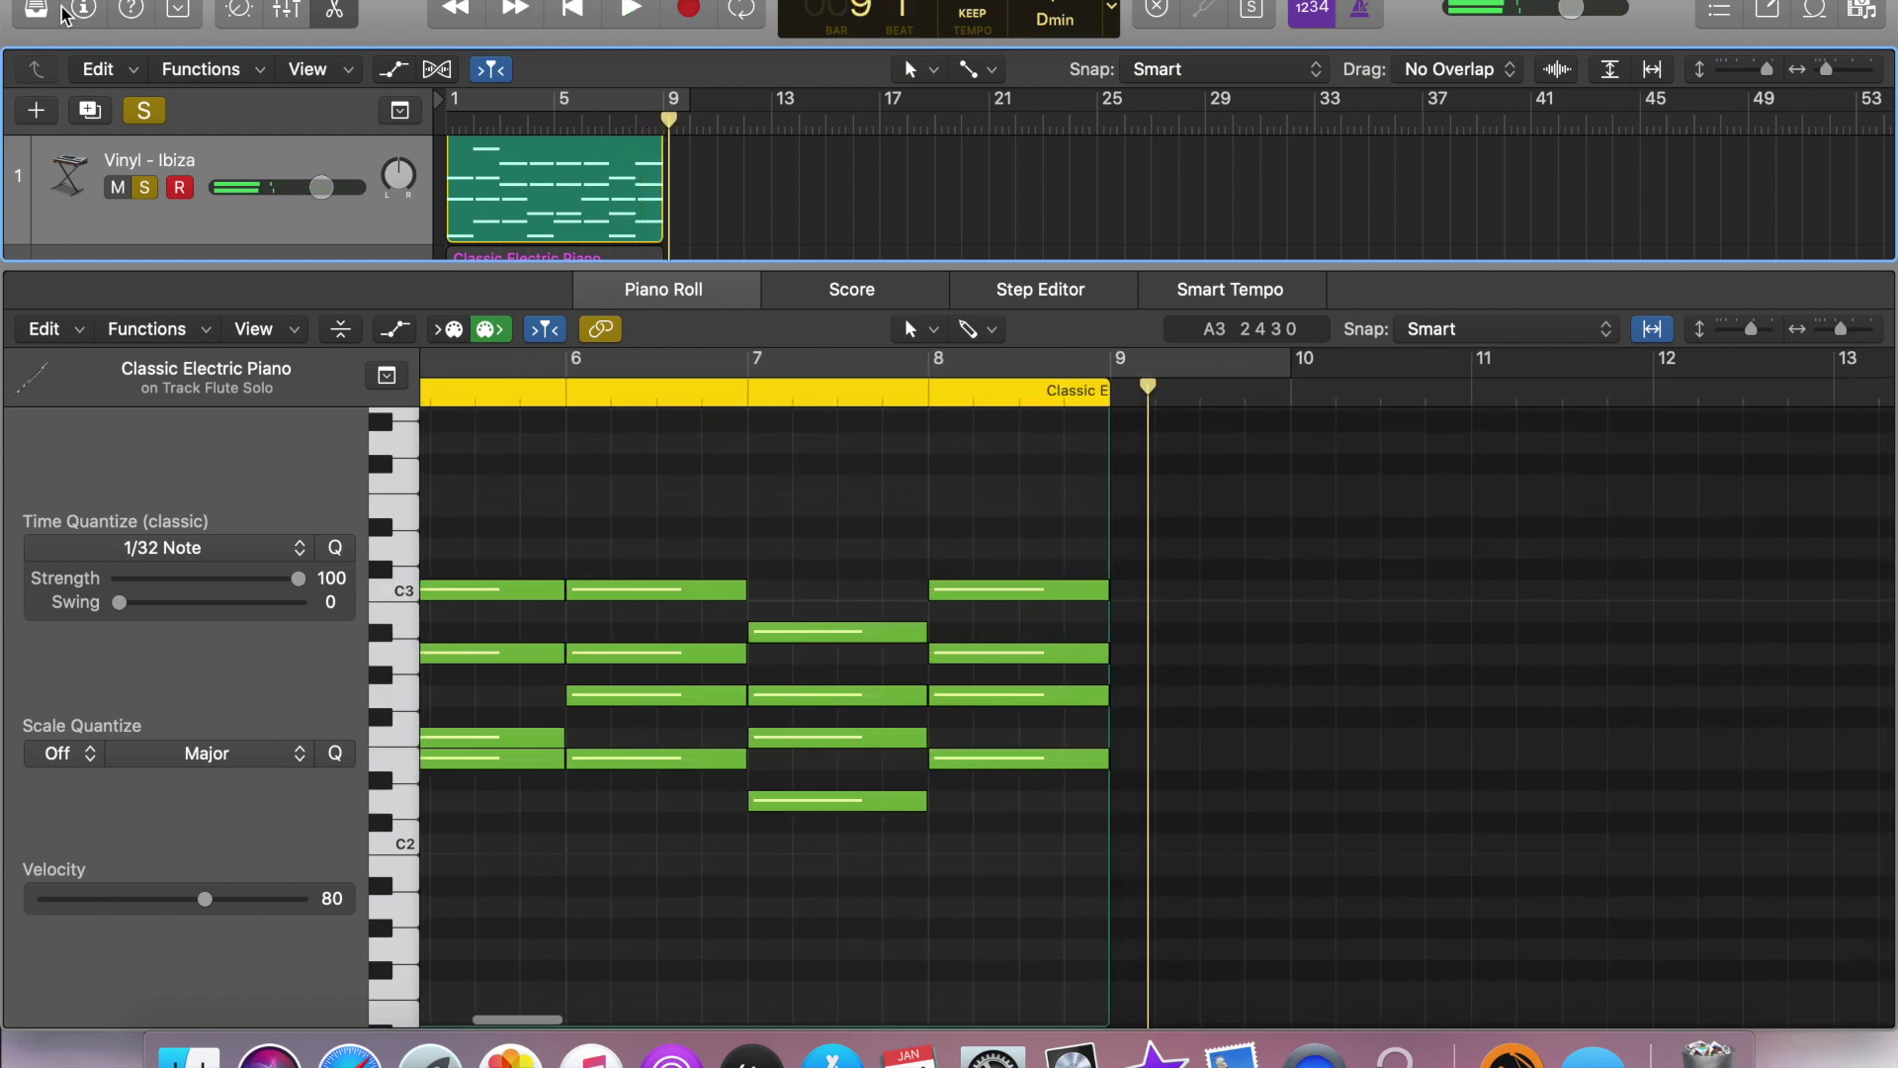
key("e")
key("x")
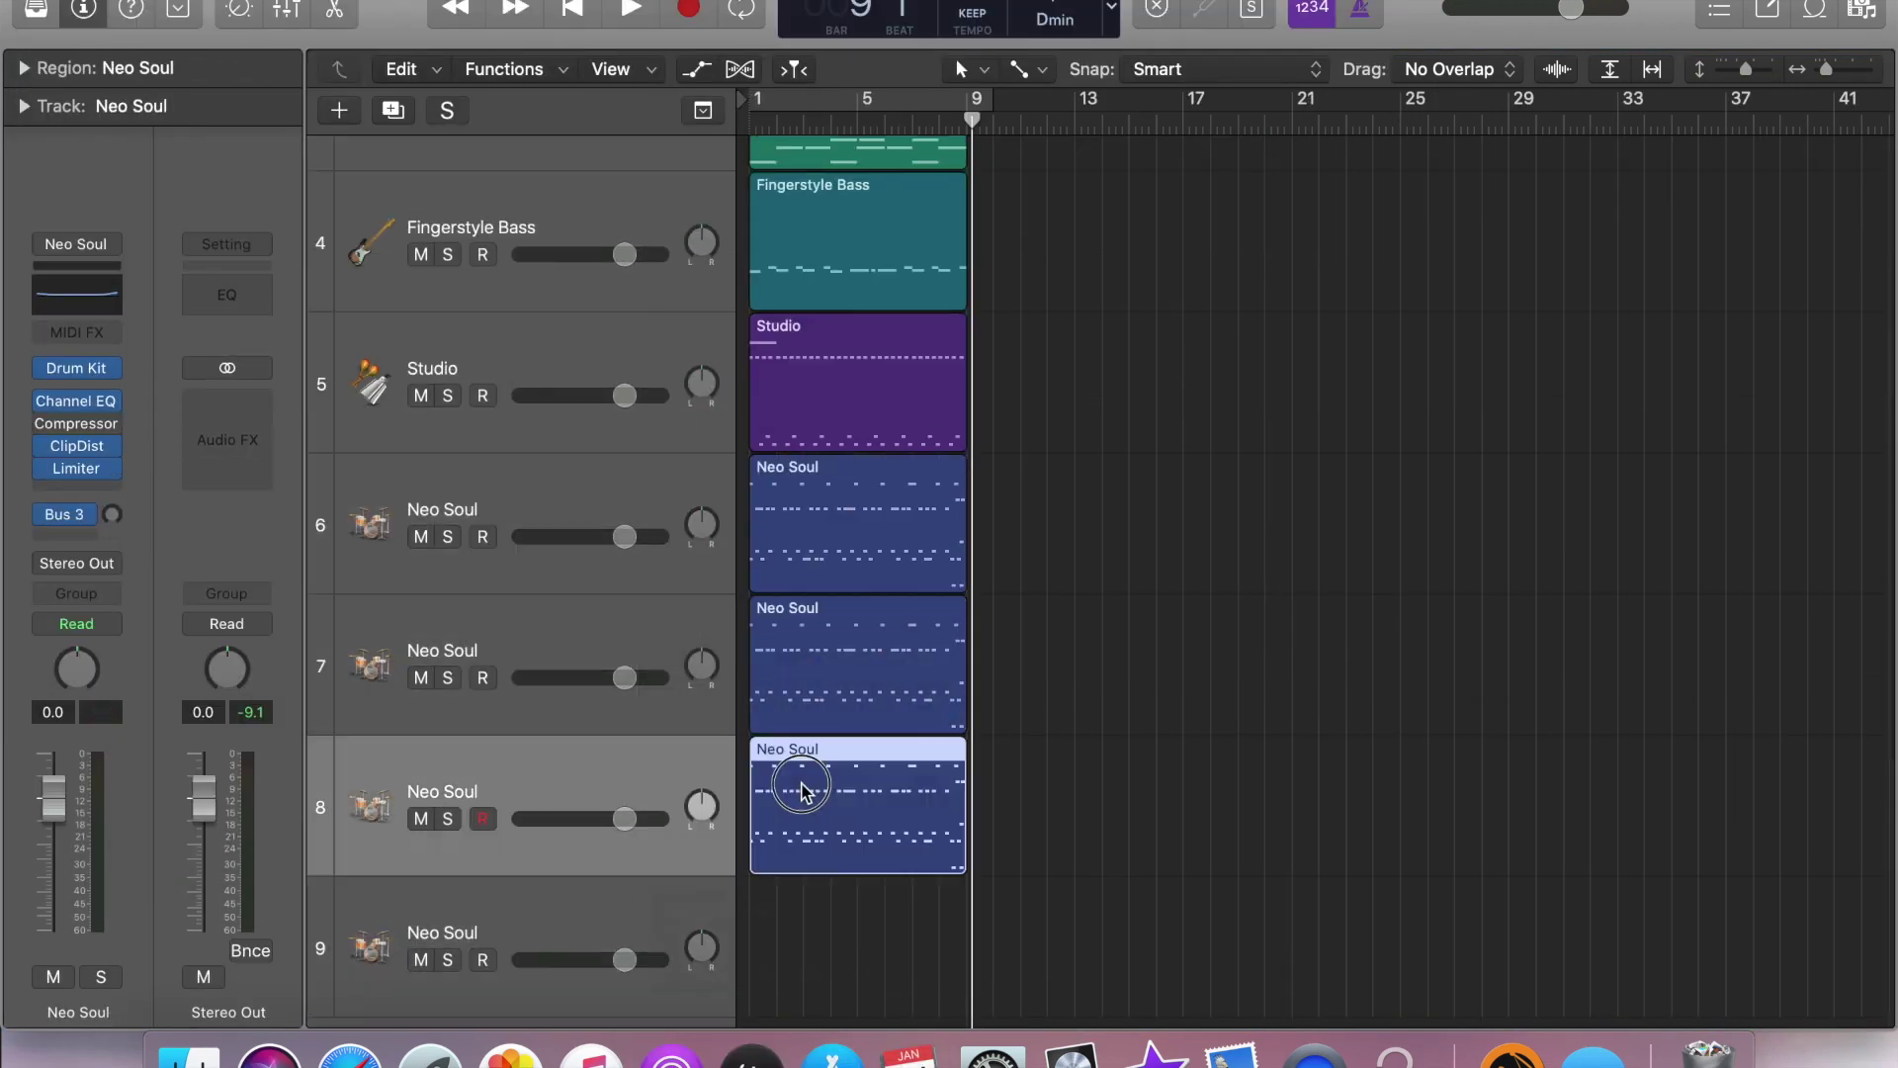
- Name the separated Neo Soul drum tracks Snare, Toms and Hi-Hat
key("e")
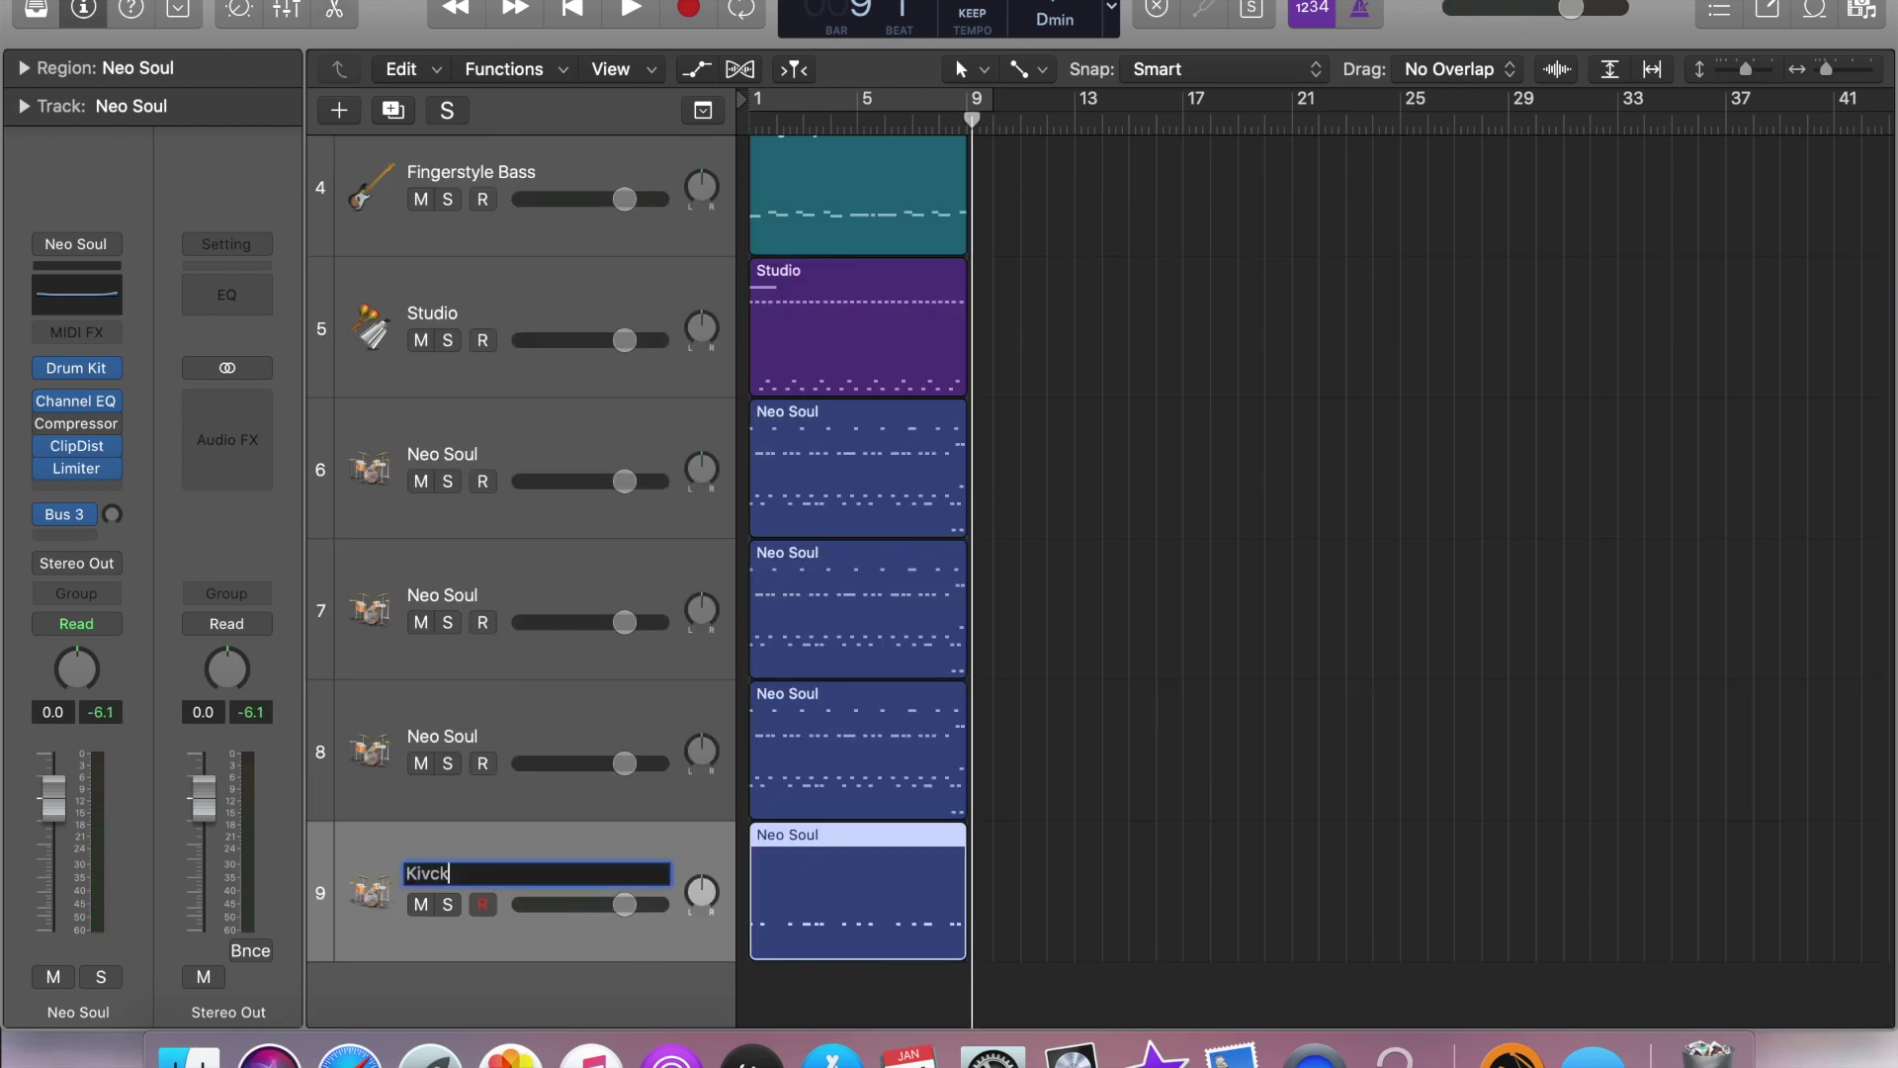
key("shift+Tab")
type("Snare")
key("shift+Tab")
type("Toms")
key("shift+Tab")
type("H")
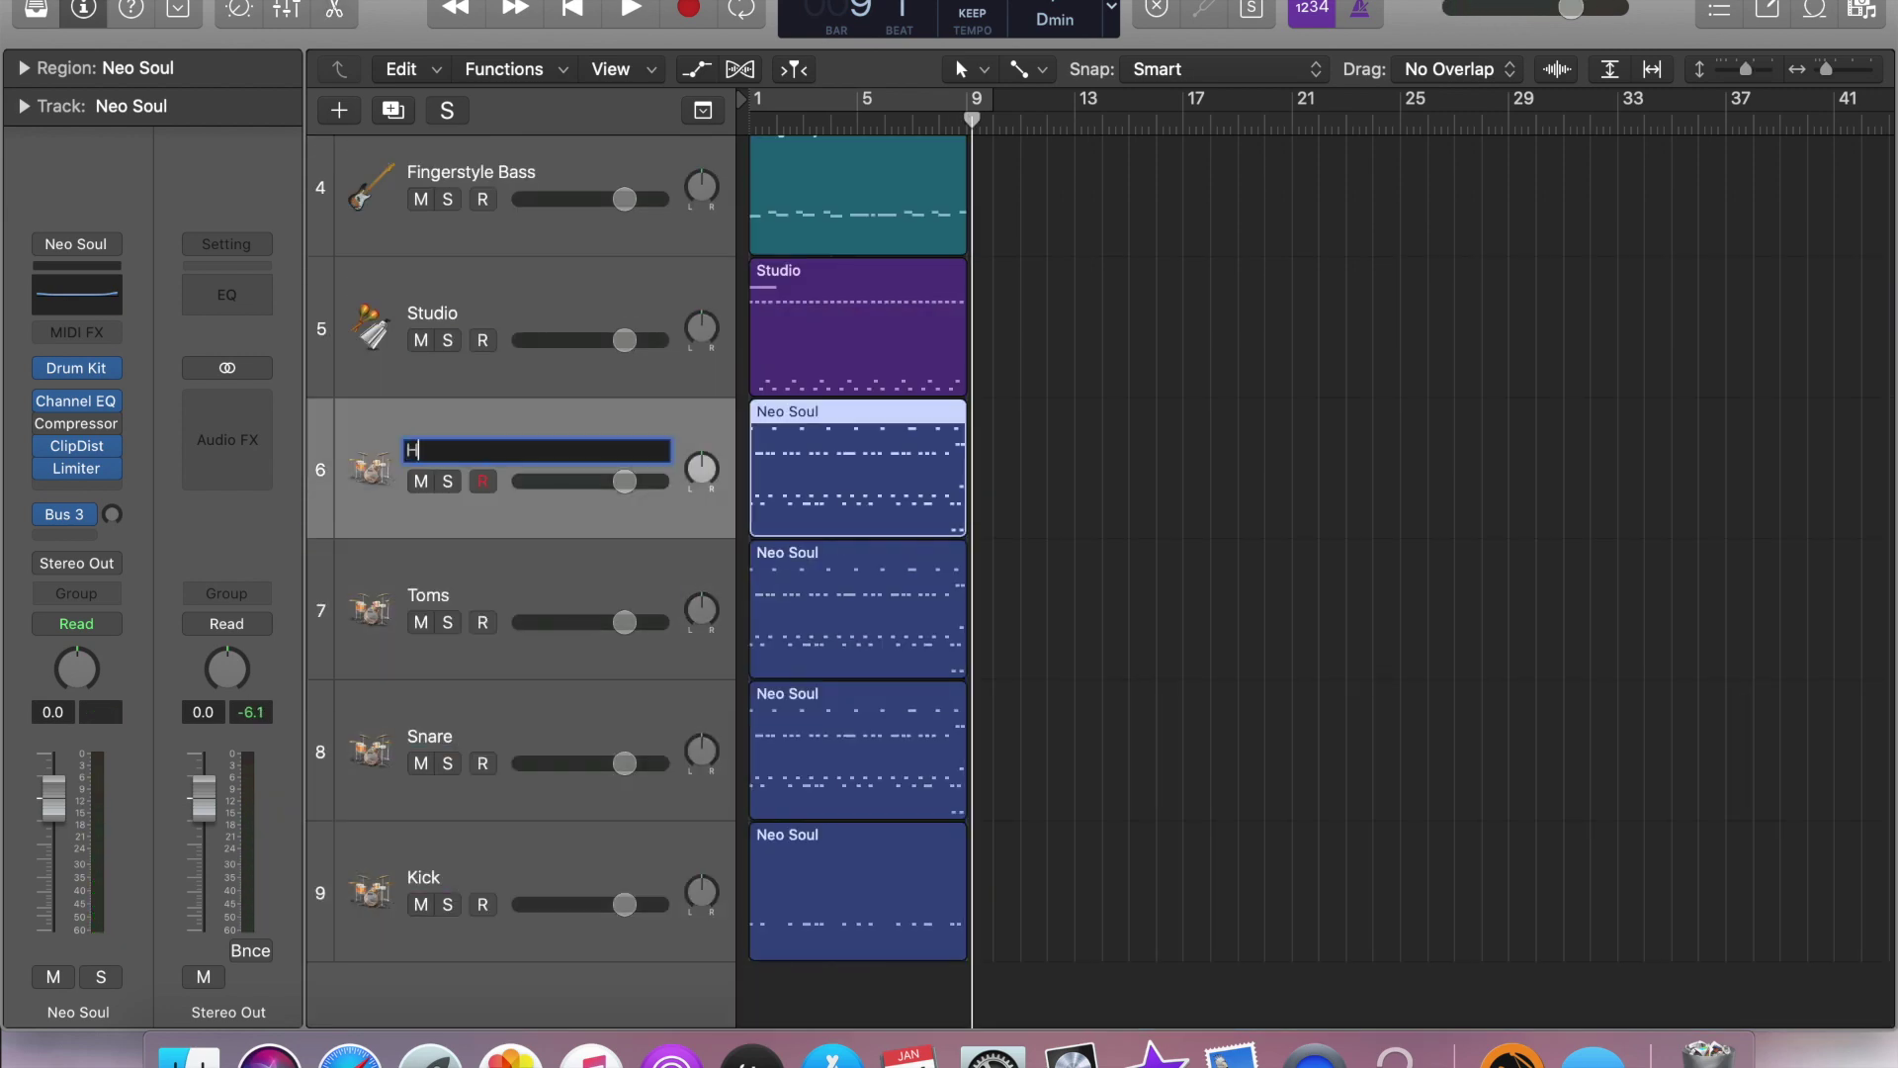
type("i-Hat")
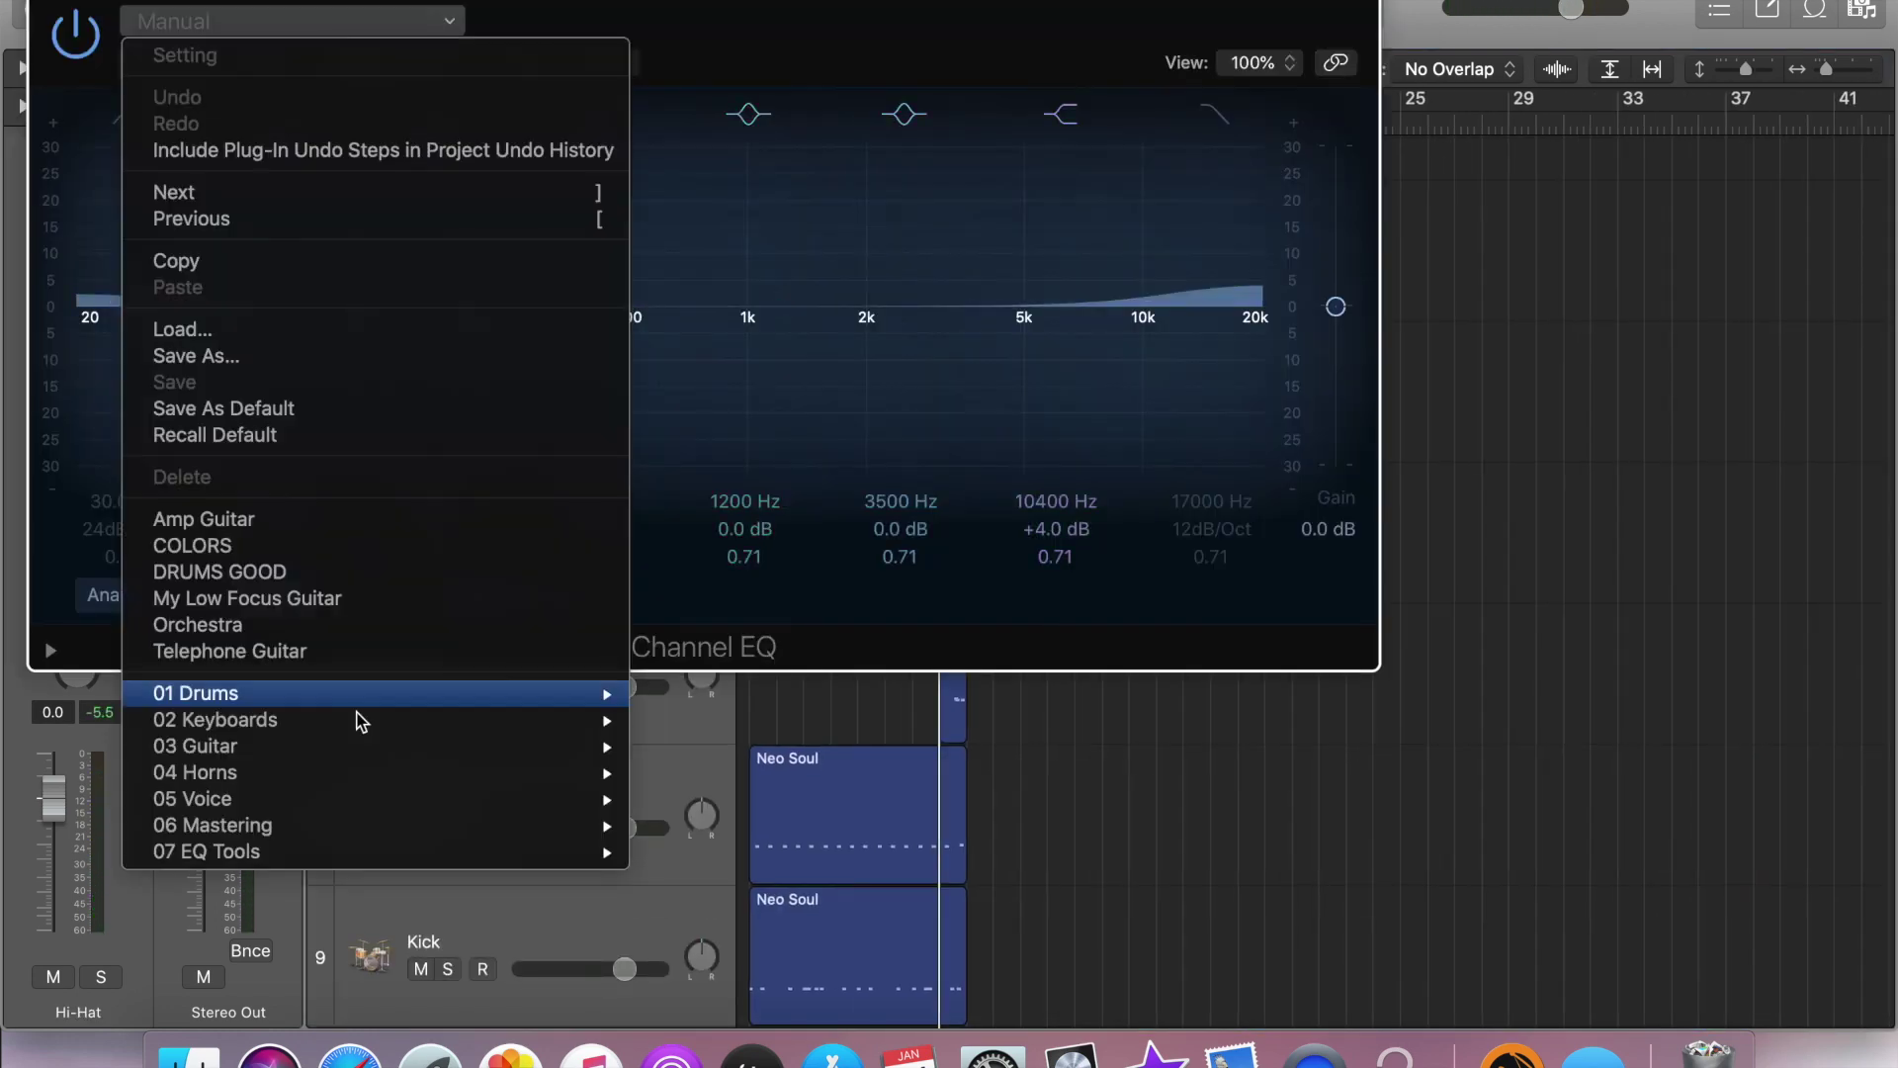
- Scroll the arrangement right to view the drum tracks' regions
mouse_move(340, 705)
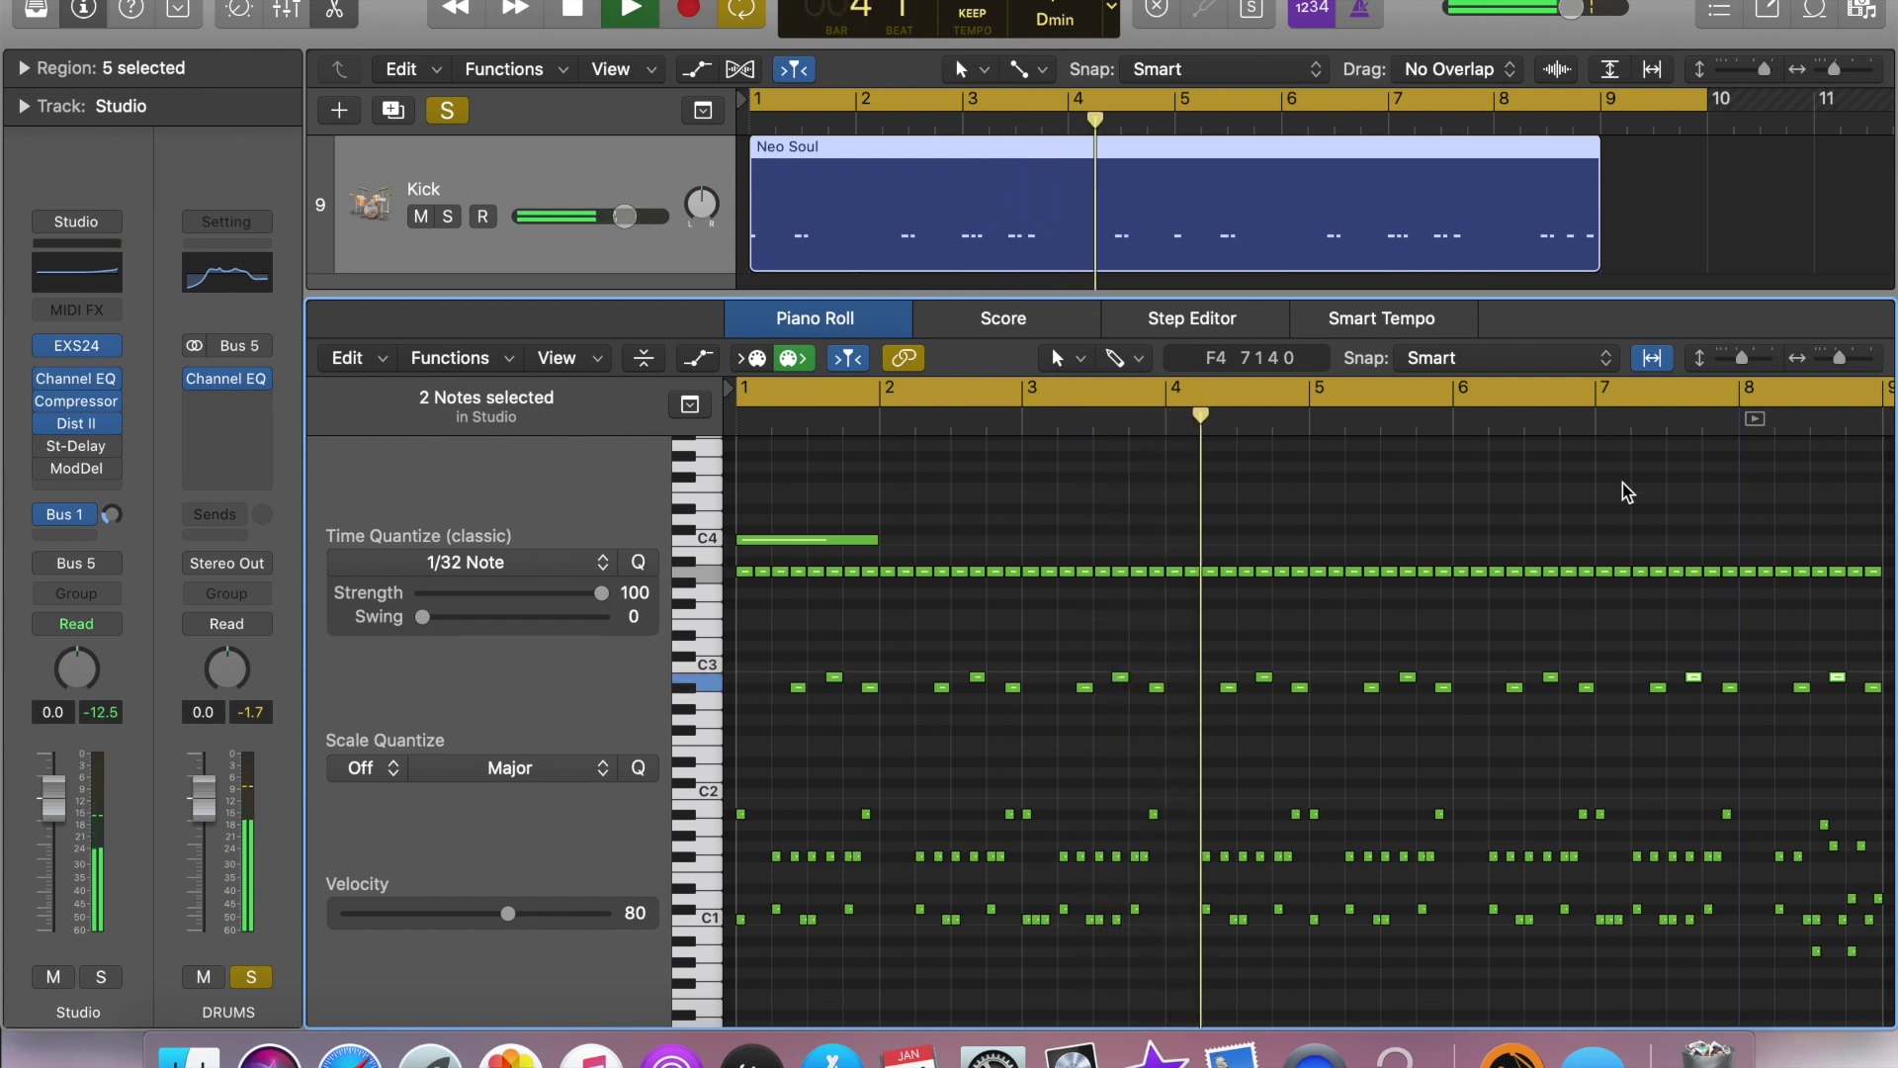
scroll(1626, 493, "right", 3)
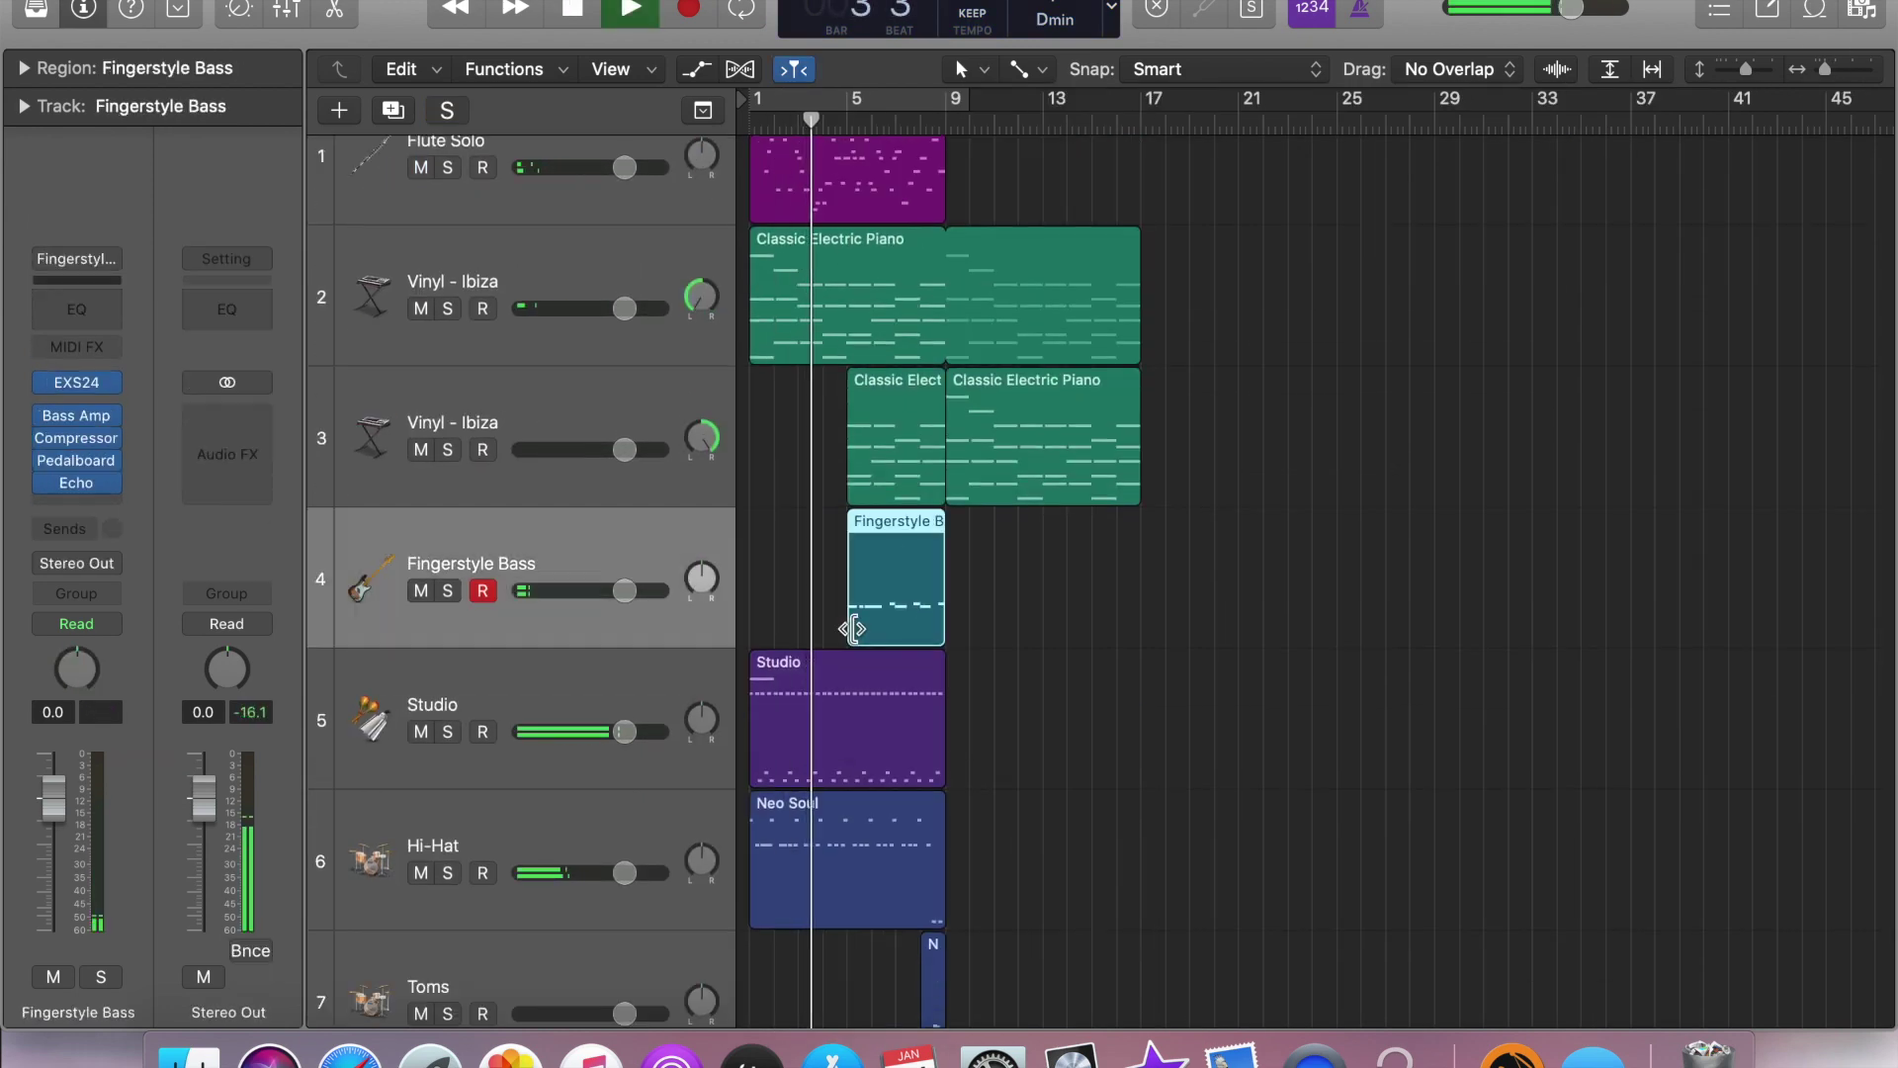
- Select the Snare track's drum region and close the note editor
scroll(1074, 554, "down", 2)
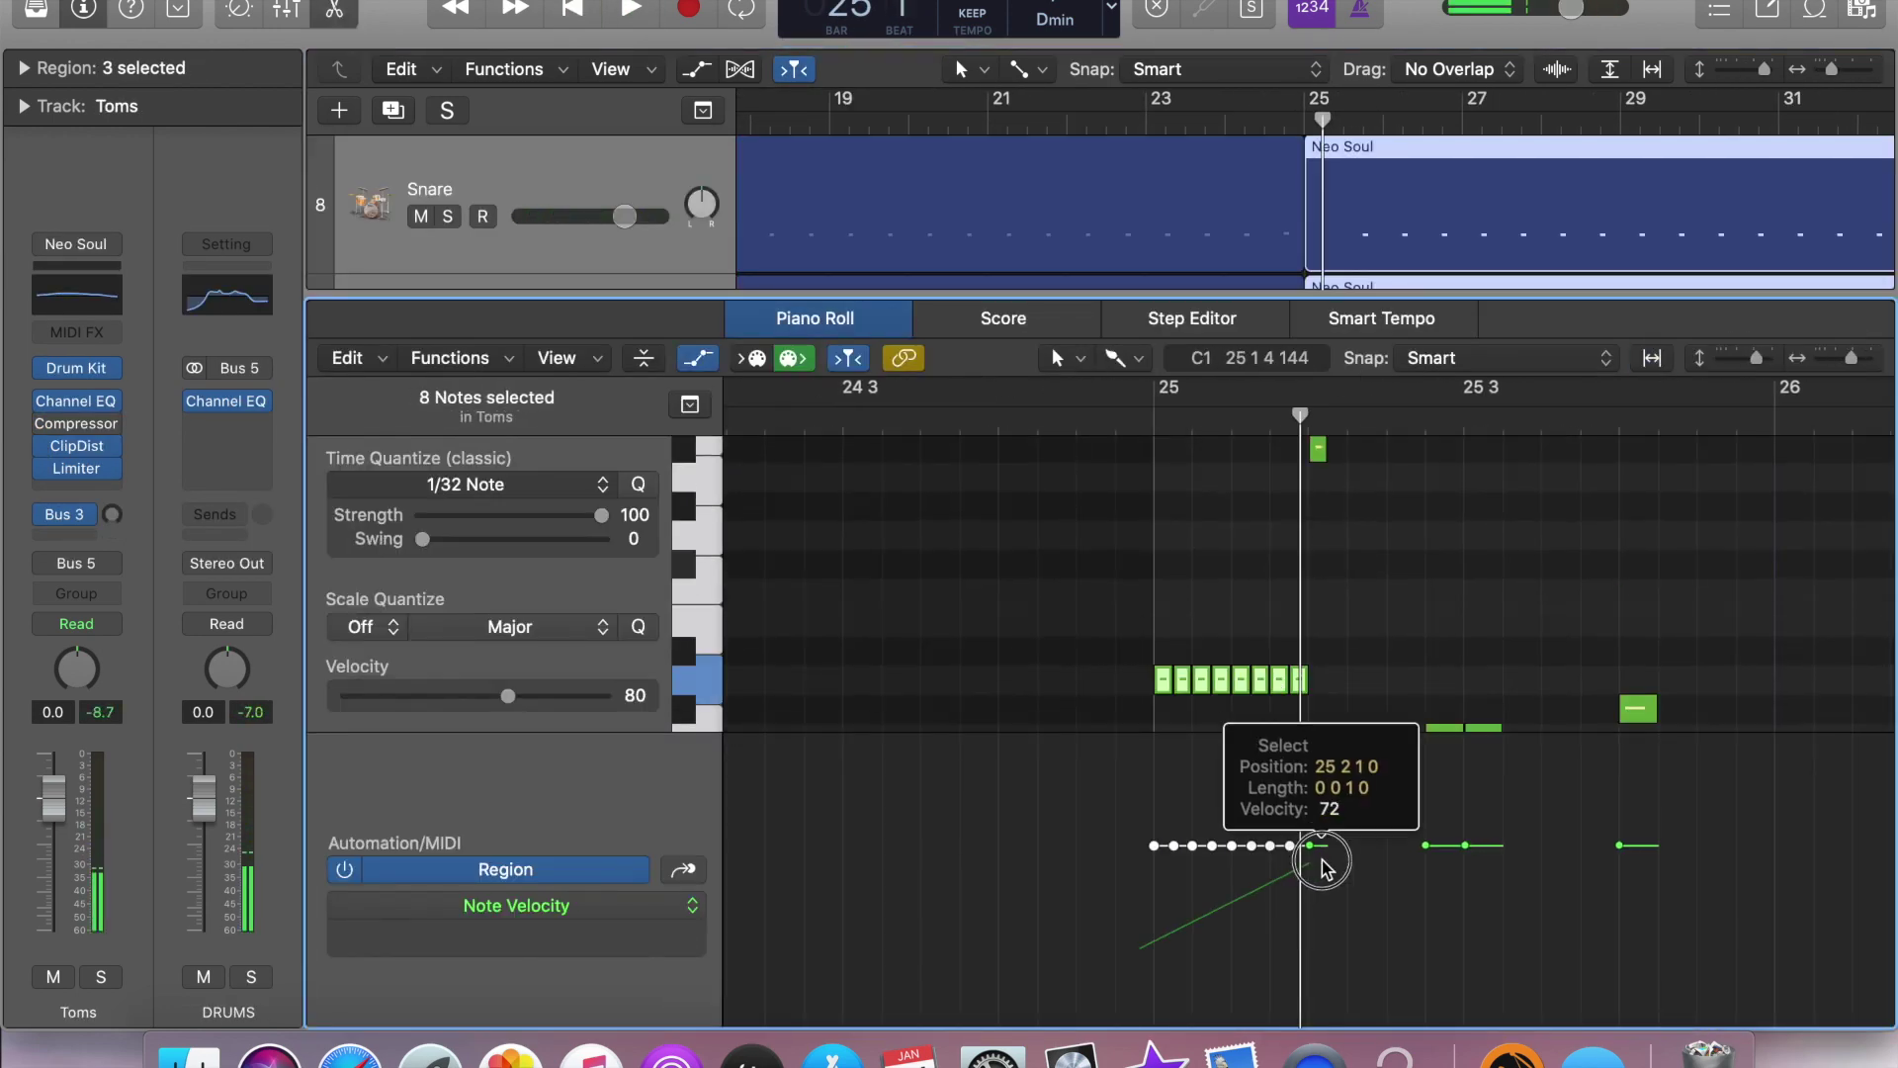
left_click(1402, 195)
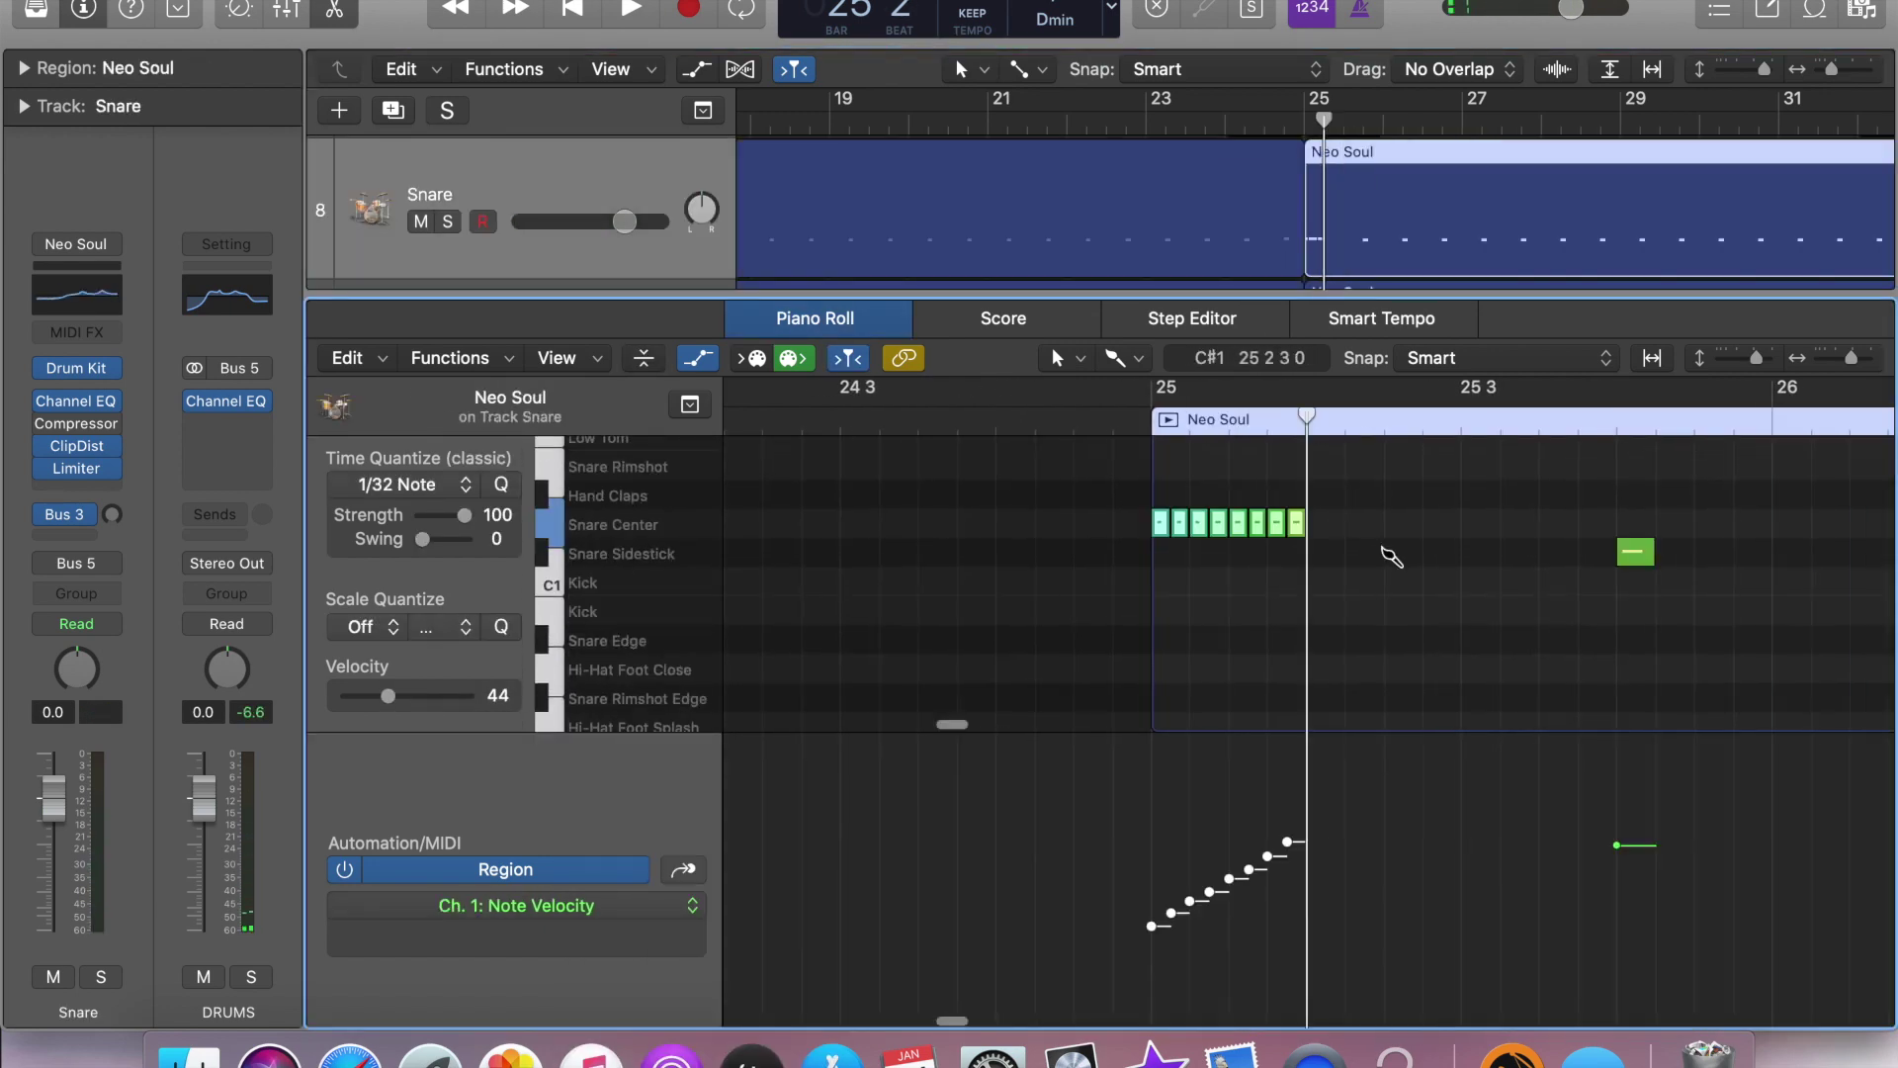
key("e")
key("e")
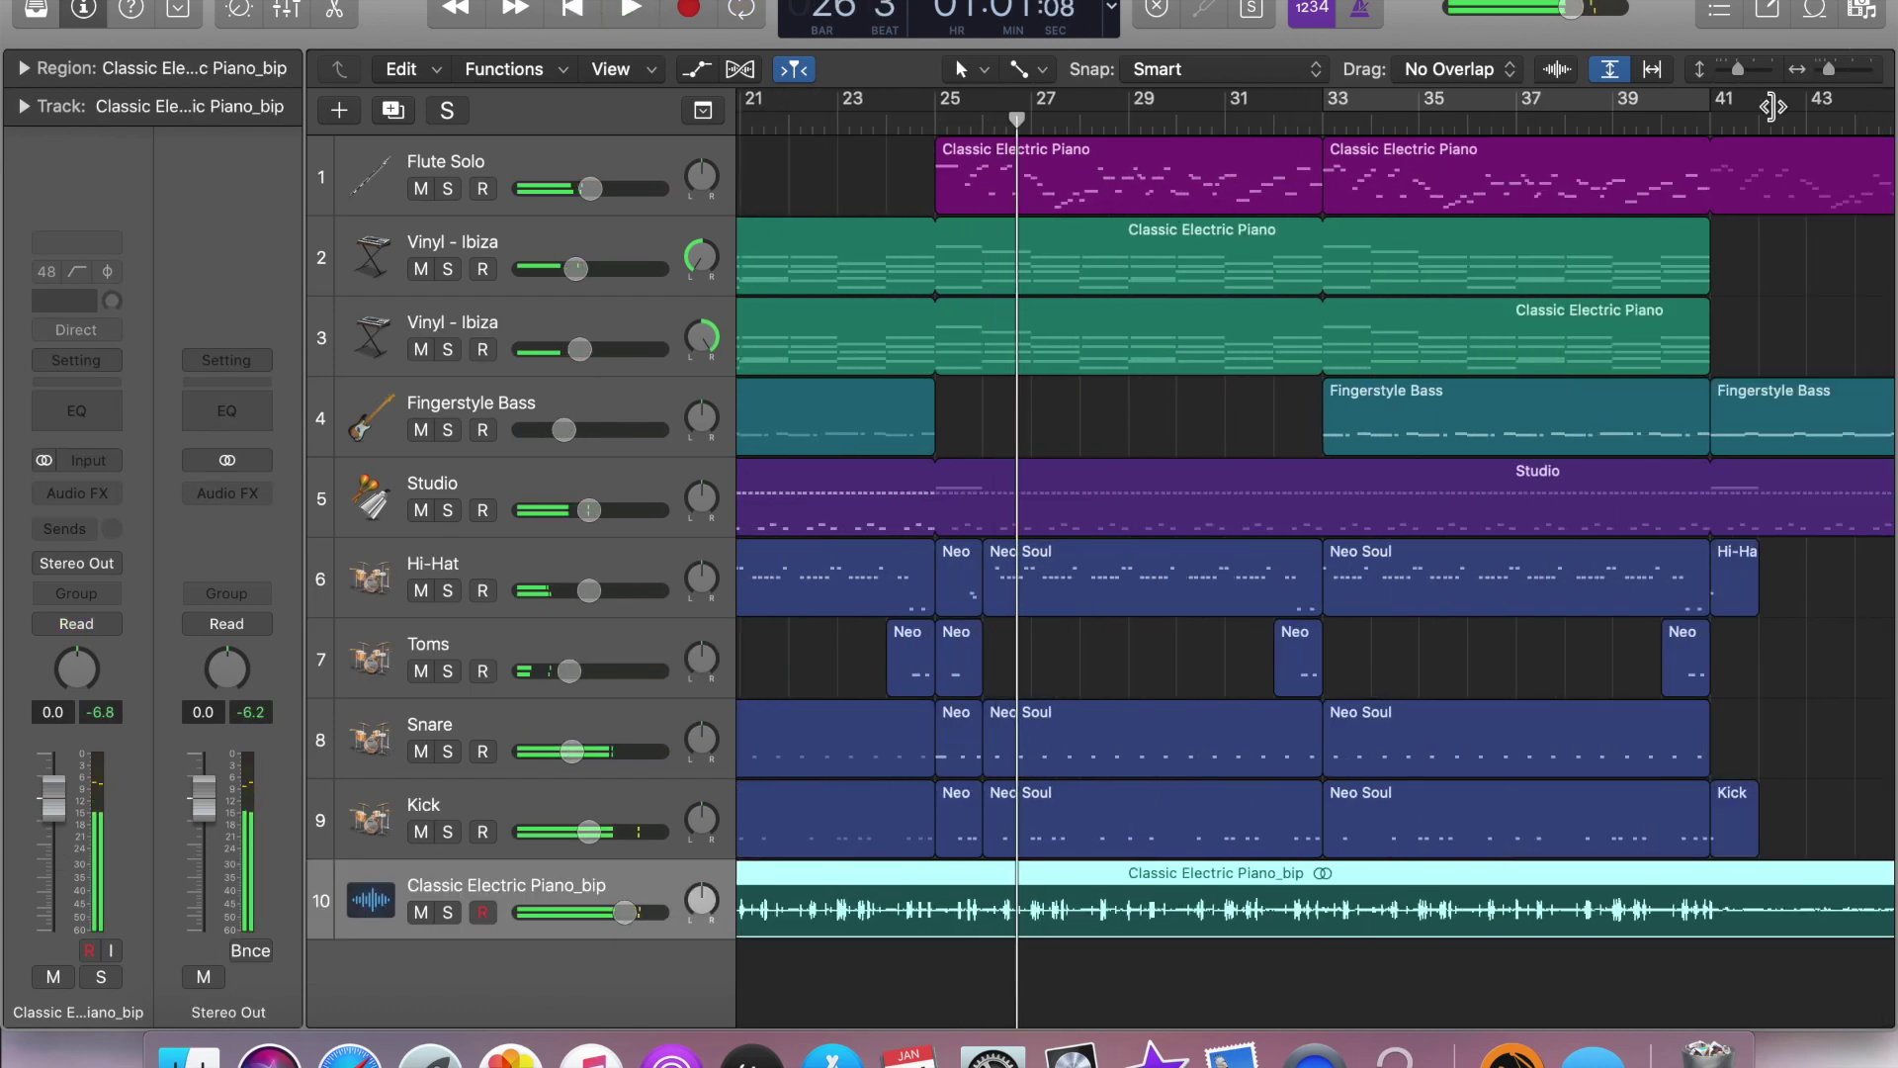
- Split the soloed bounced piano audio at bar 25 and stretch a crossfade across the cut
key("super+t")
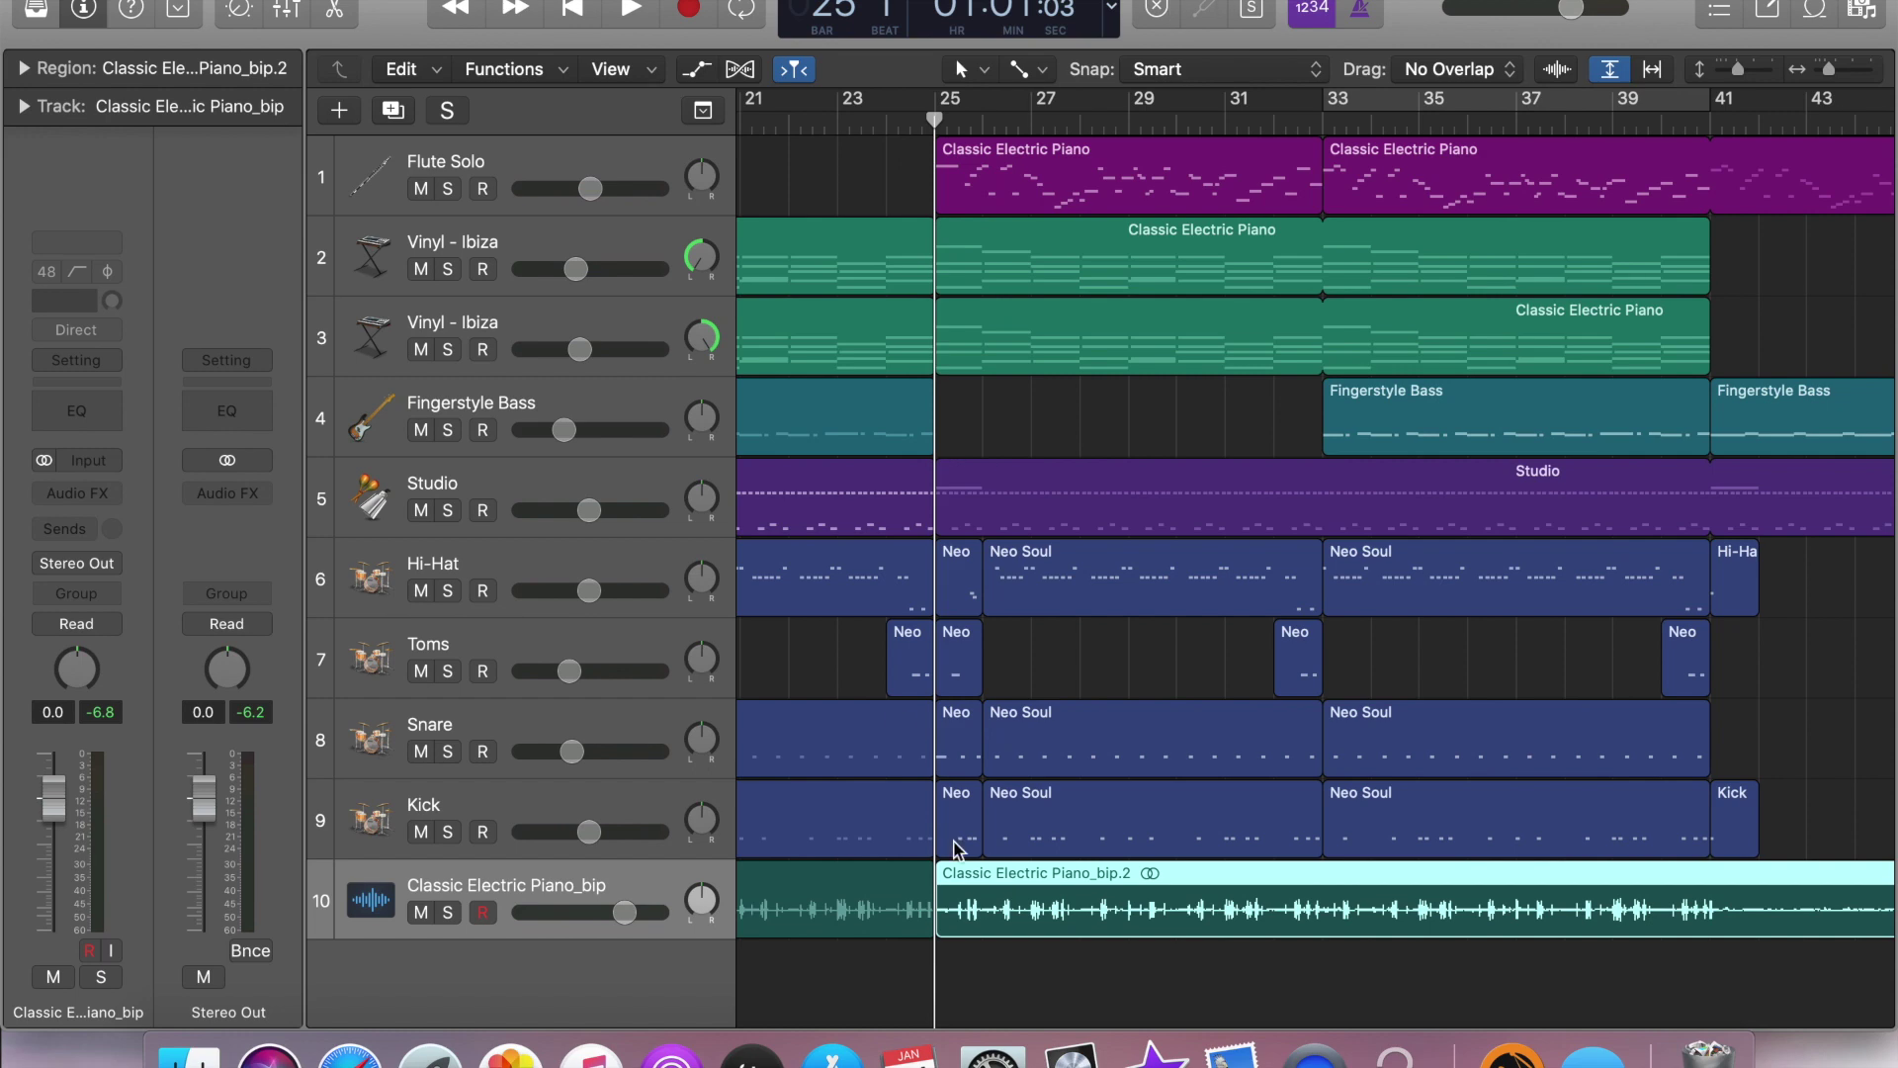
key("t")
left_click(866, 914)
scroll(866, 914, "up", 3)
left_click(1056, 921)
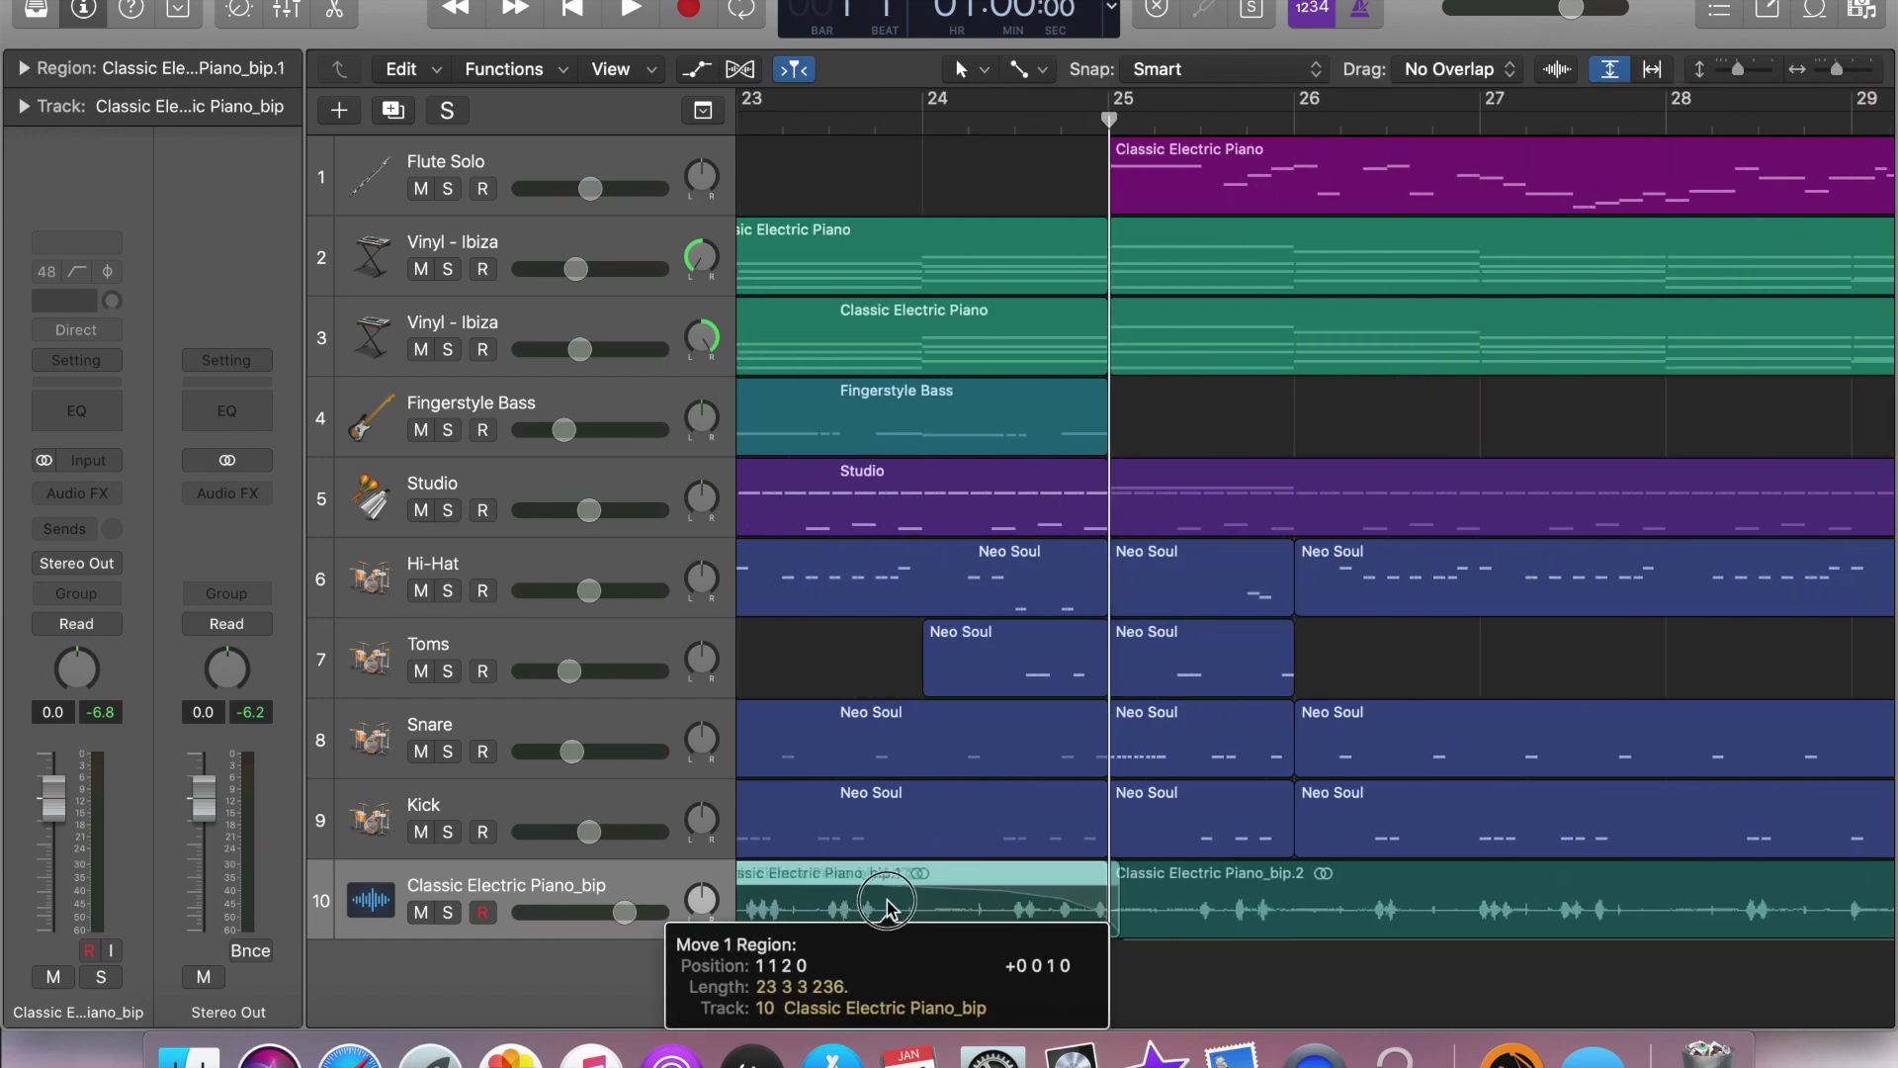
key("space")
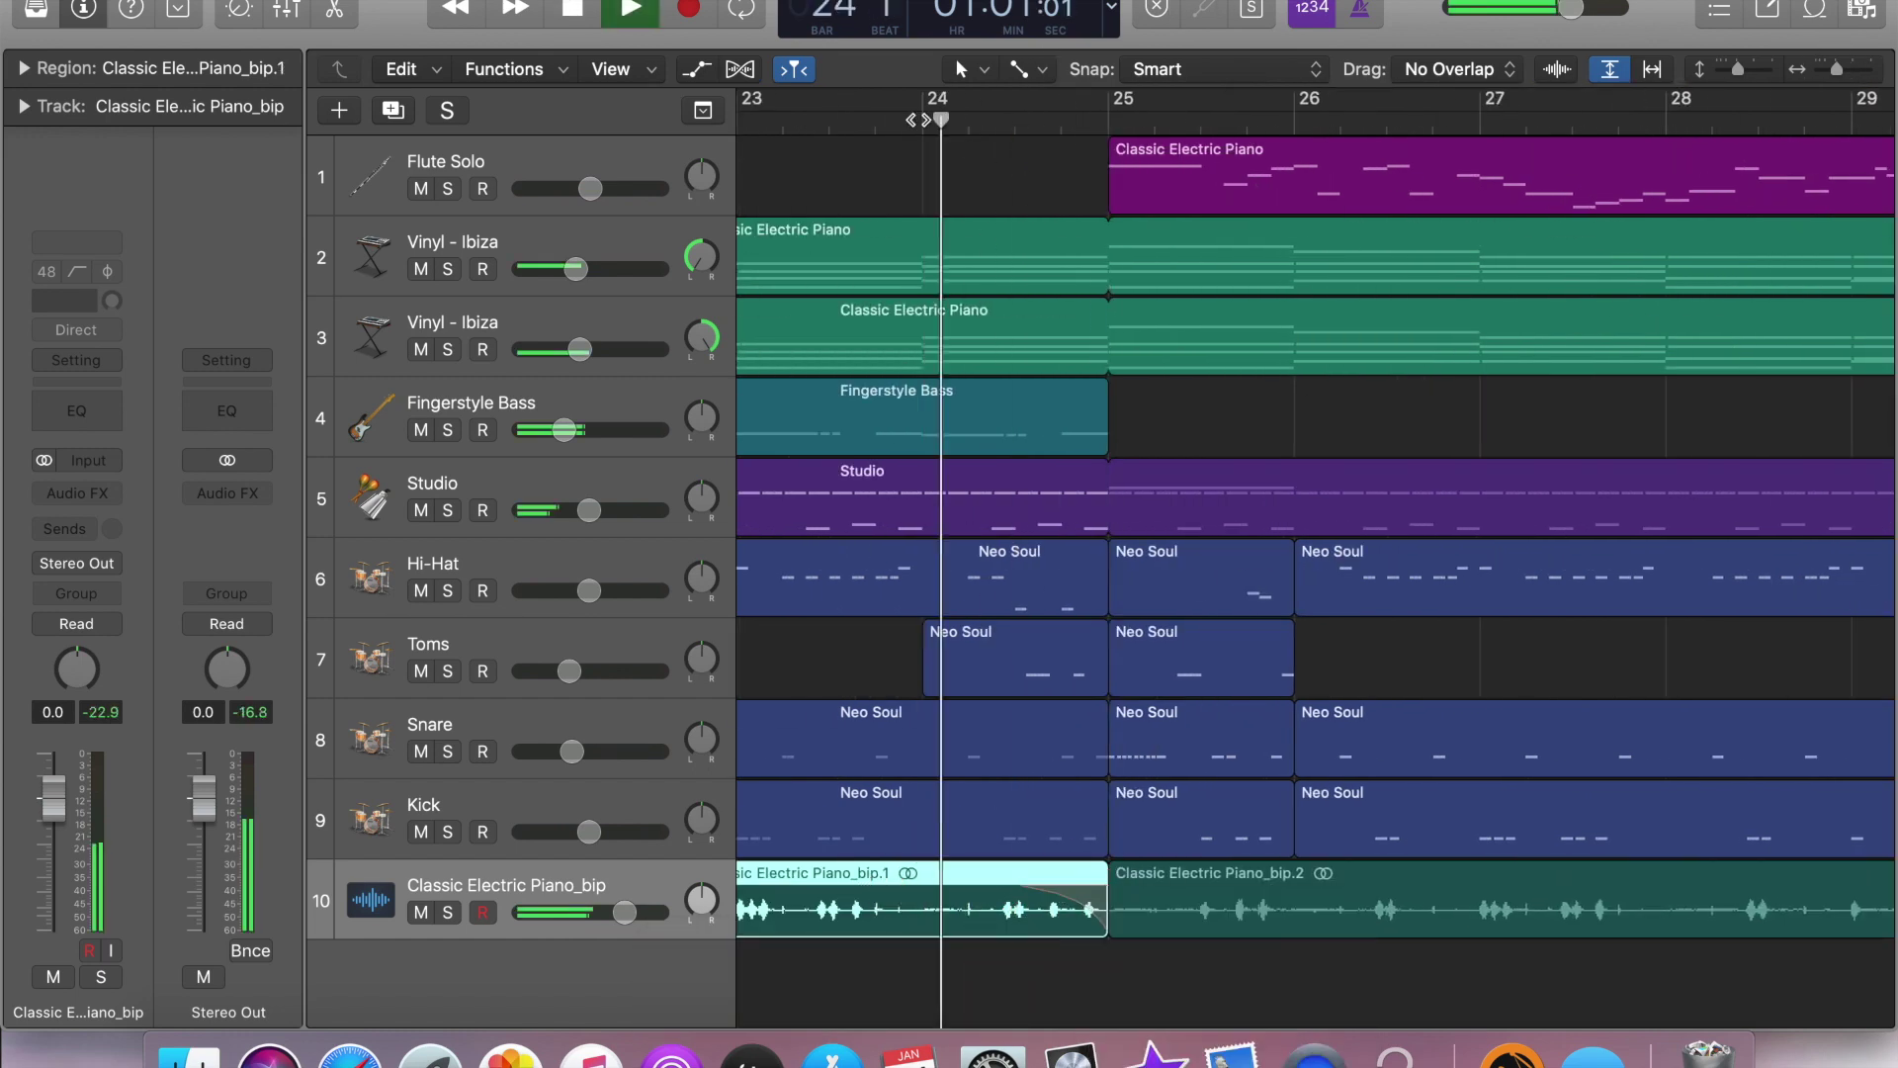
left_click(1122, 905, "shift")
key("ctrl+s")
left_click(1074, 926)
key("space")
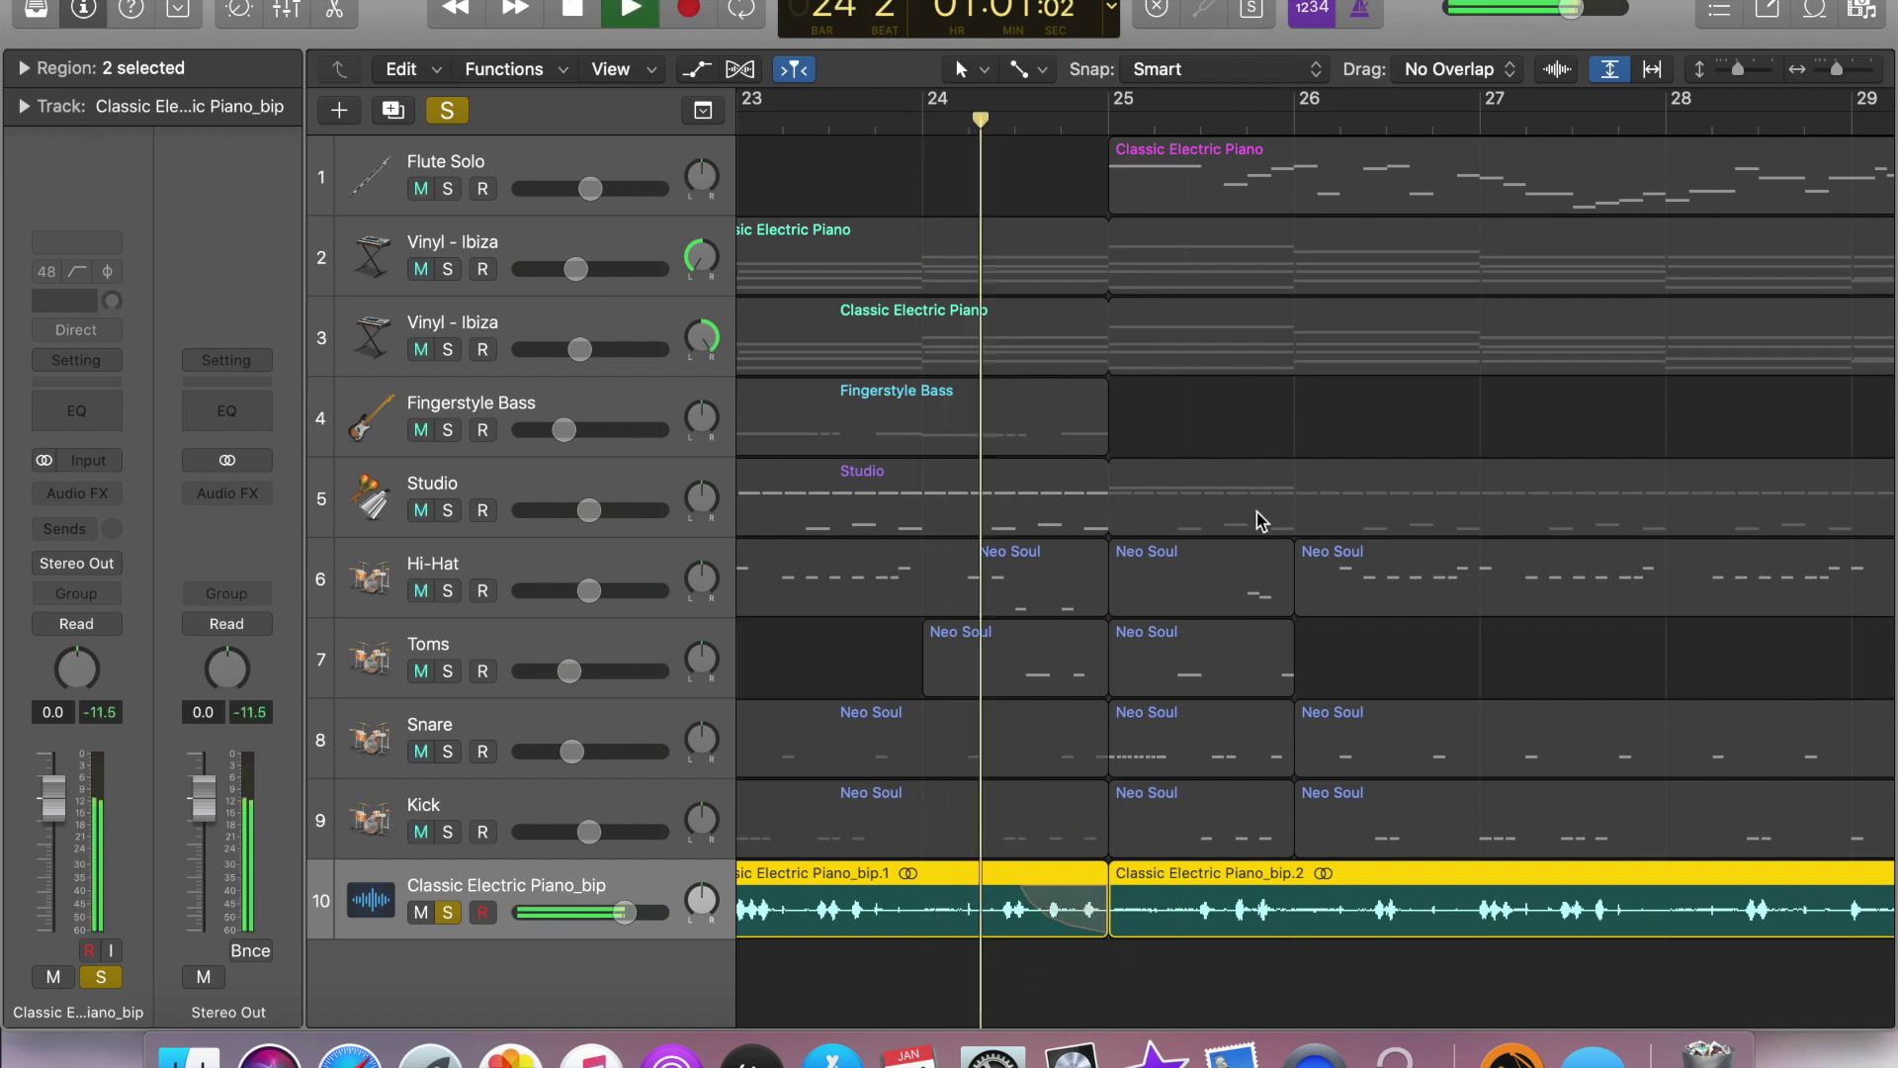
left_click(1093, 911)
left_click(1220, 126)
left_click_drag(1183, 913, 1177, 913)
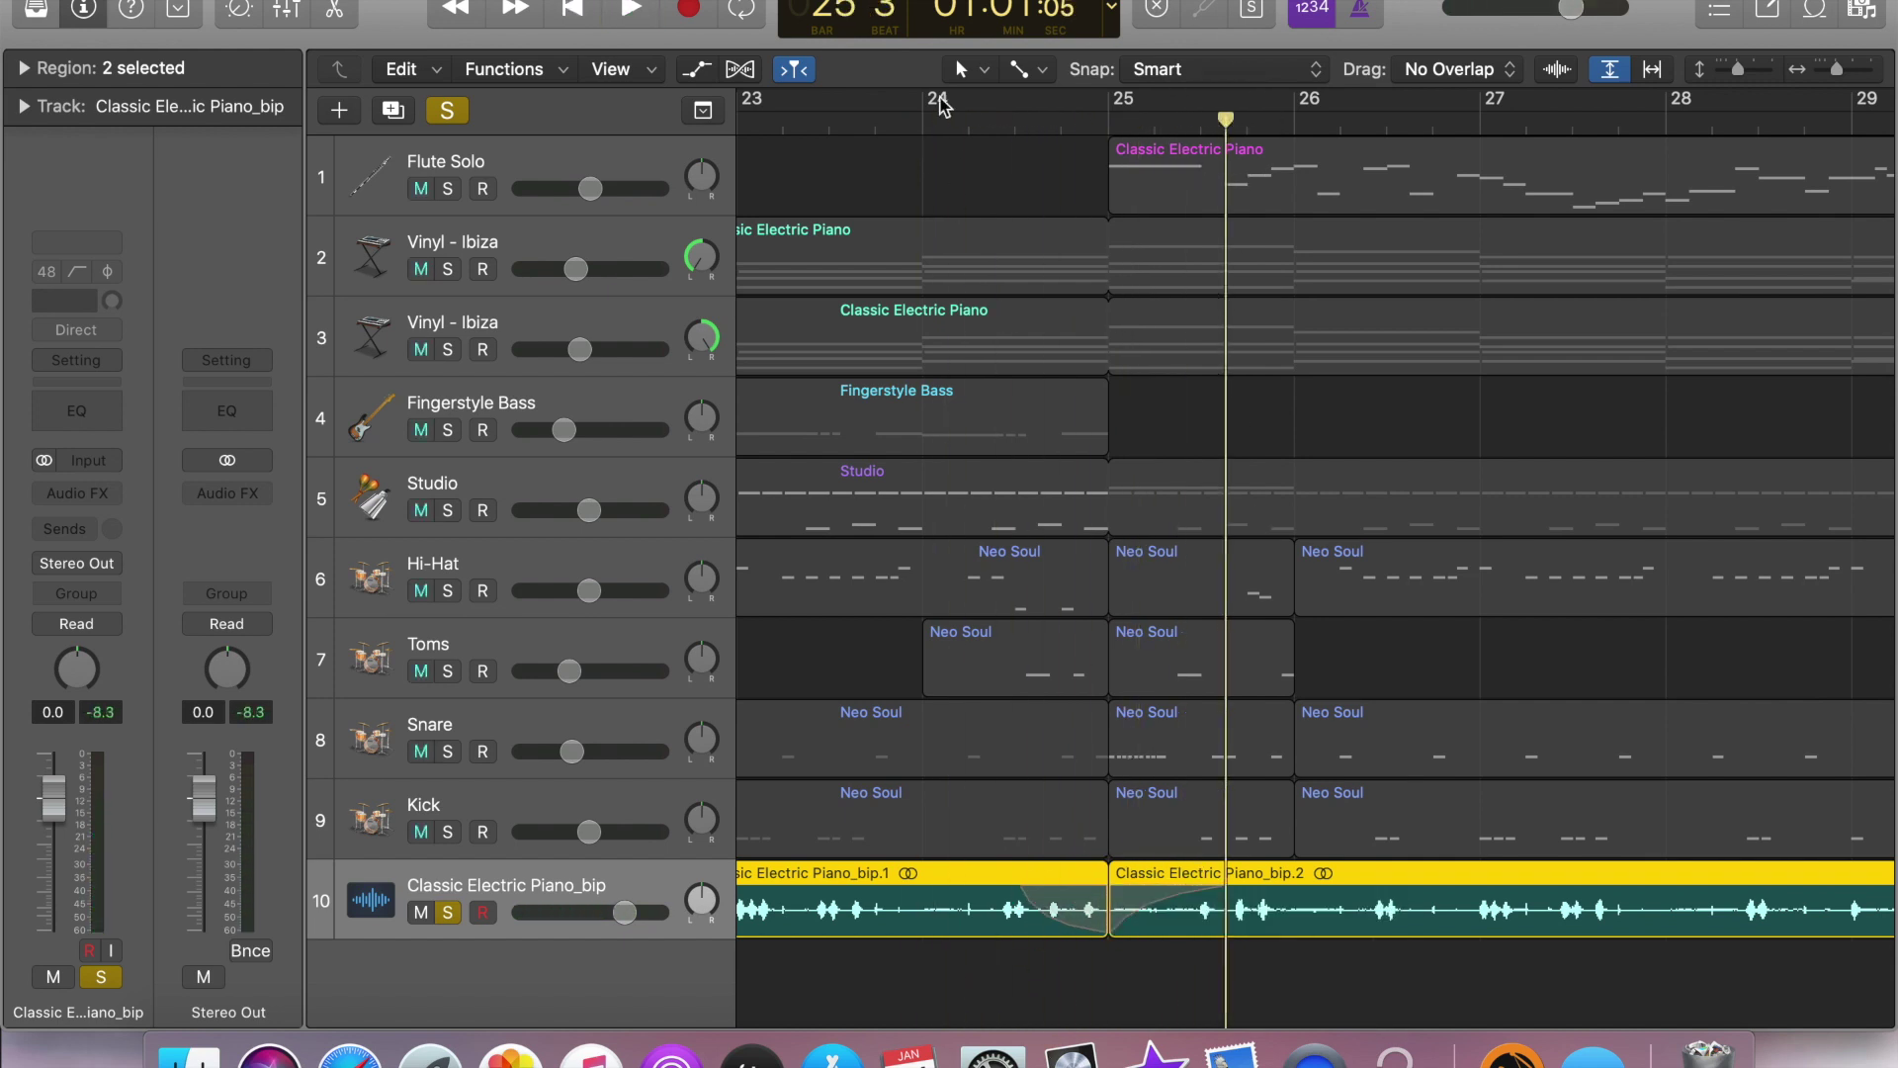
- Loop, zoom and audition the bars around the bar 25 split to check the crossfade
key("space")
key("space")
key("space")
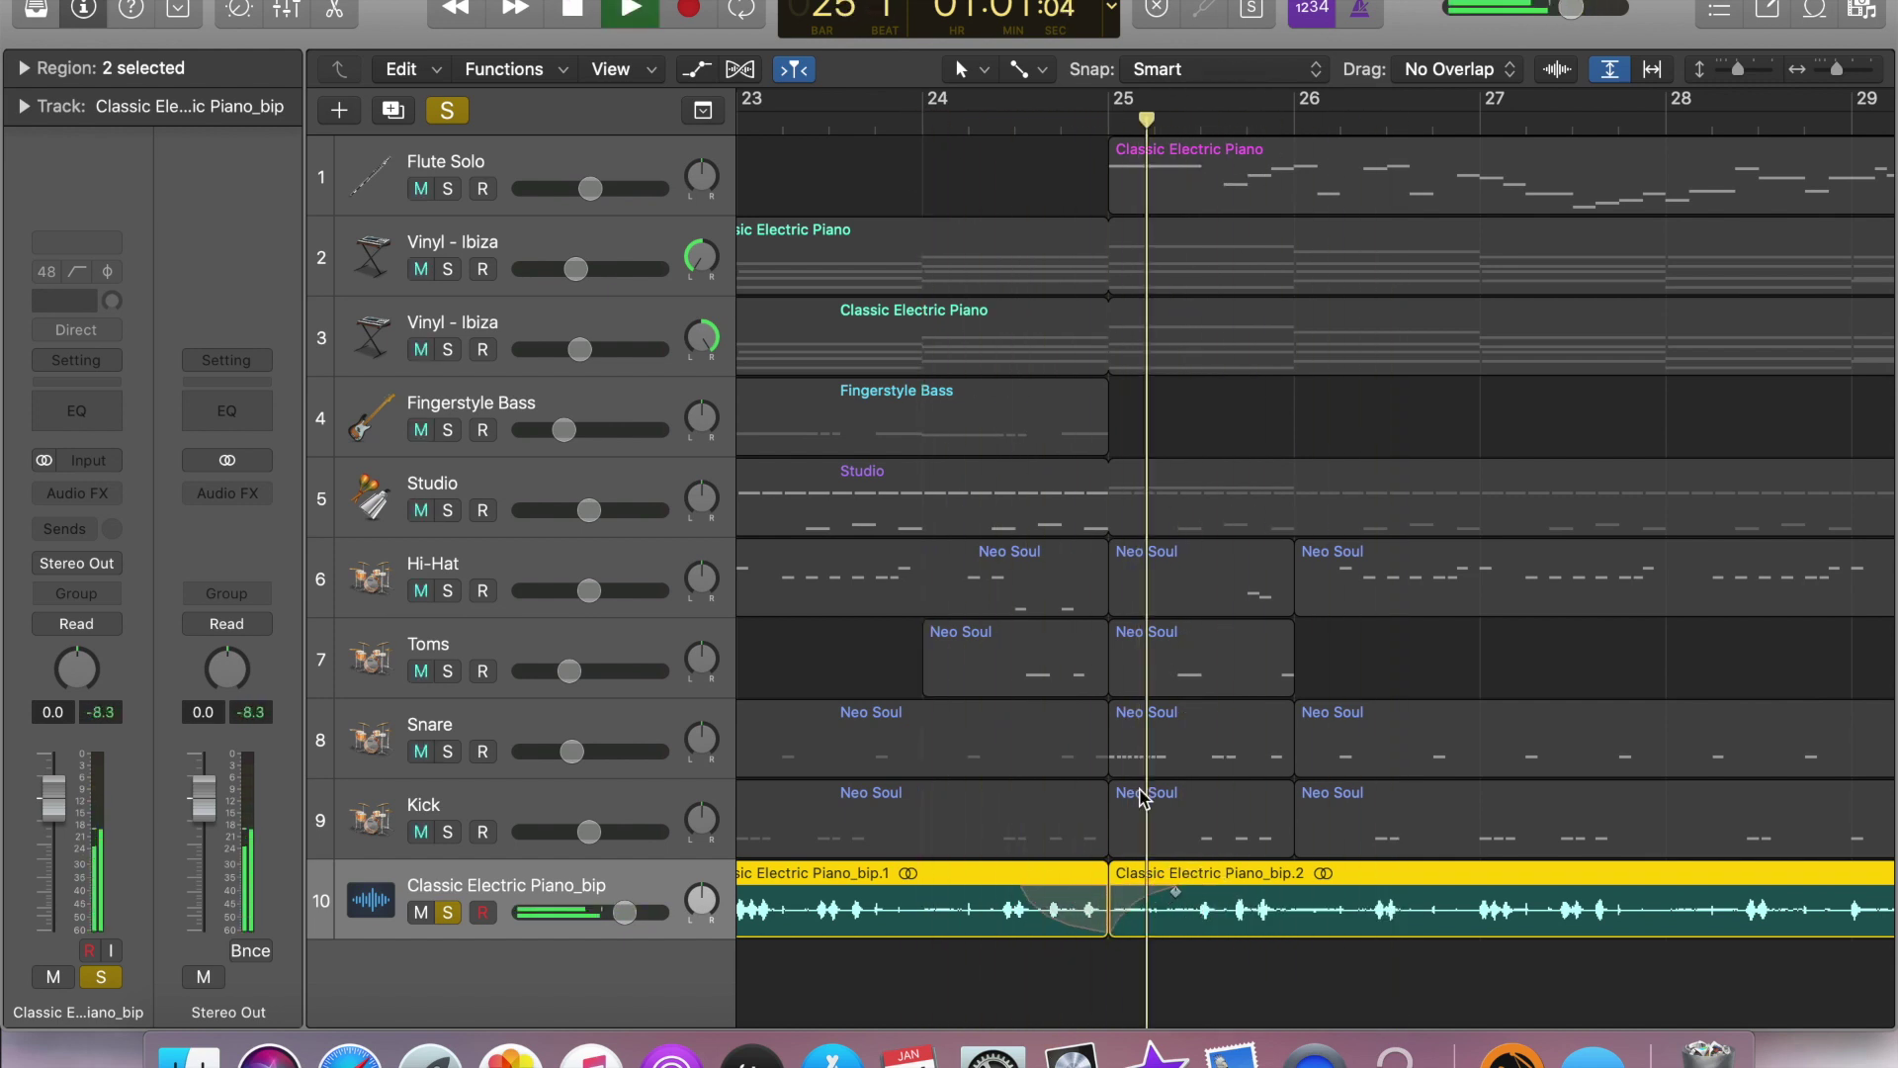
left_click(1137, 732)
left_click_drag(878, 99, 1340, 99)
key("space")
left_click(1002, 89)
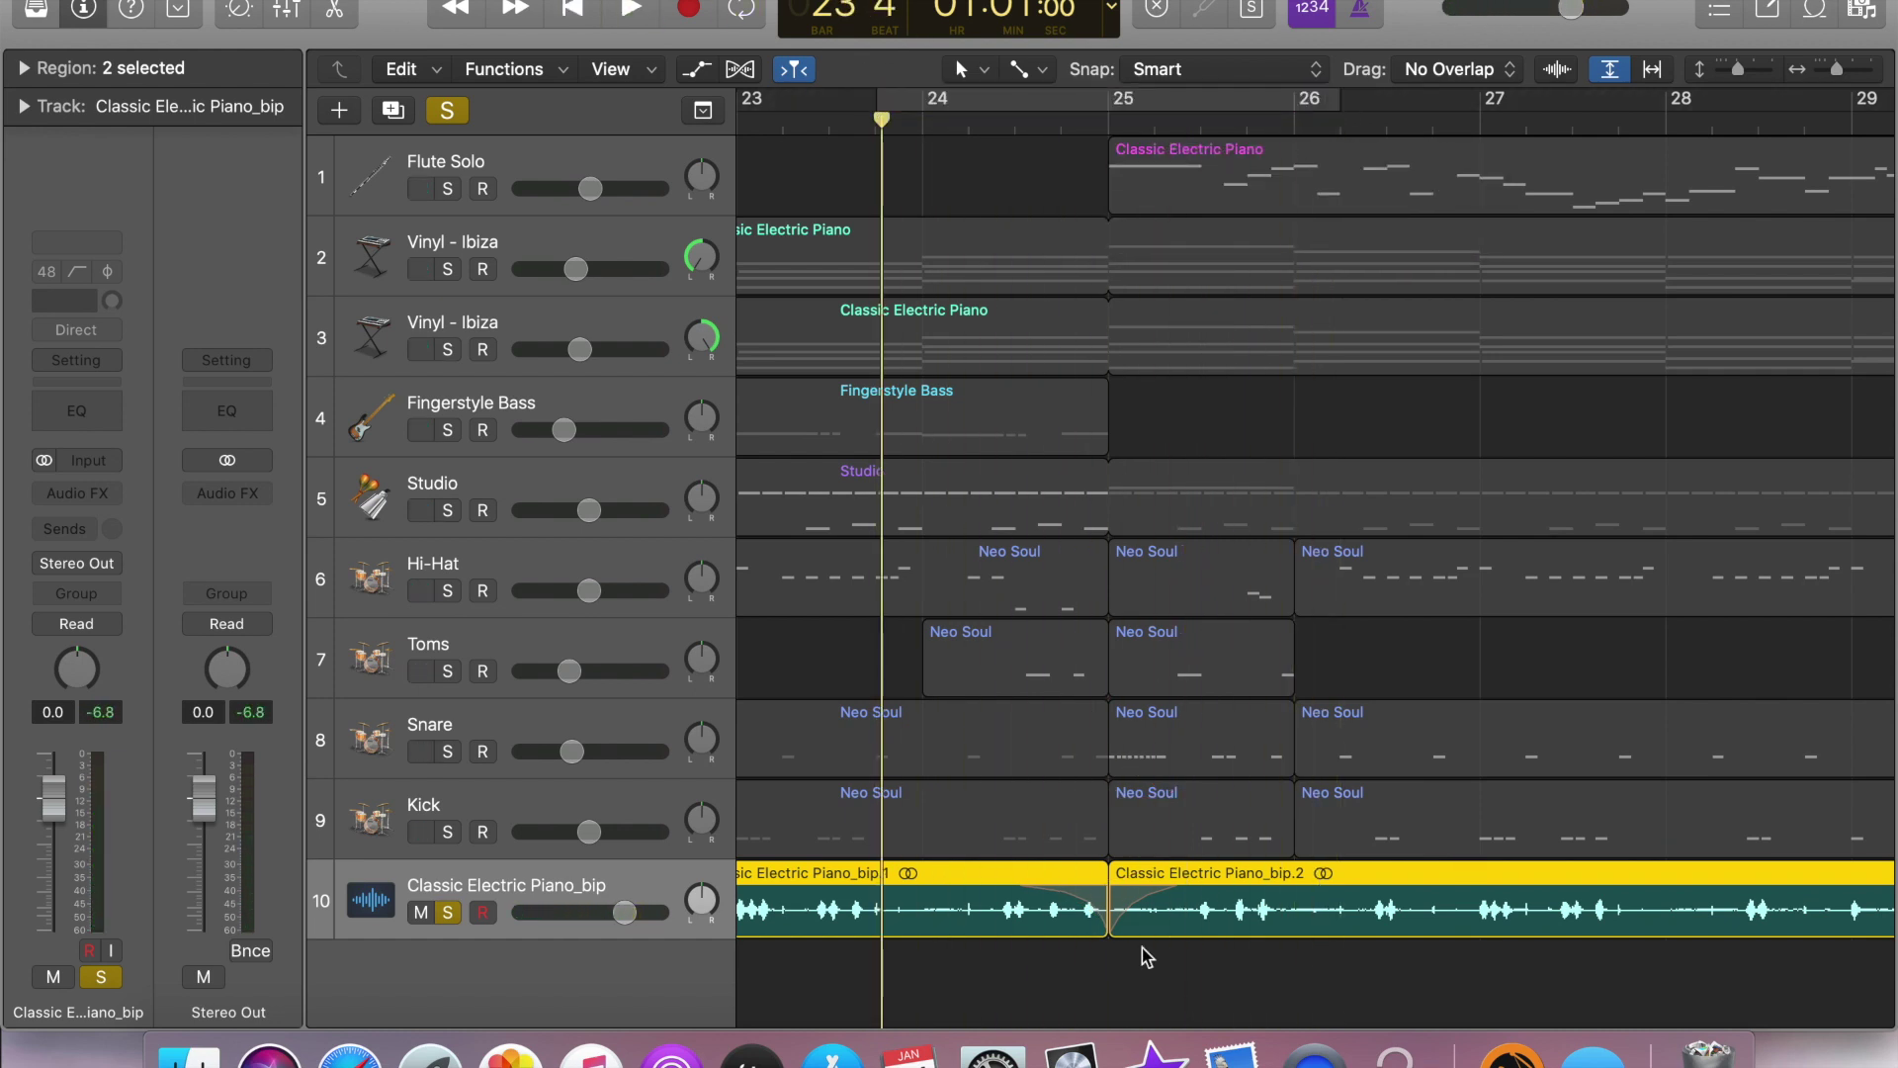
key("space")
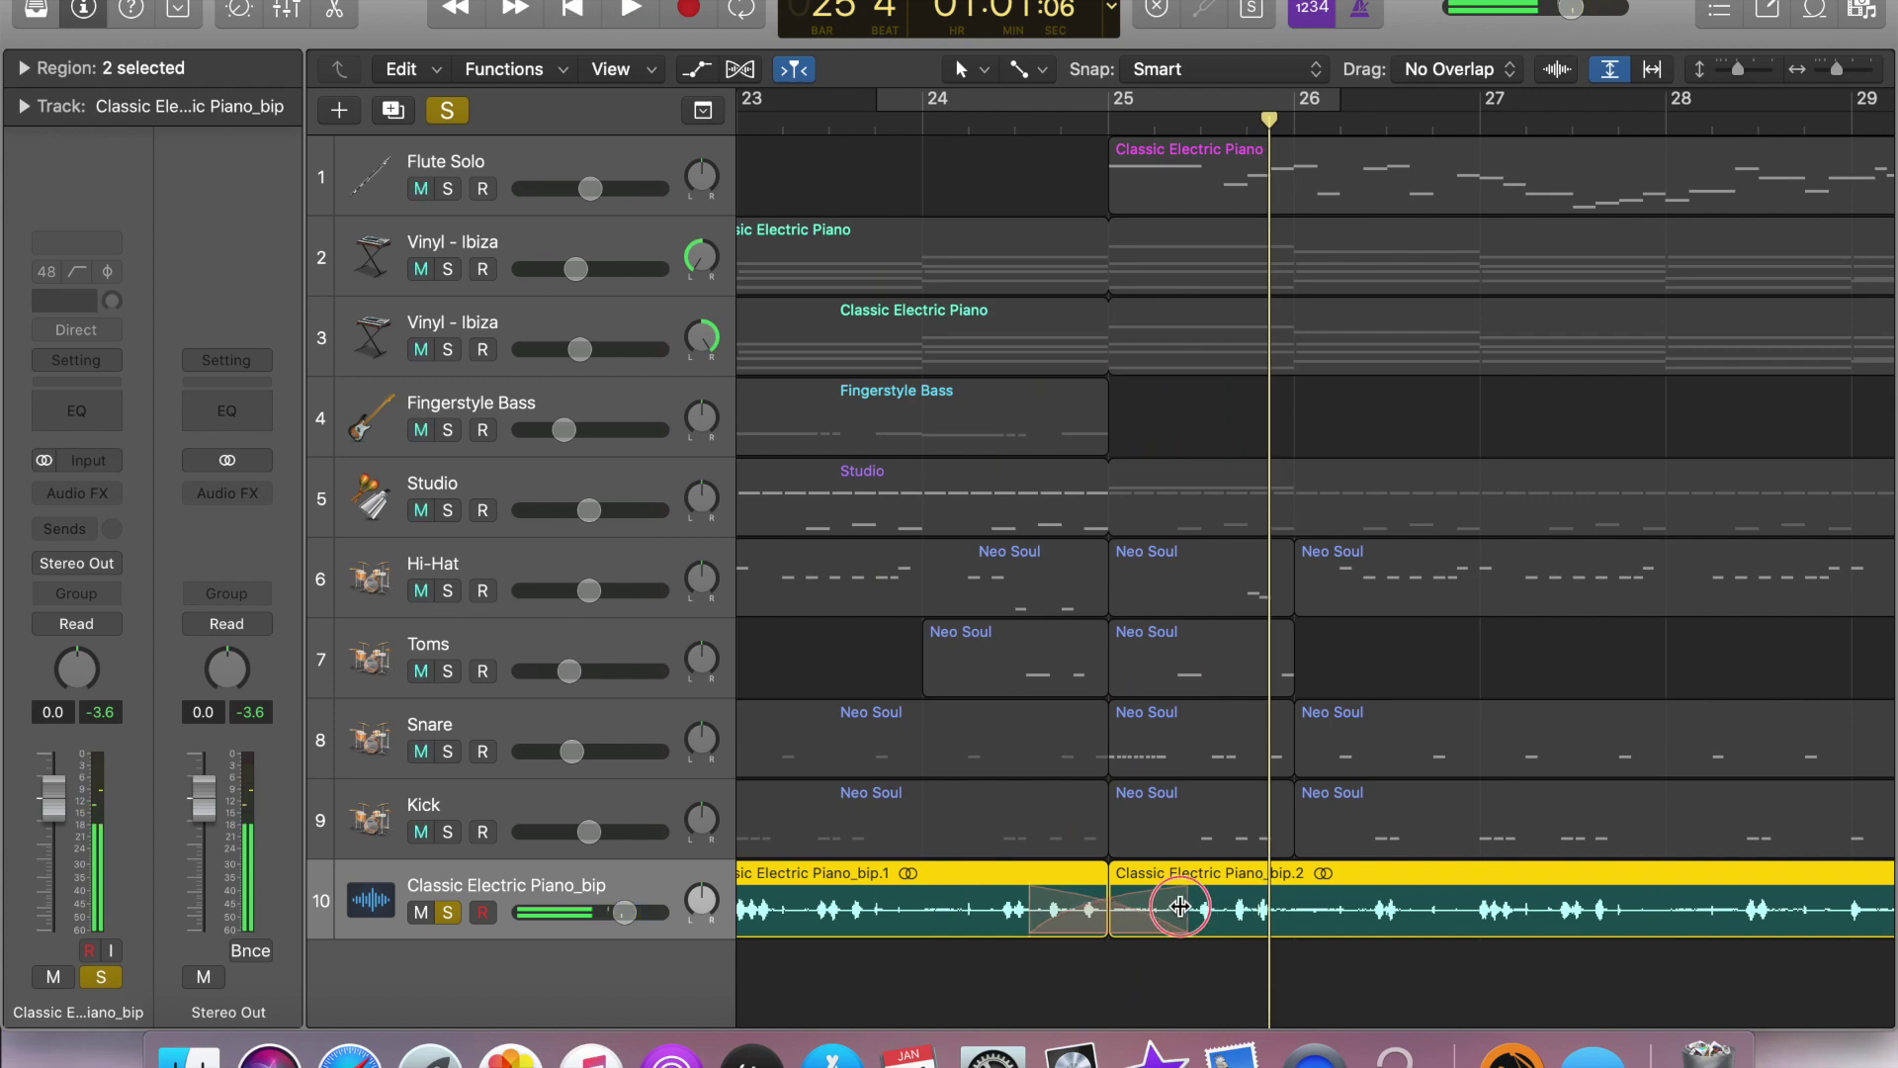
key("space")
key("super+Right")
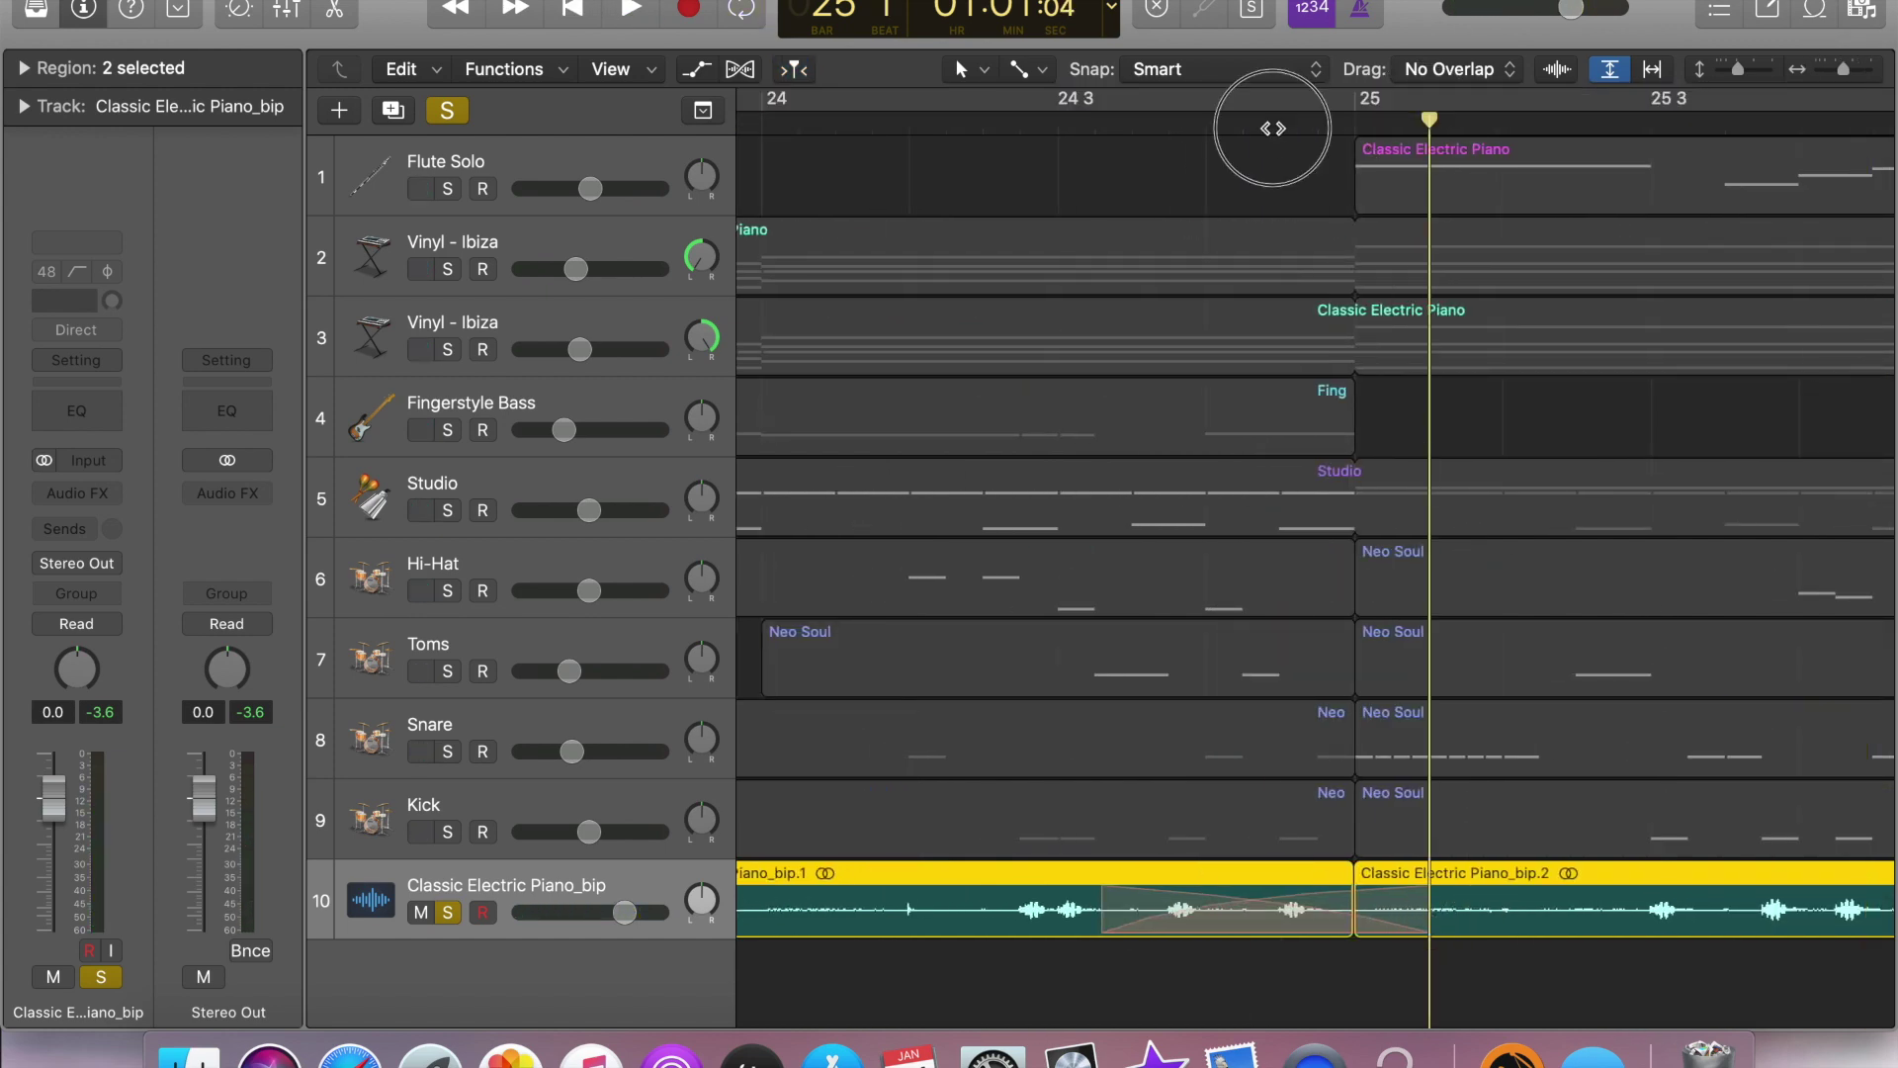
key("space")
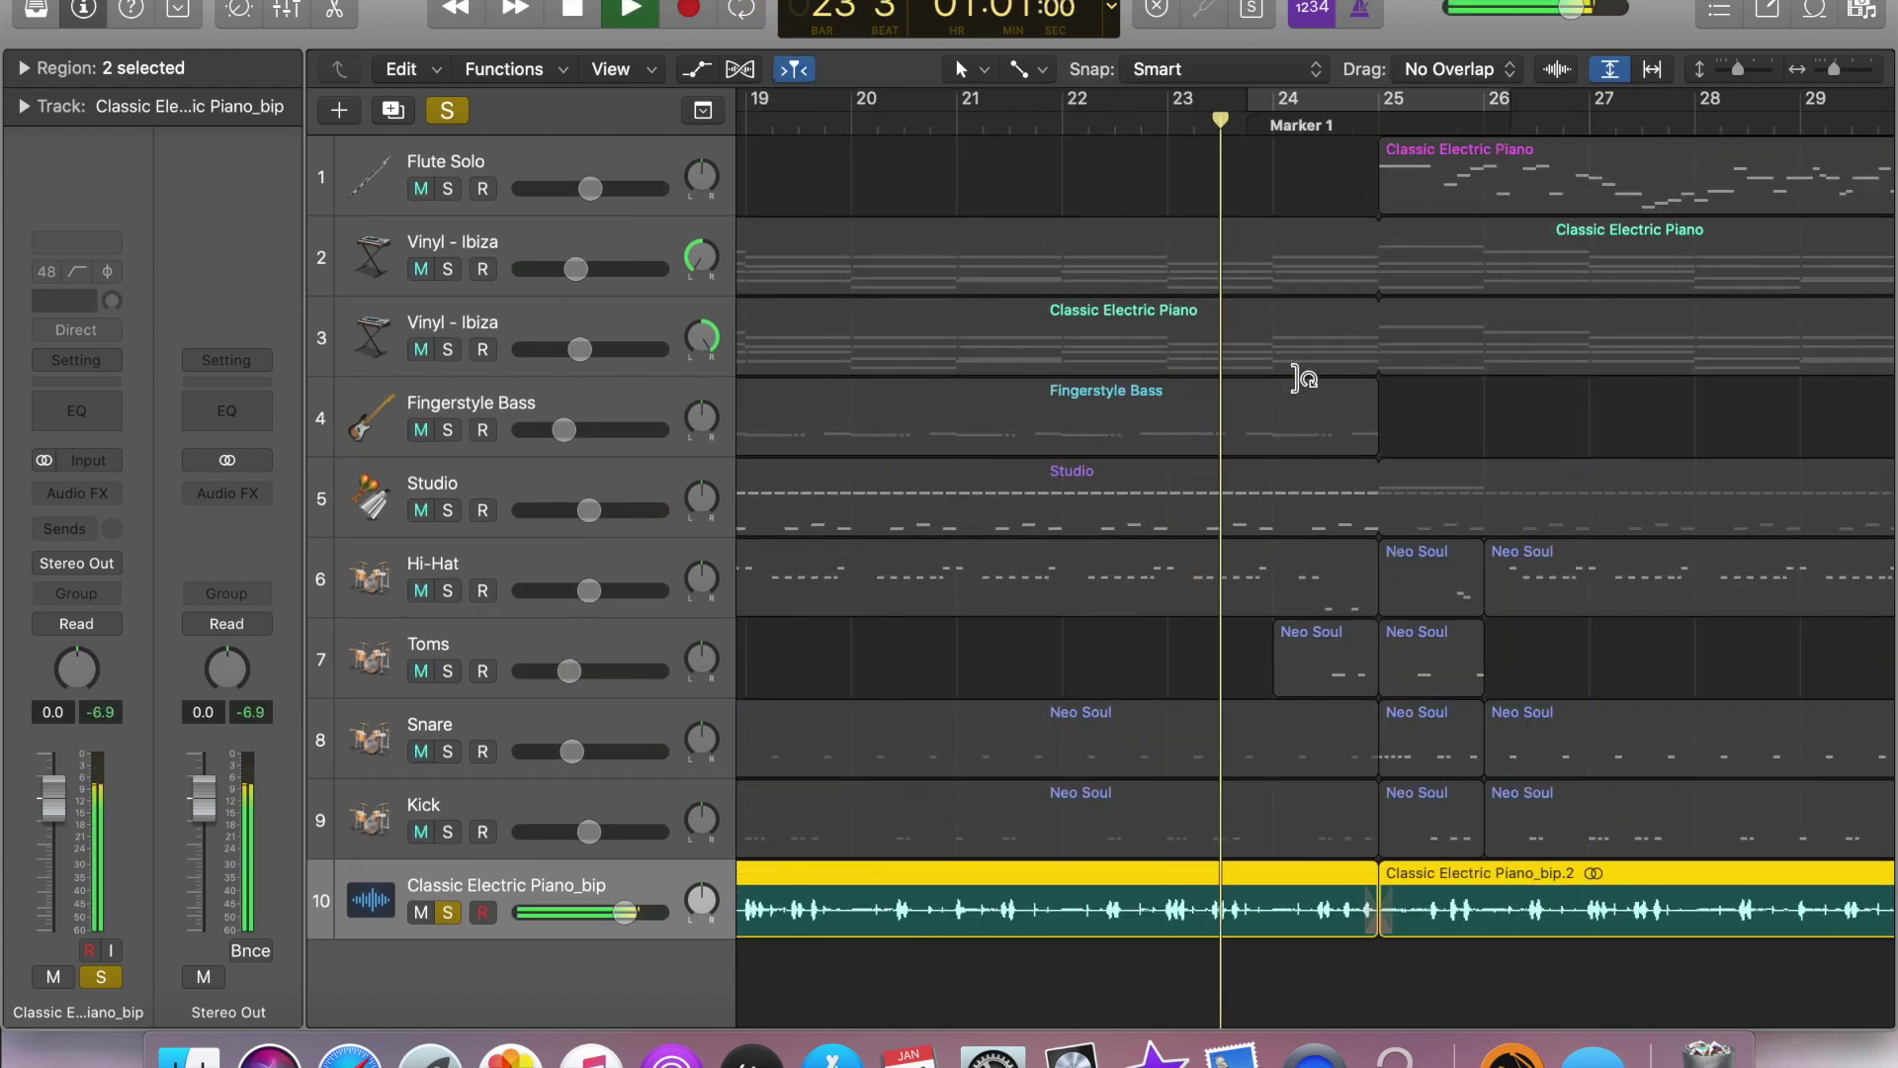
left_click(571, 7)
key("space")
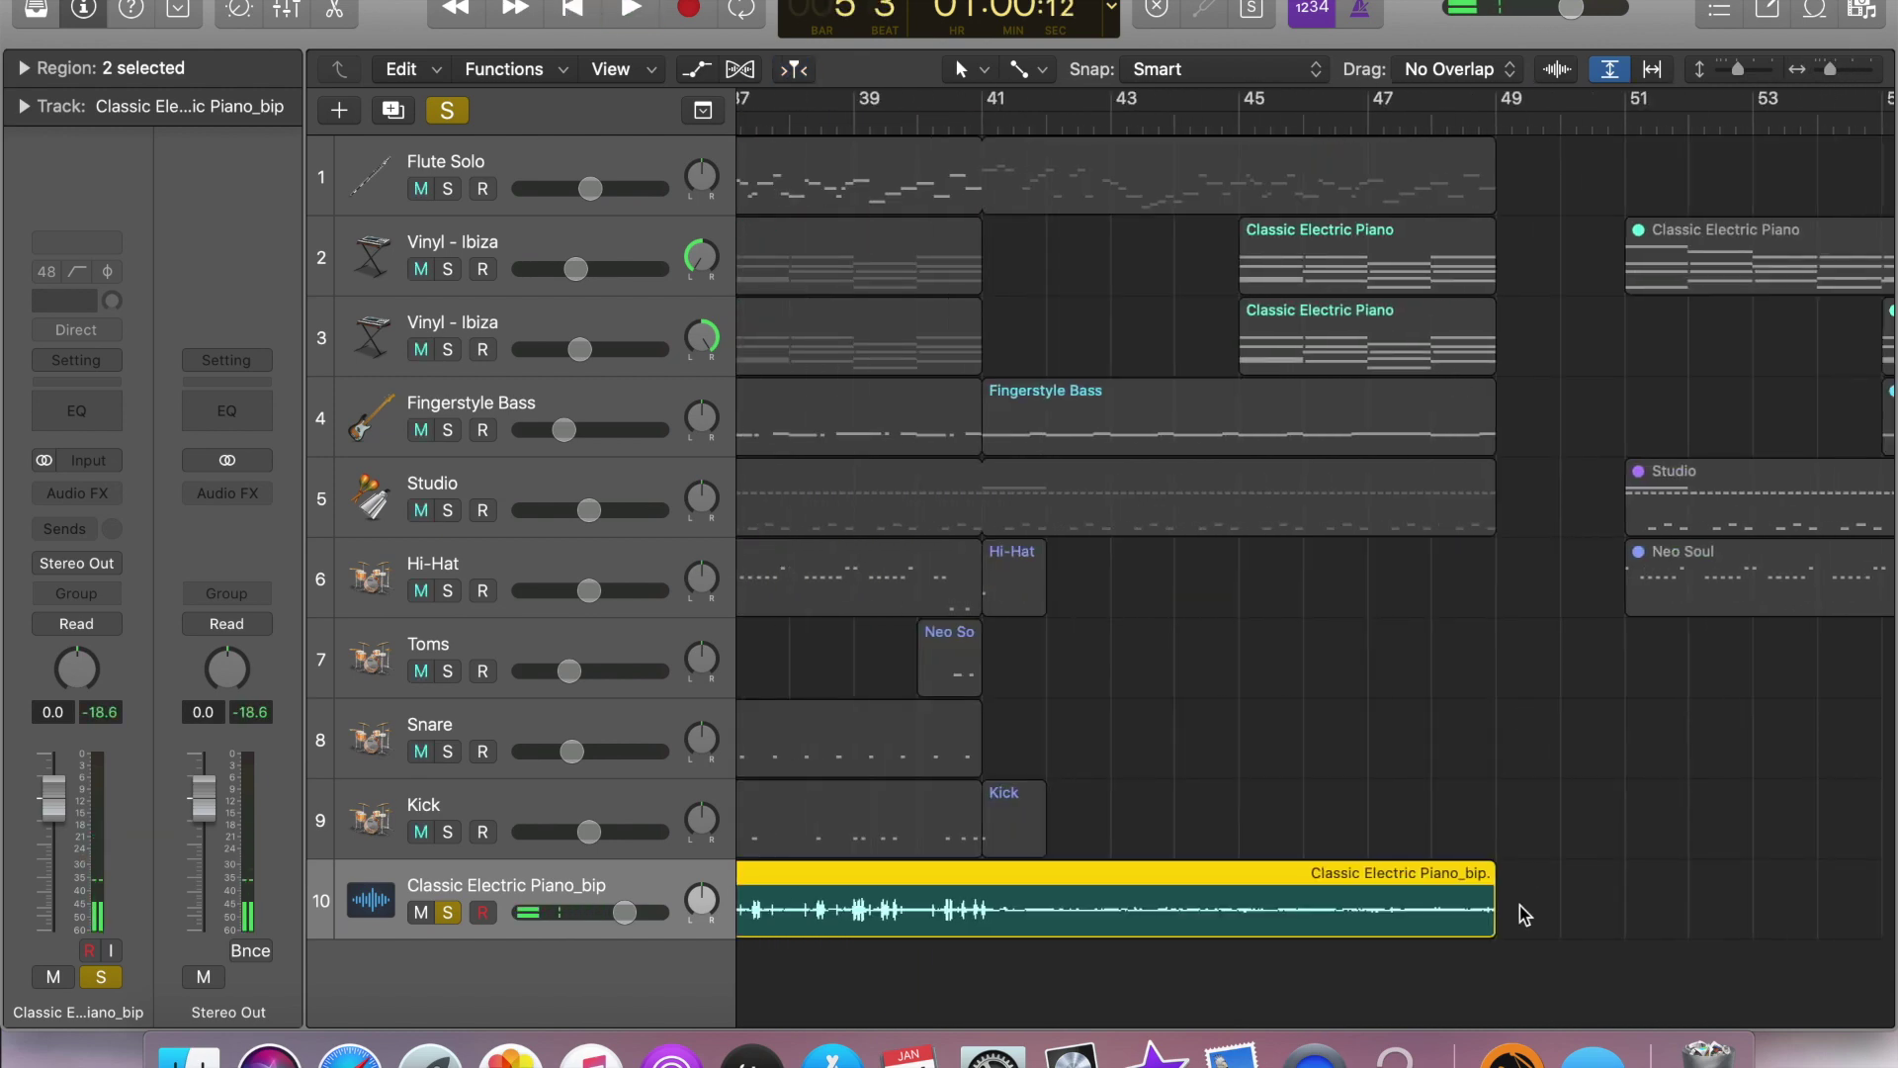
left_click(1421, 887)
- Apply a plain fade-out to the end of the bounced piano's second half
right_click(1464, 887)
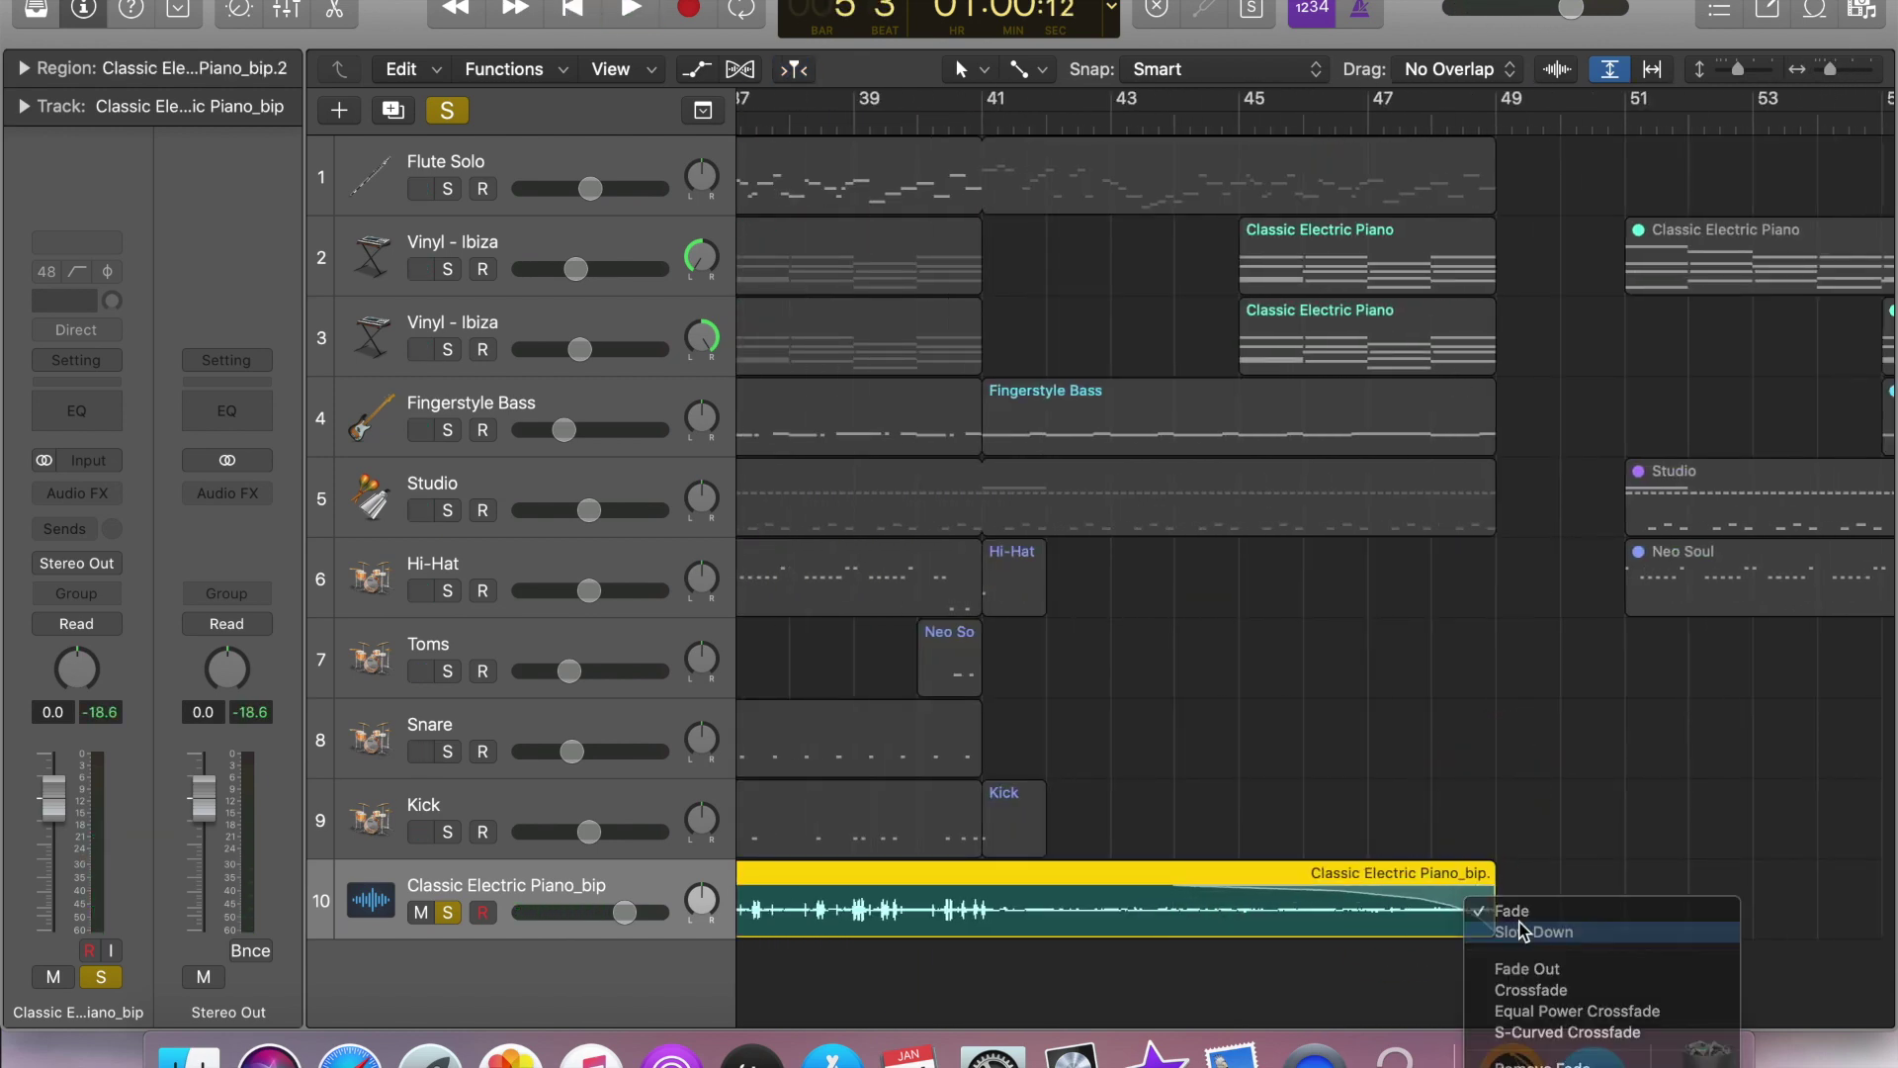
left_click(1526, 923)
double_click(1034, 124)
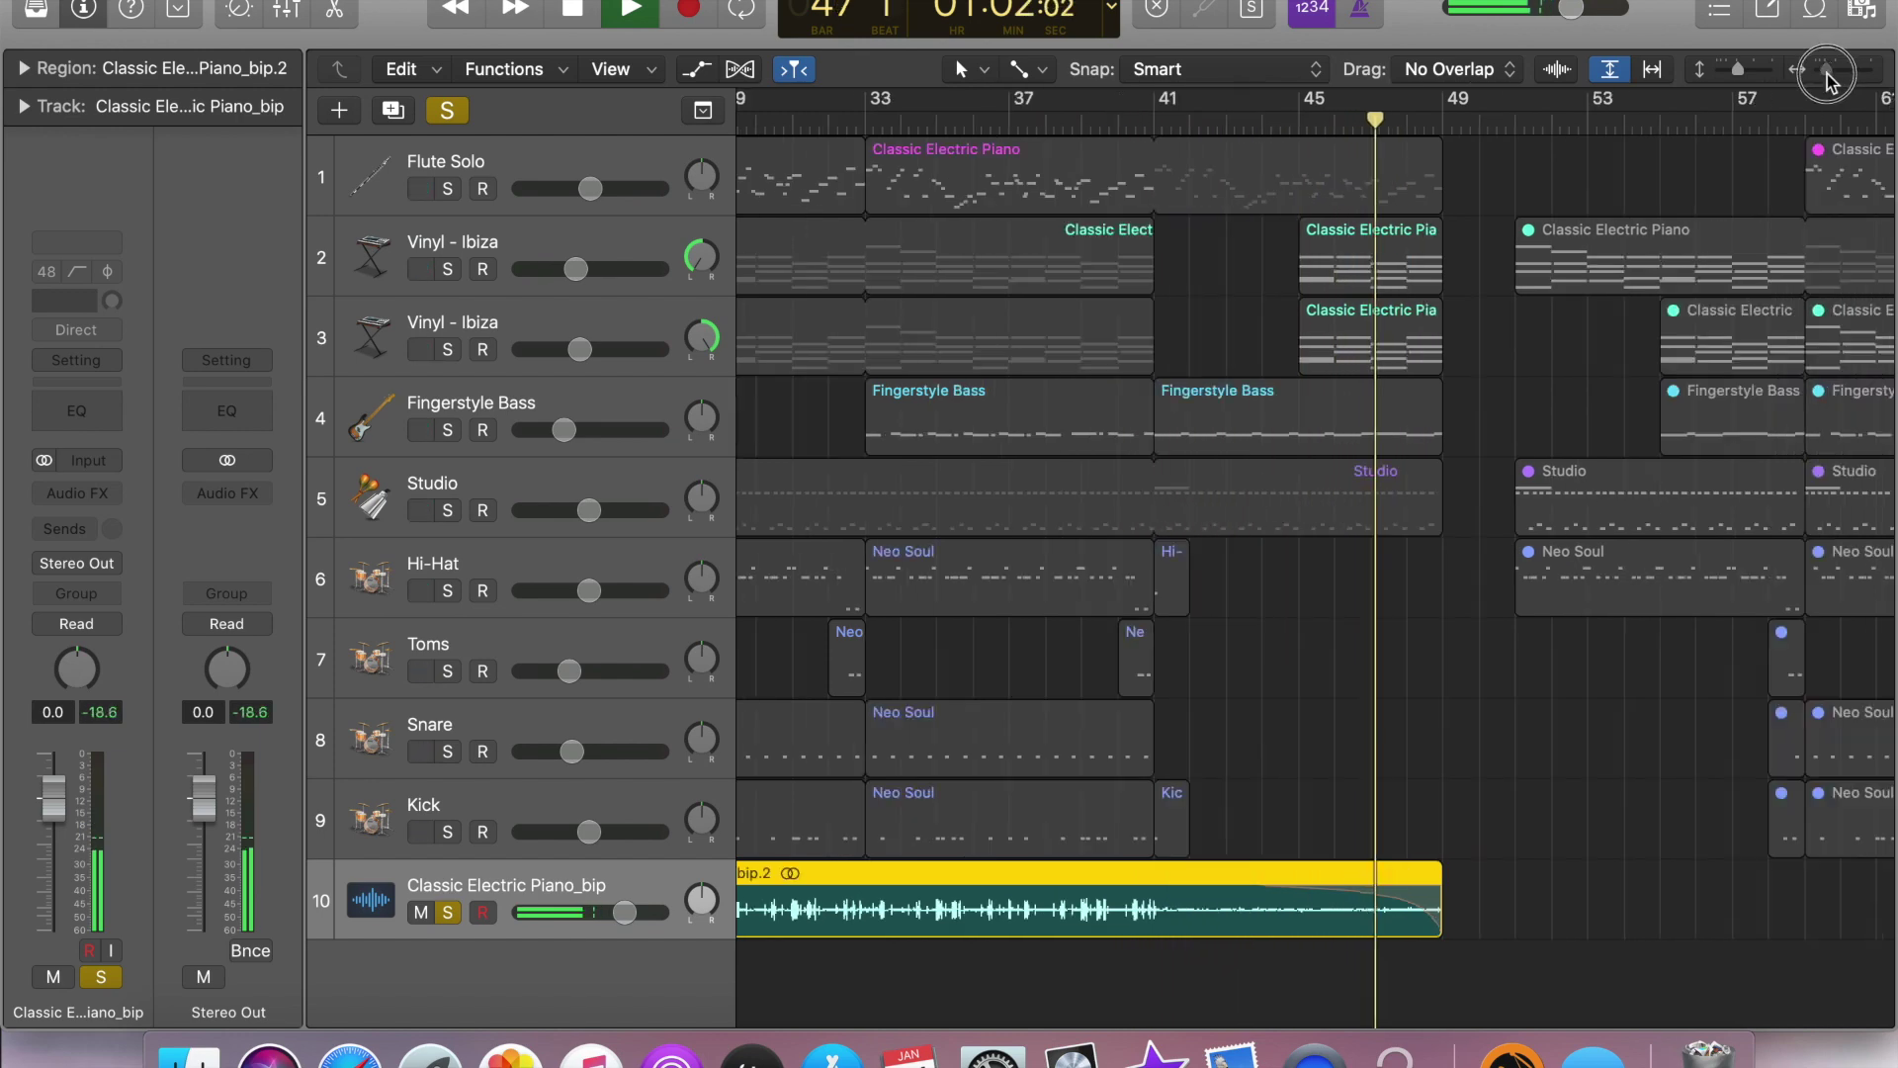